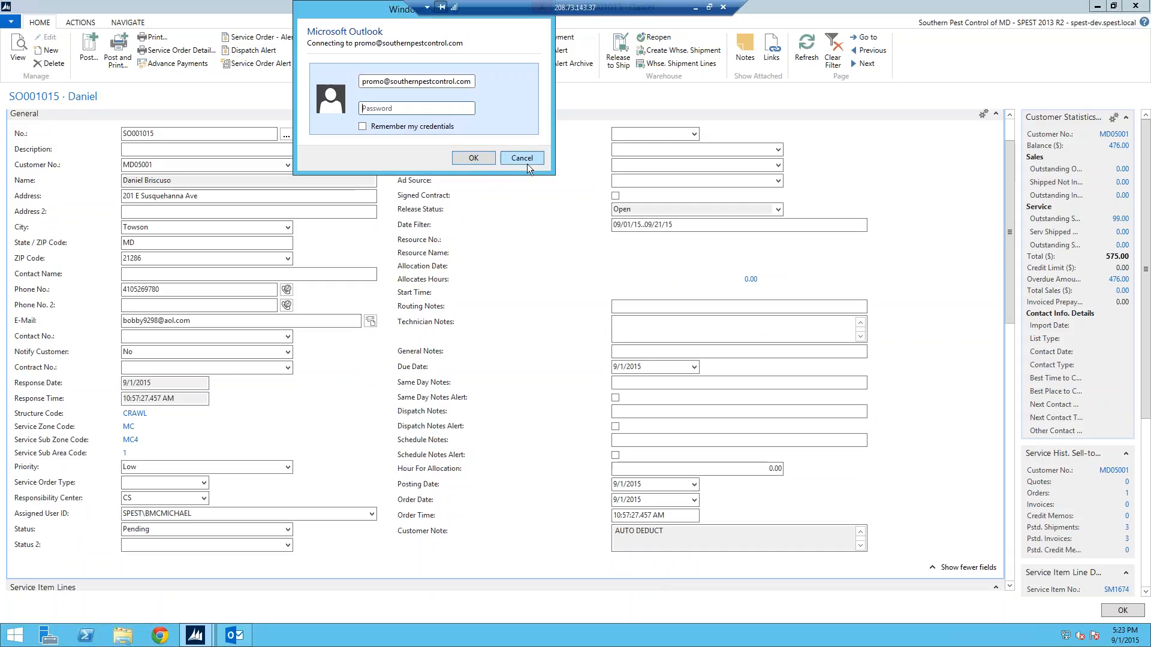
Dismiss the credentials prompt and write the e-mail with subject "Testing for Demo" and body "Testing 123"
click(522, 159)
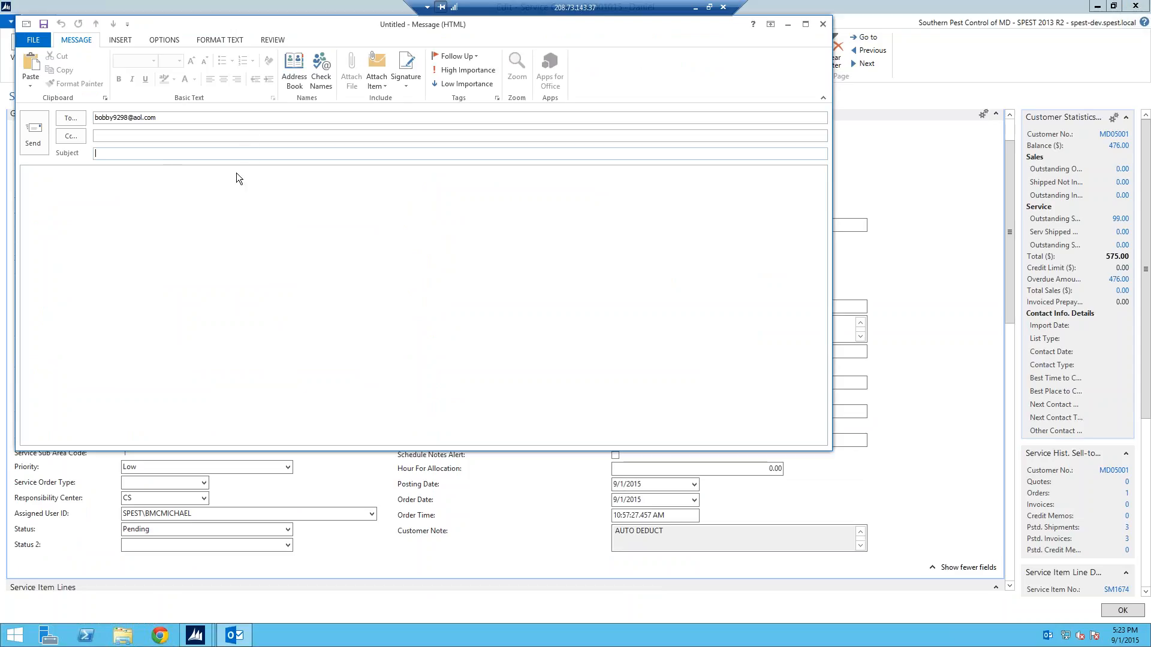
text(Testing for Demo)
click(113, 208)
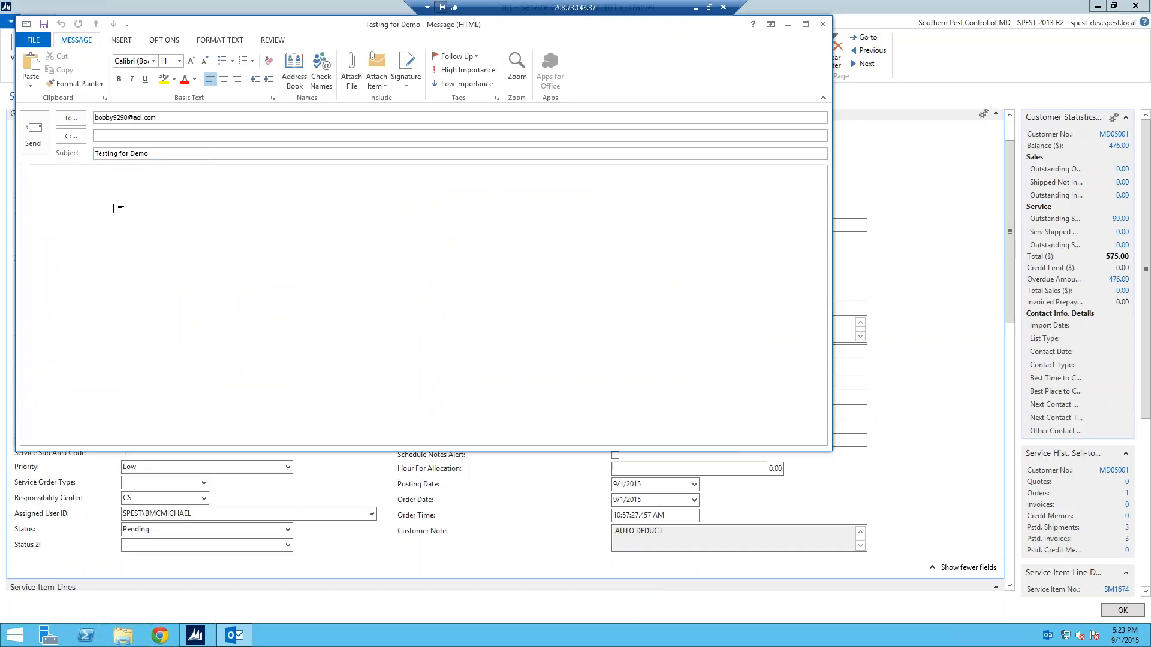
text(Testing 123)
Attach the Service Order PDF from the Desktop folder to the e-mail
click(130, 43)
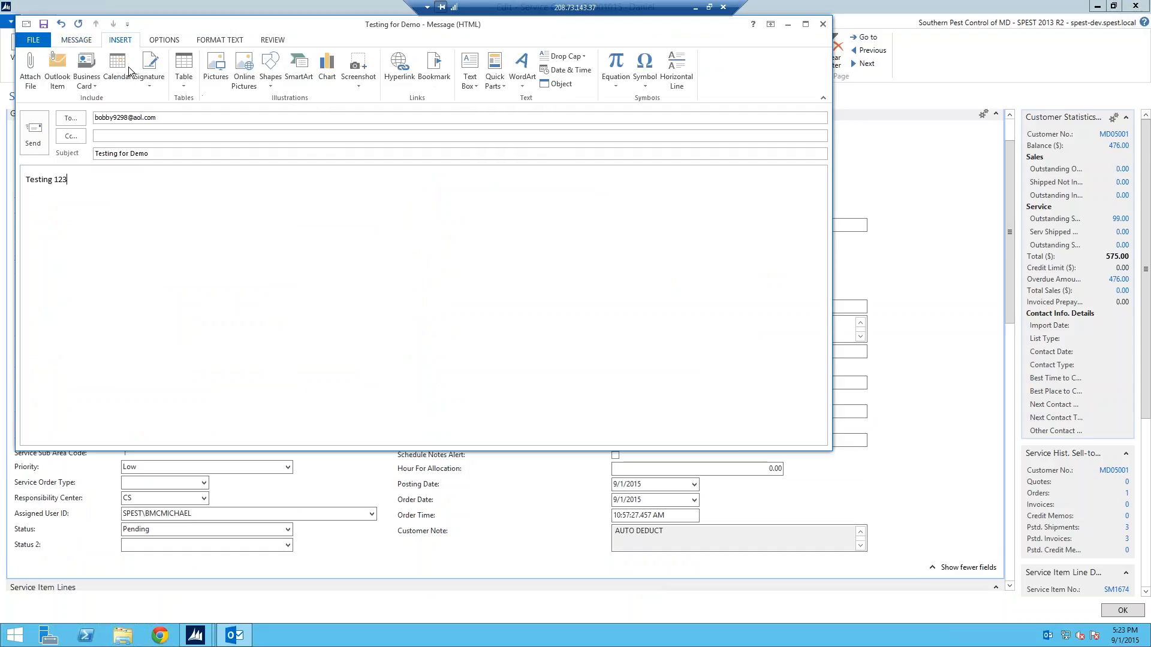
click(30, 67)
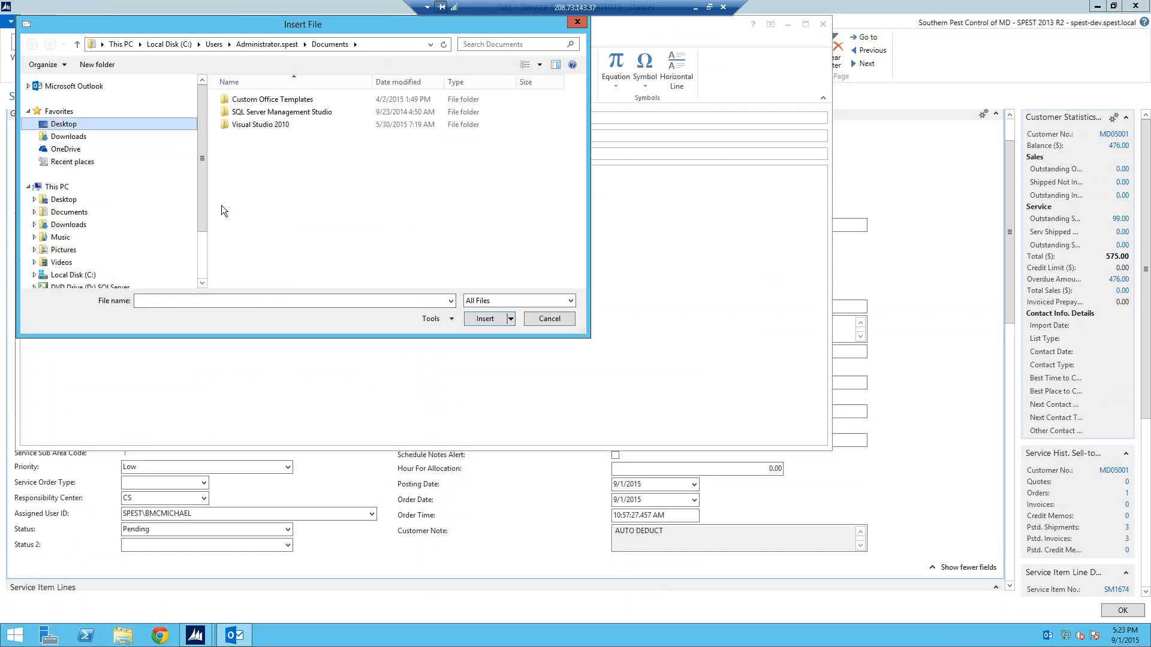
click(84, 128)
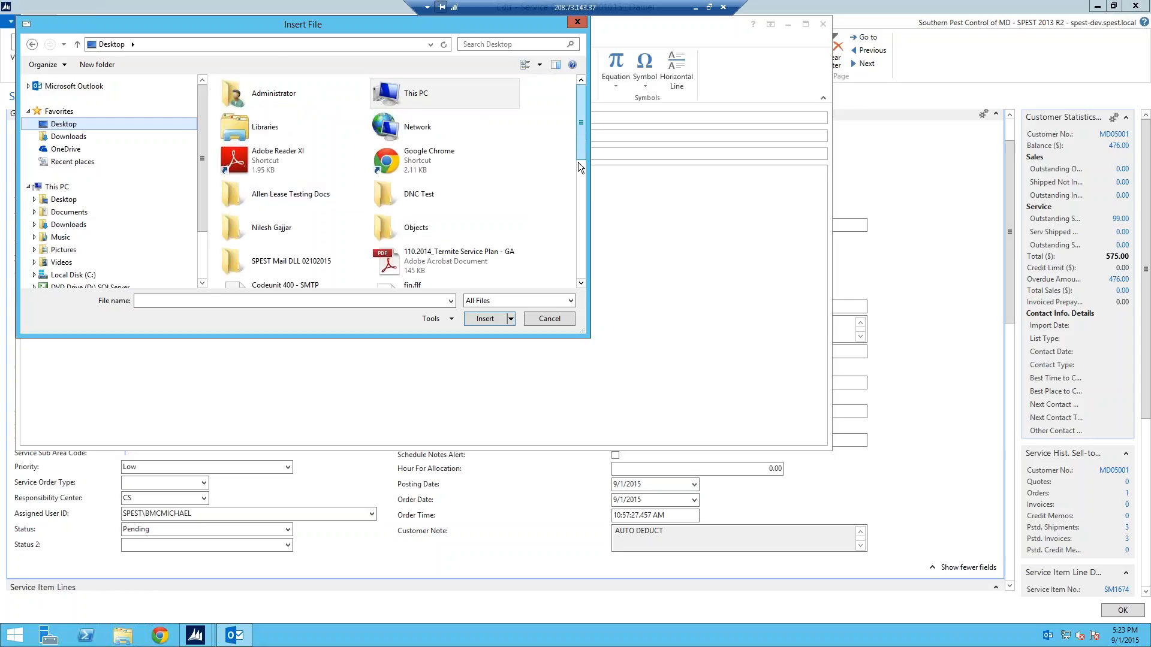
scroll(571, 204, down, 5)
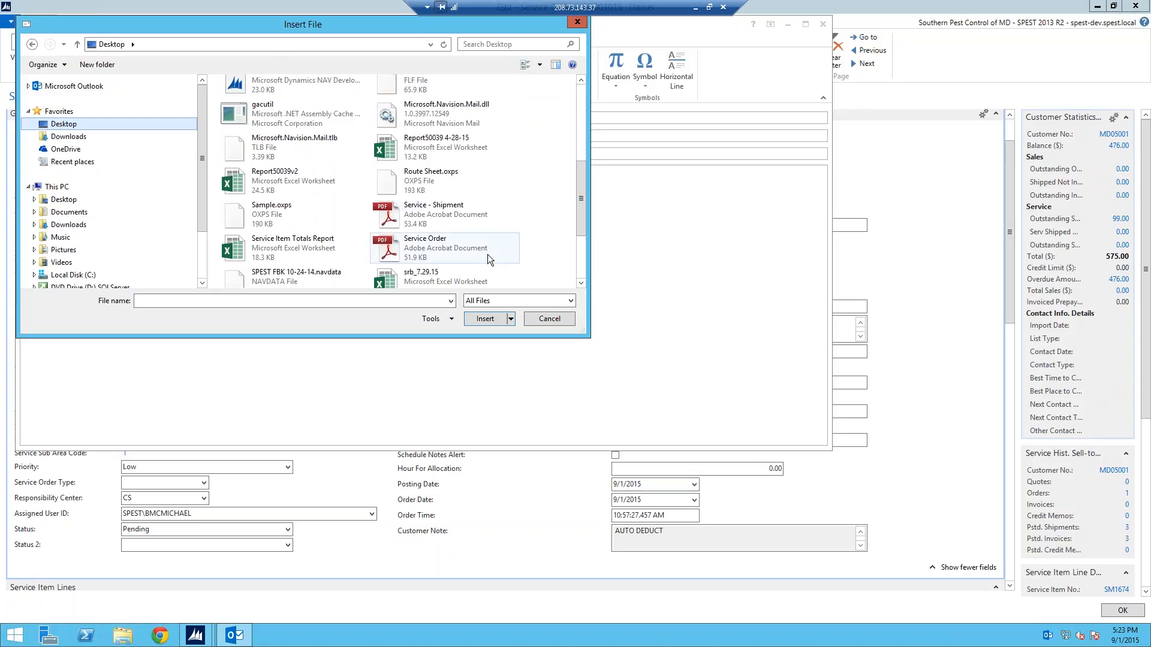
double_click(448, 254)
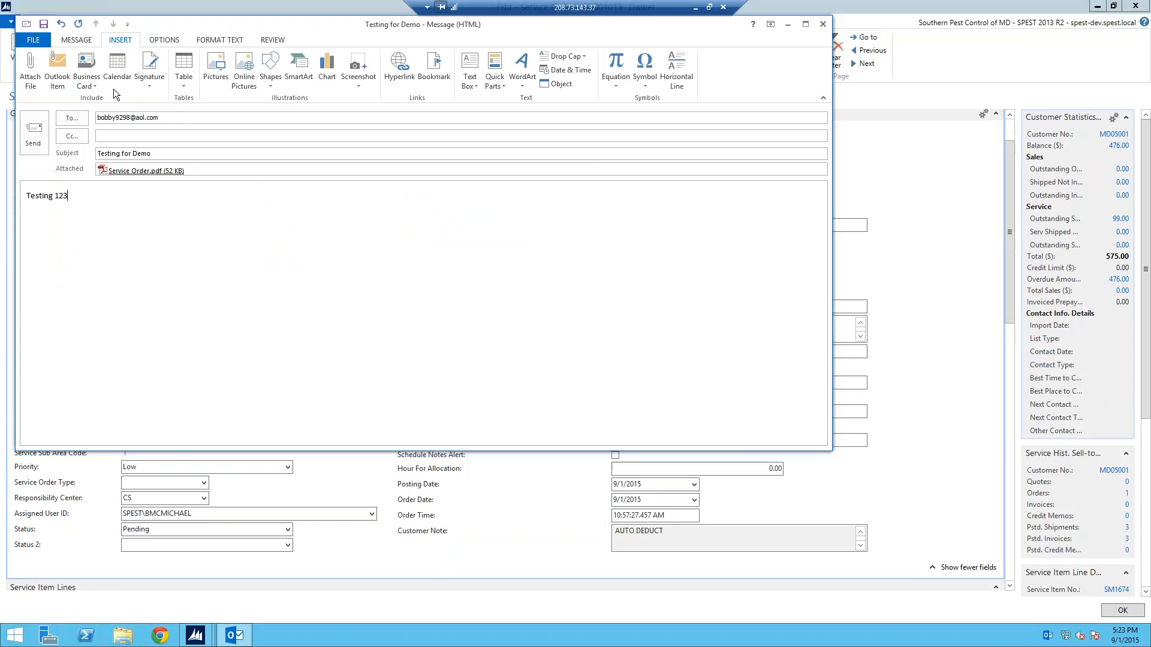
Send the e-mail and authenticate by entering the mail account password
click(39, 41)
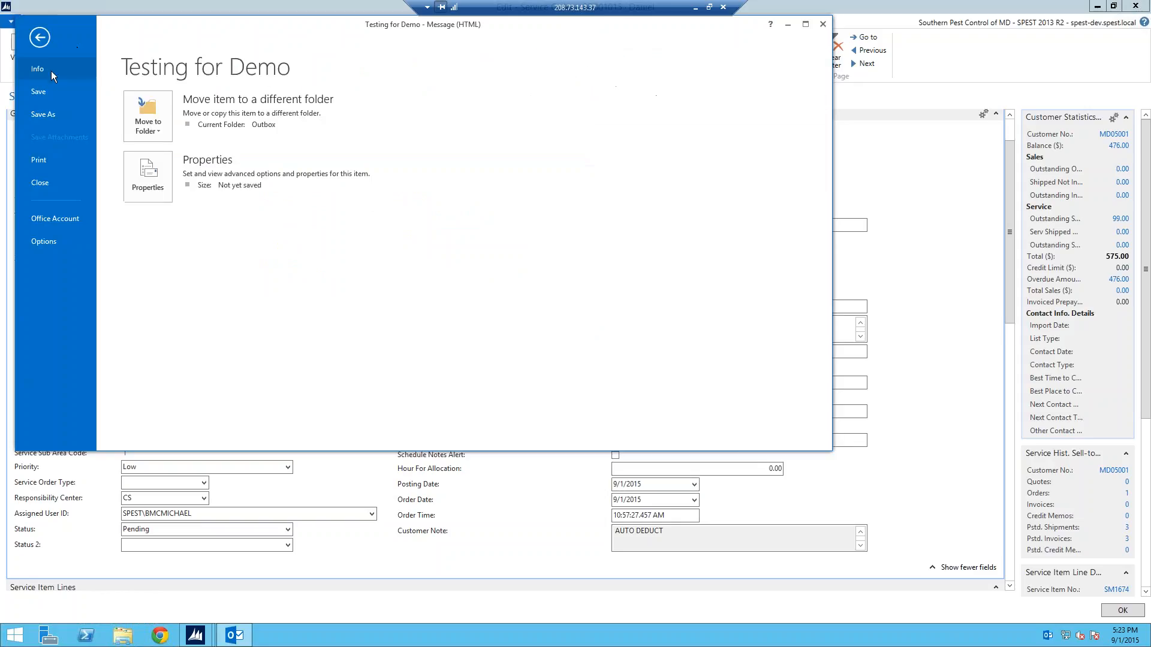
click(39, 38)
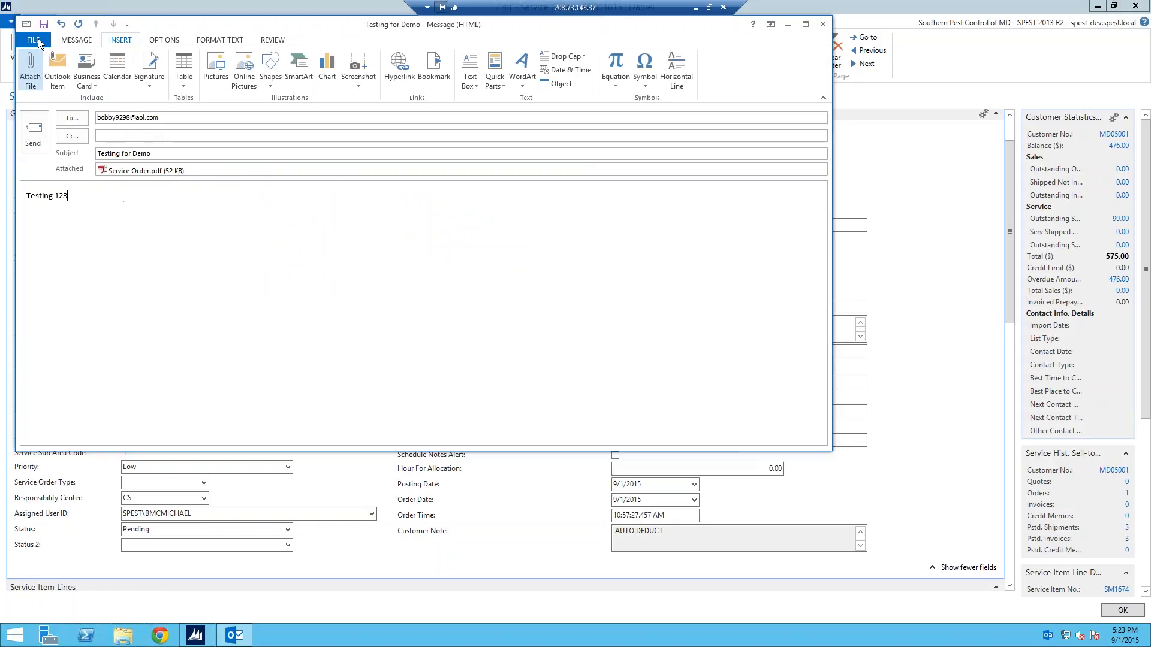
click(77, 42)
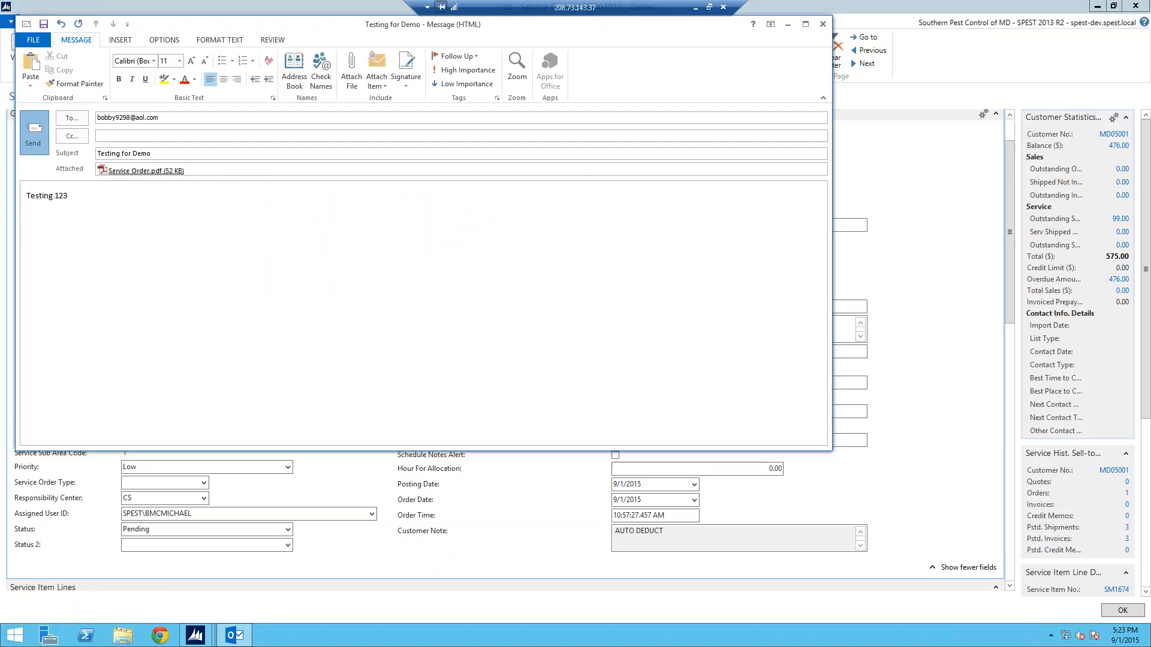
click(36, 133)
click(403, 109)
text(••••••)
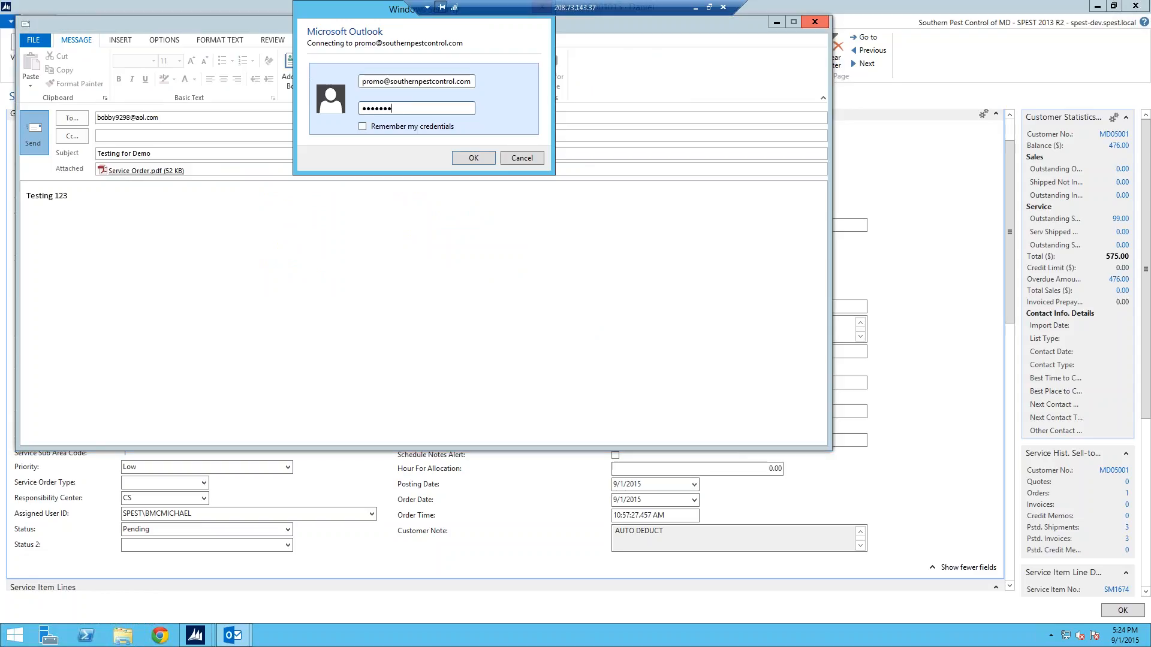
text(••••)
click(462, 158)
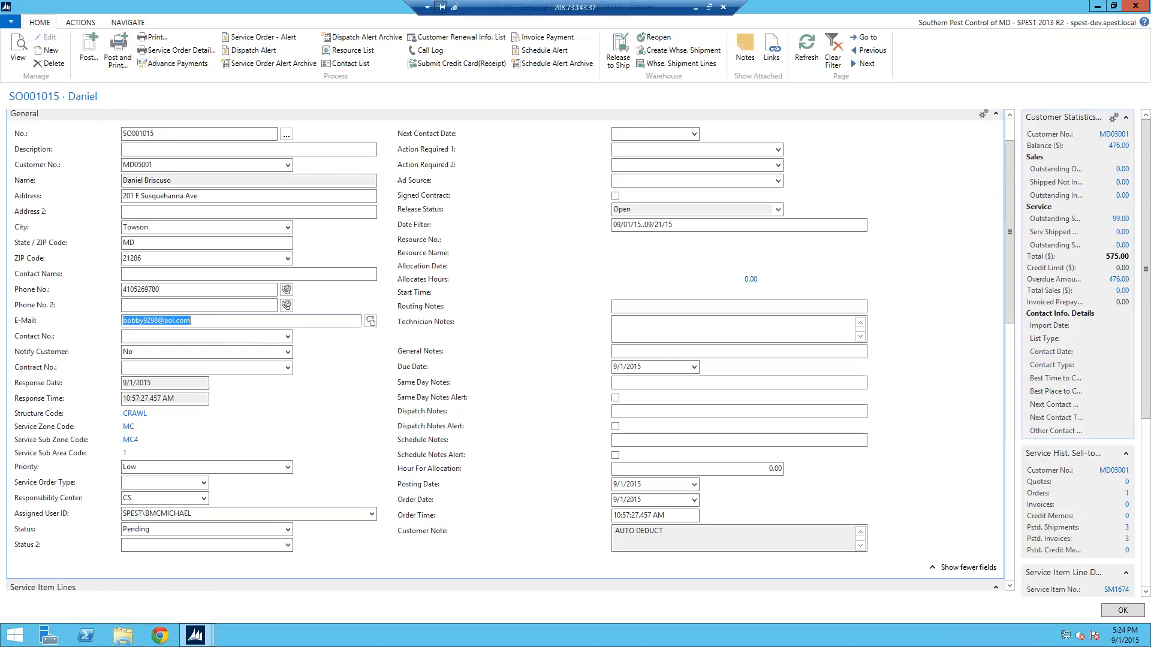
click(695, 7)
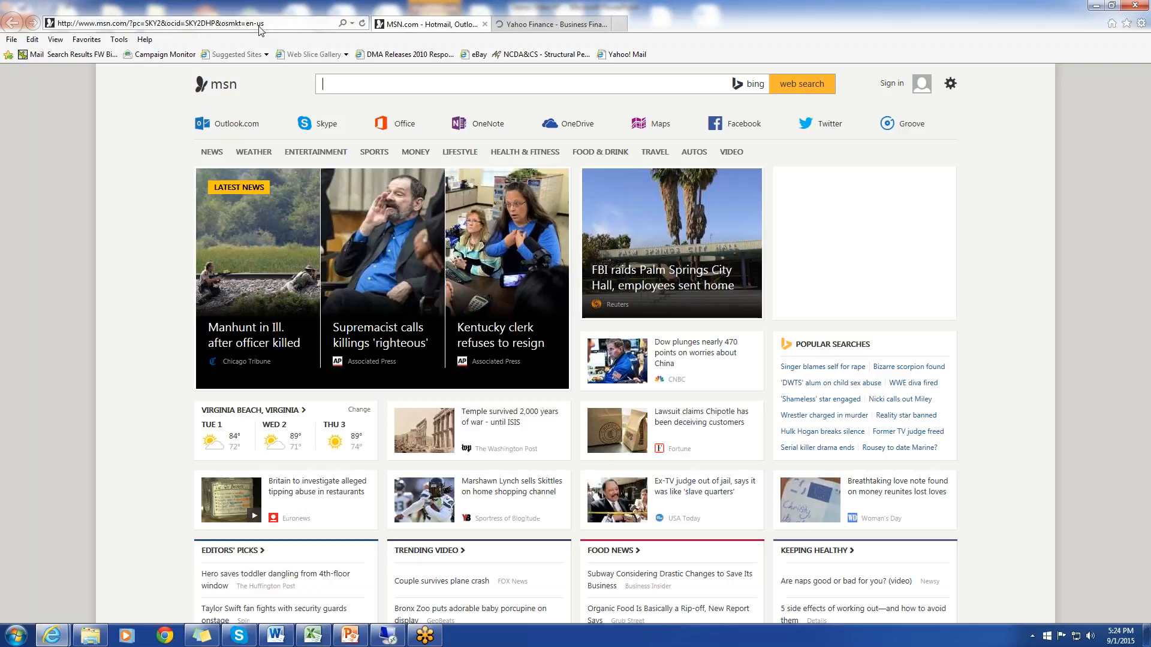
click(262, 24)
text(w)
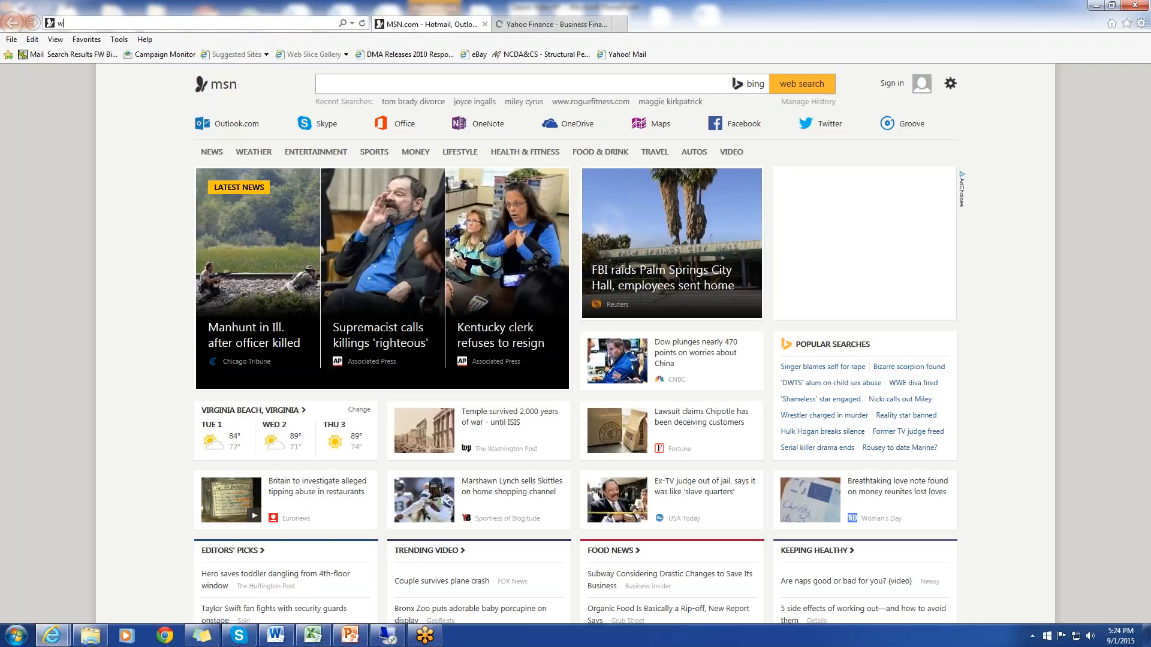
text(ww.aol.com/)
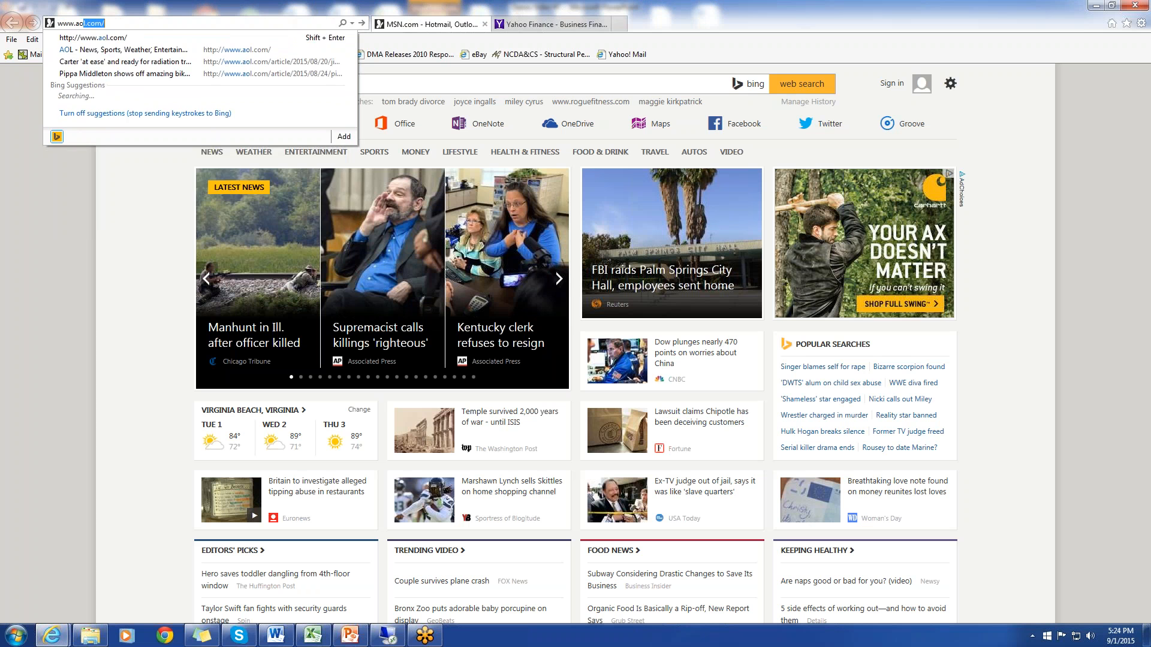
key(Return)
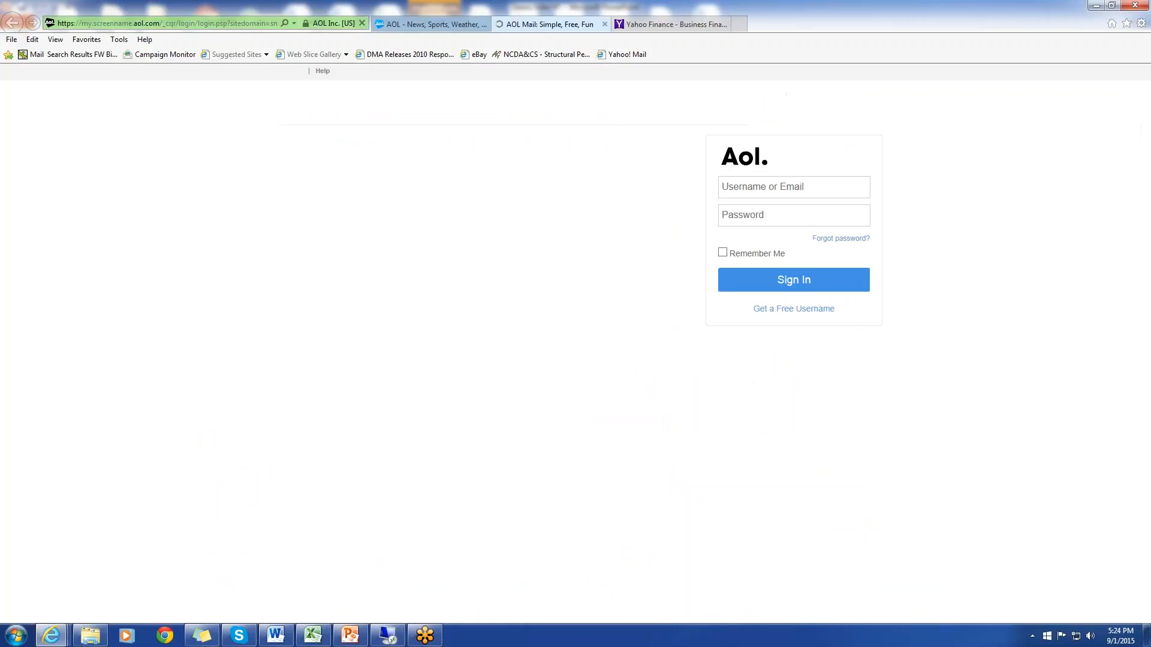
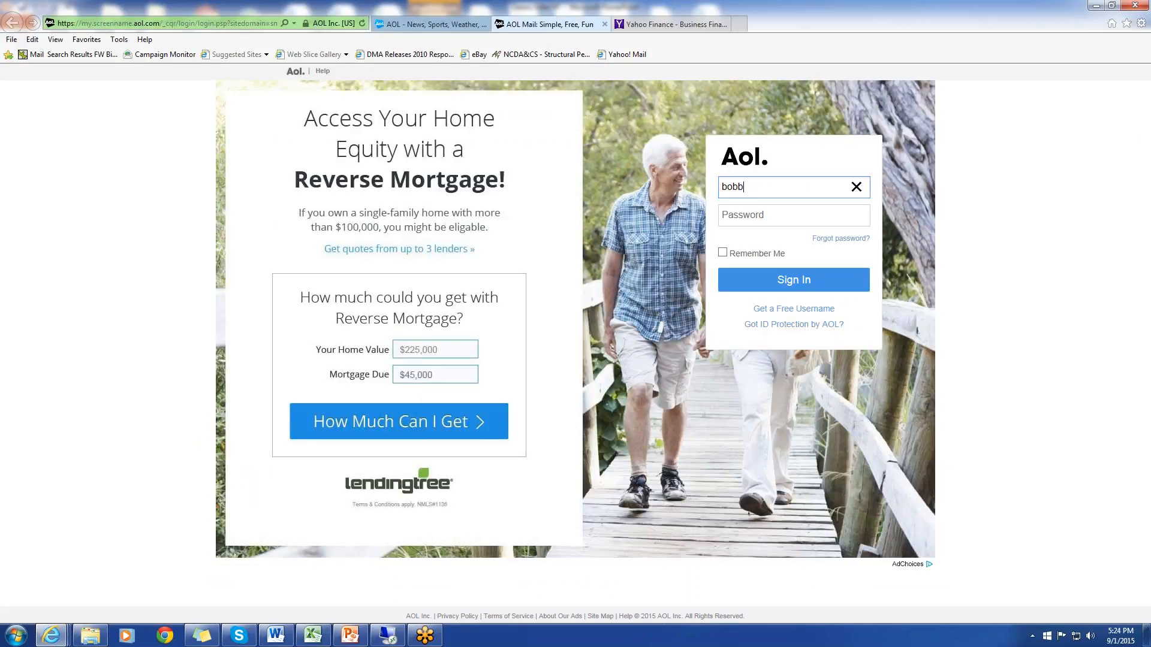
Sign in to AOL Mail with the account username and password
click(821, 215)
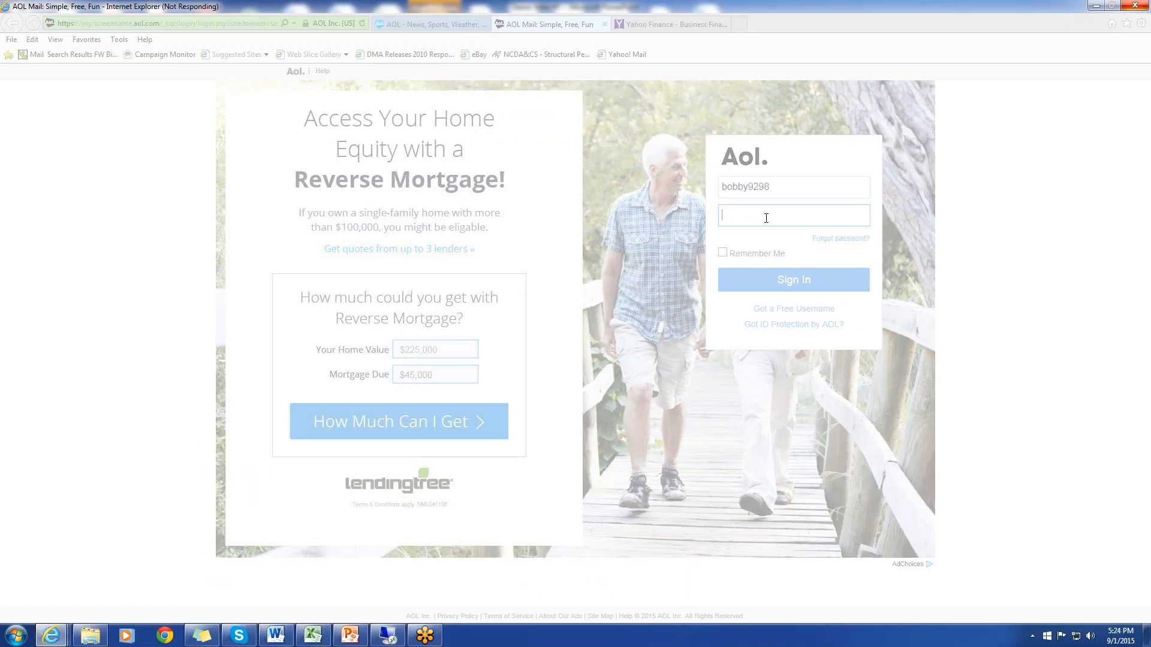
text(•••••••)
key(Return)
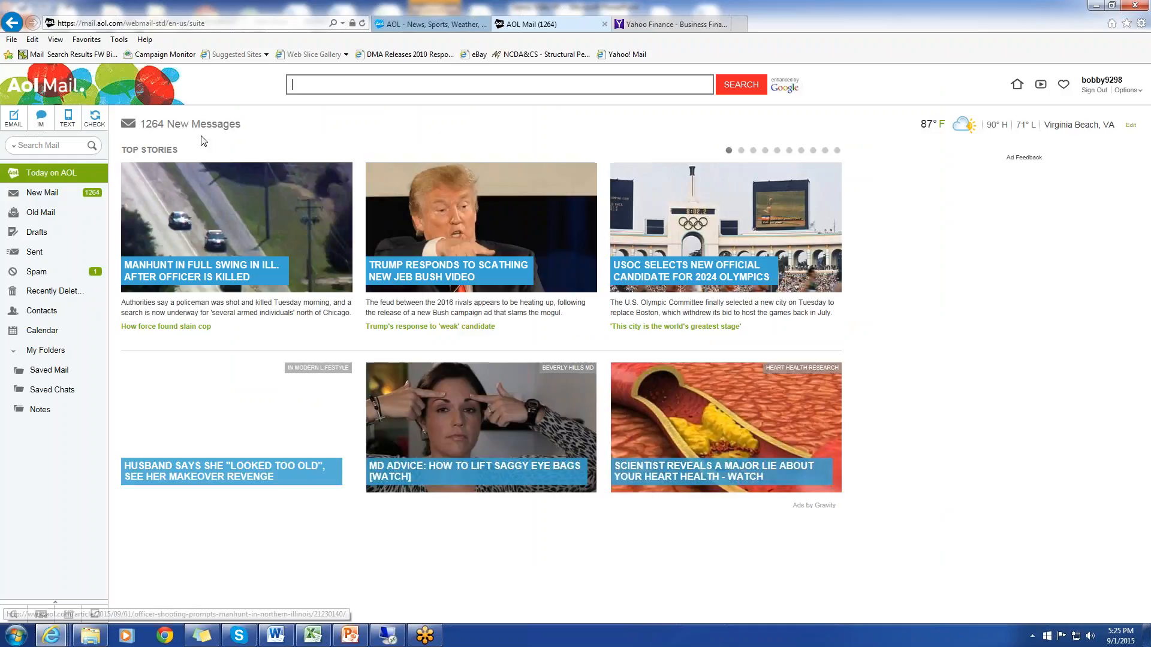
Check the New Mail folder for the test message, dismissing the secure content notice
click(42, 192)
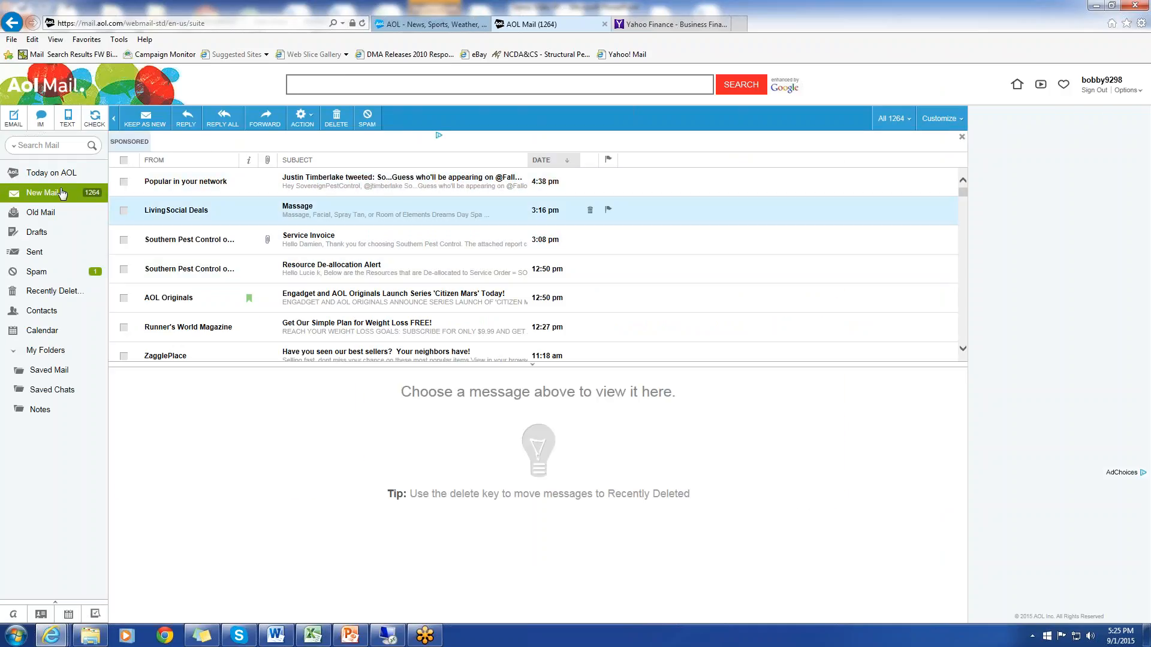
click(67, 195)
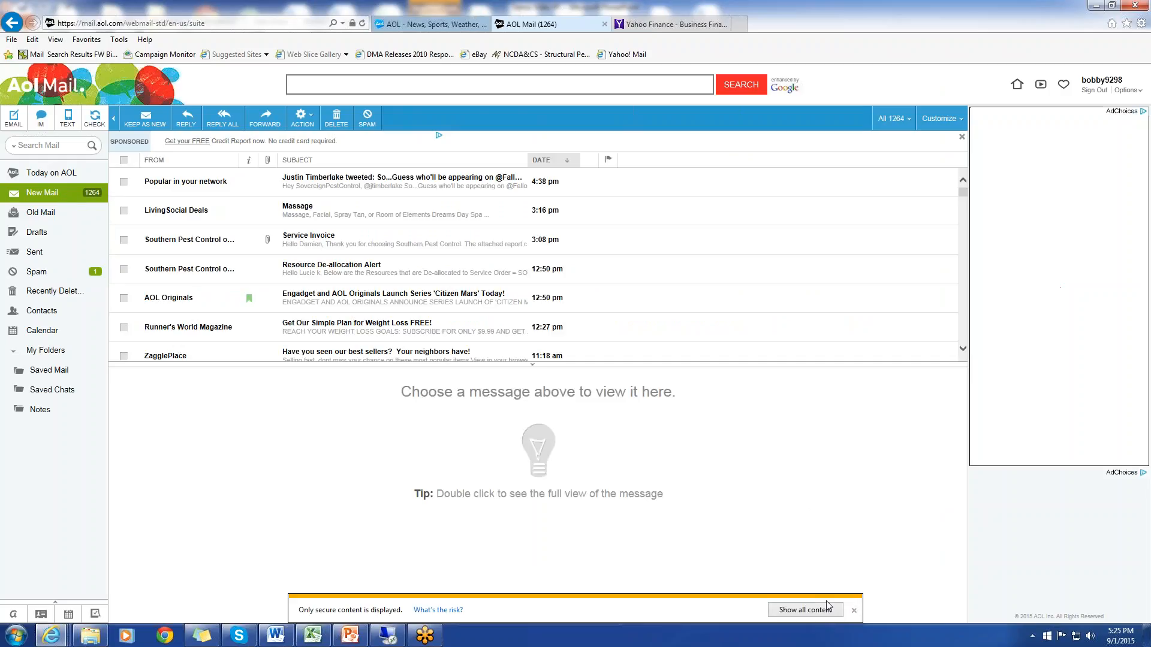
click(856, 608)
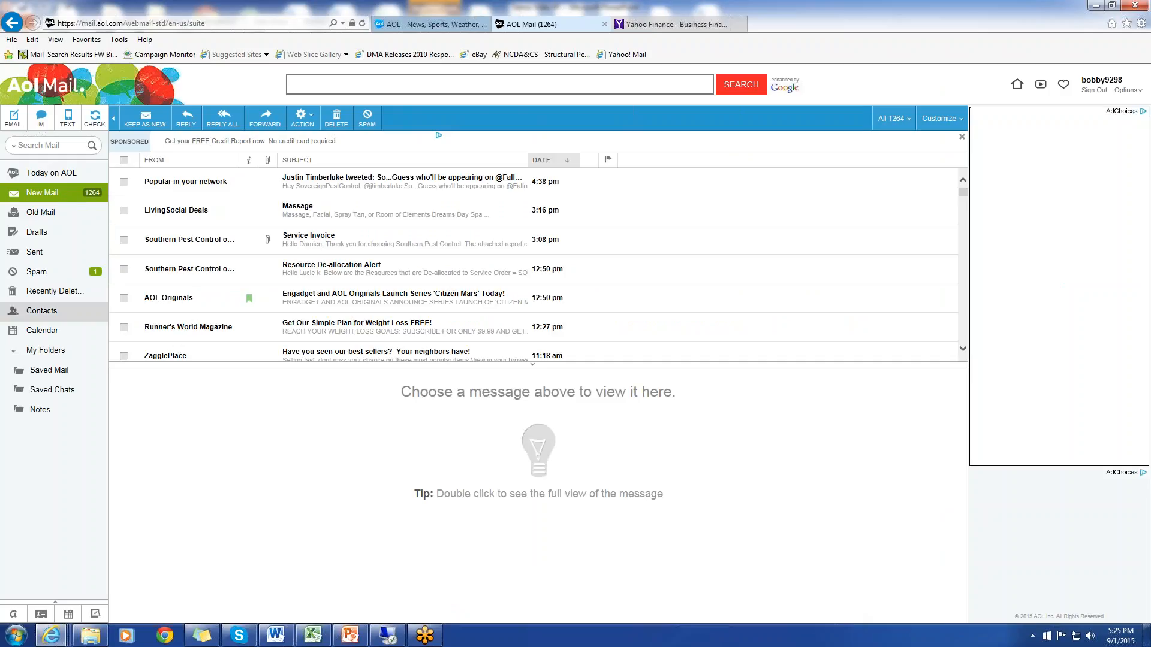
click(38, 271)
click(43, 192)
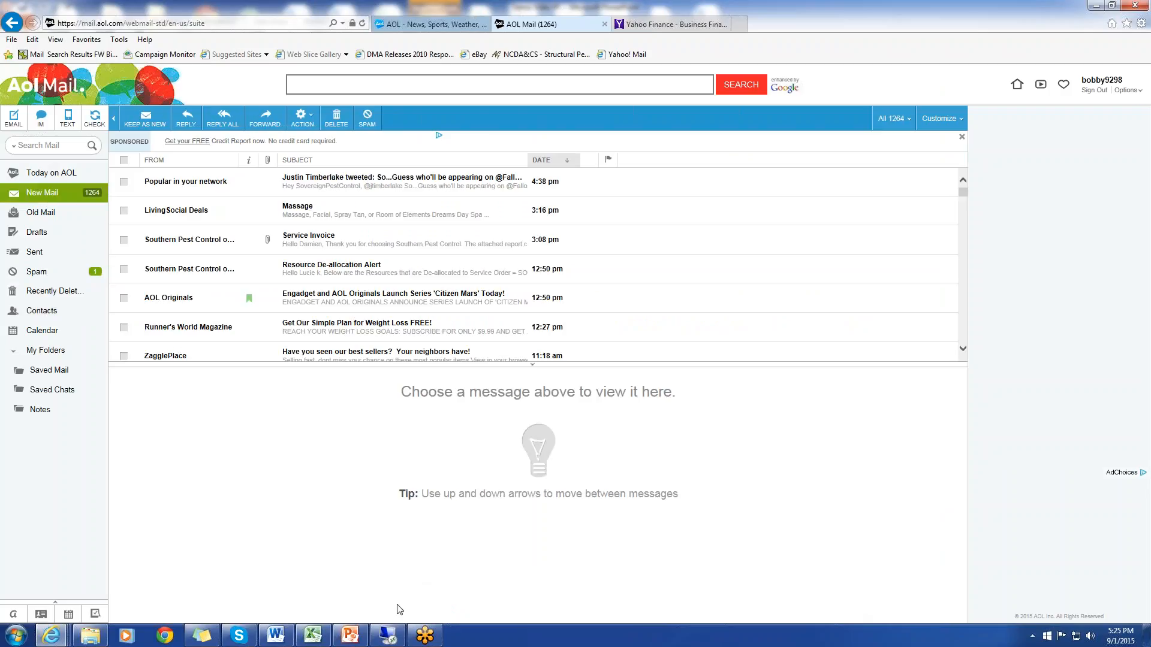
Switch back to the remote desktop session, open a new e-mail from the service order's E-Mail field, and discard it without saving
click(388, 635)
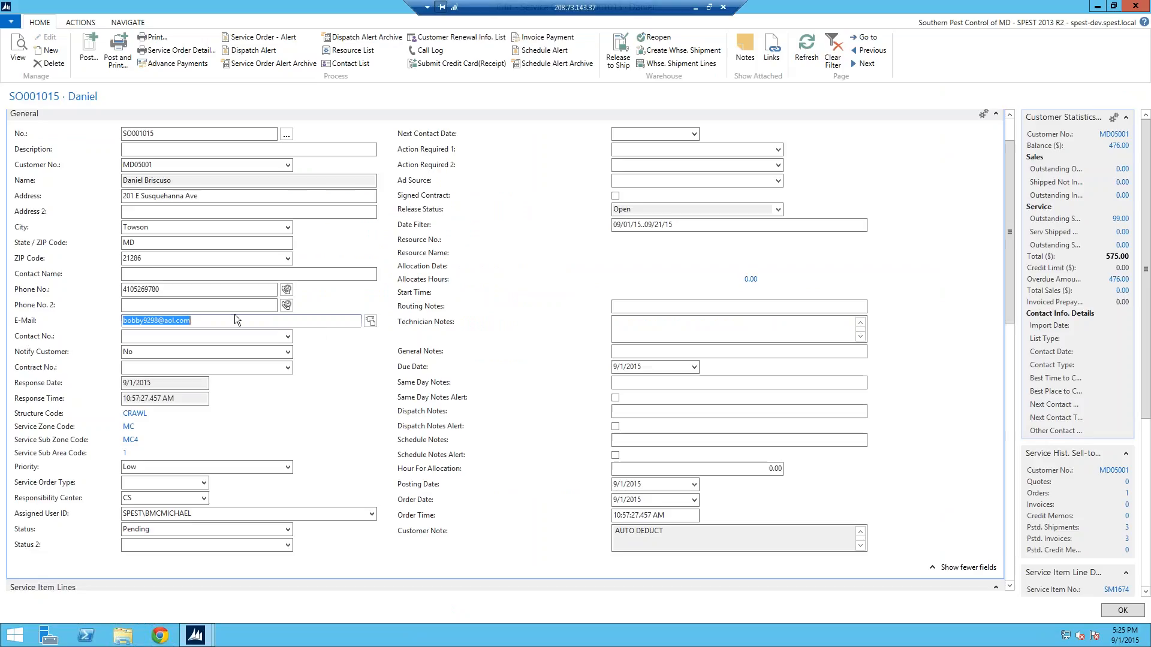
click(369, 323)
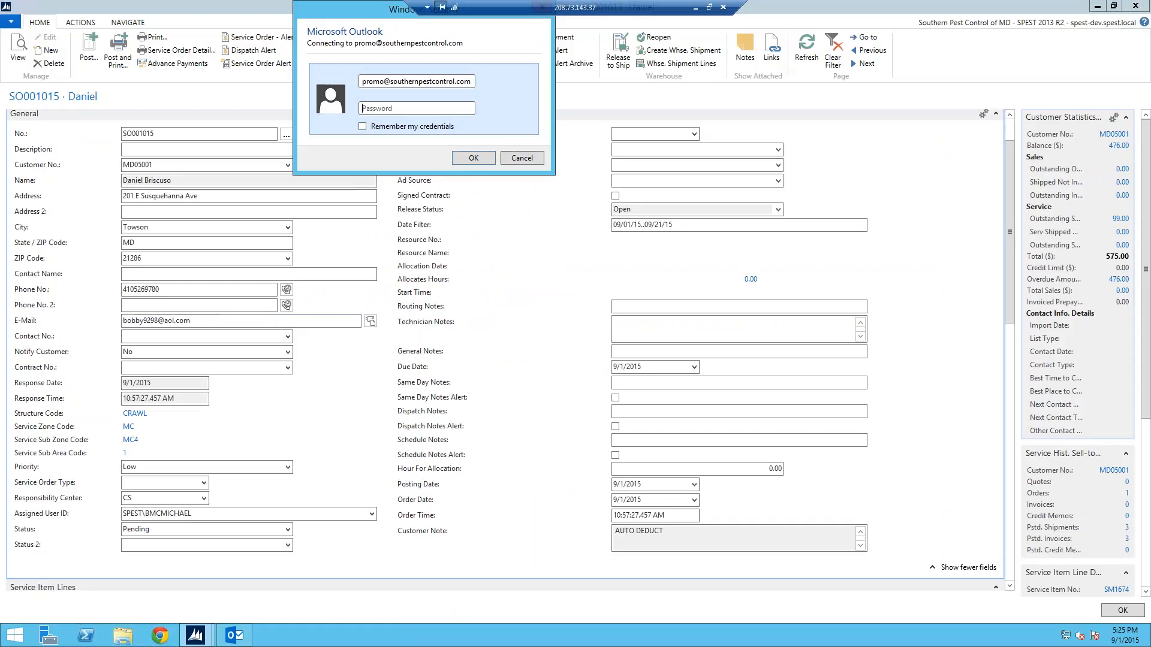
click(521, 159)
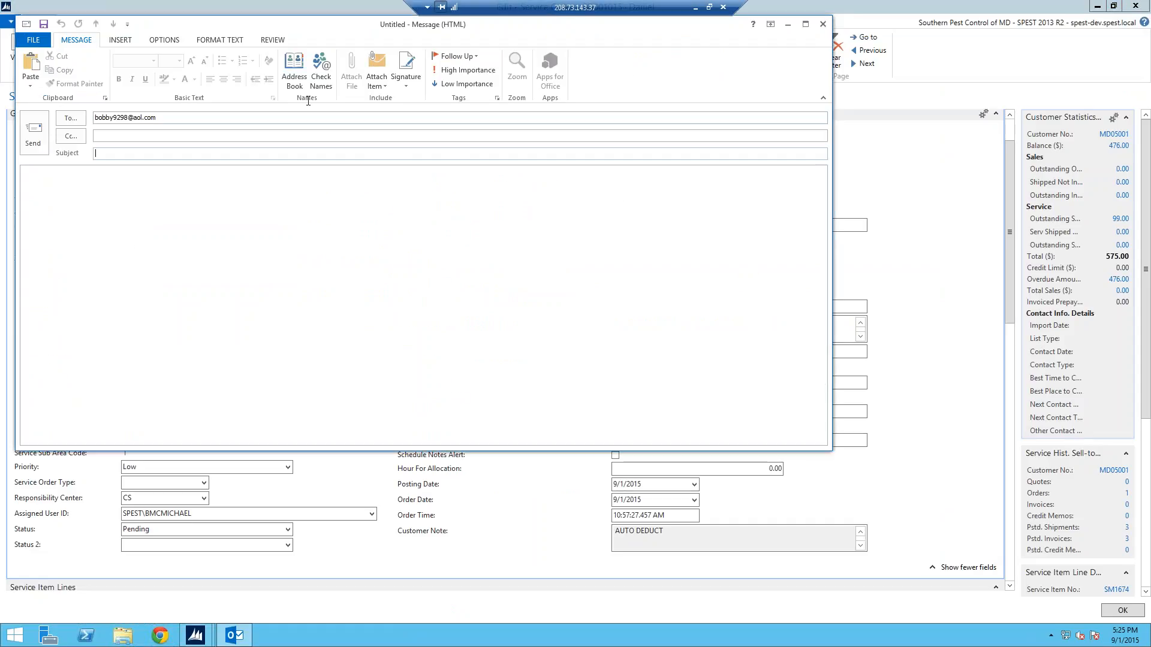
click(823, 25)
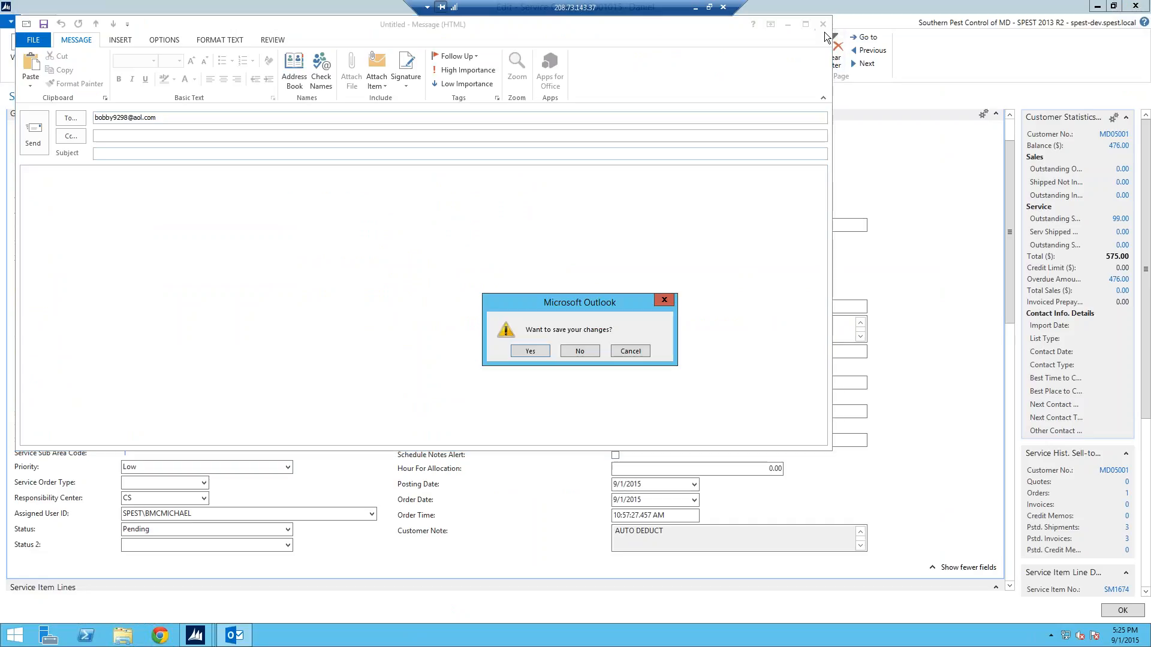
click(579, 352)
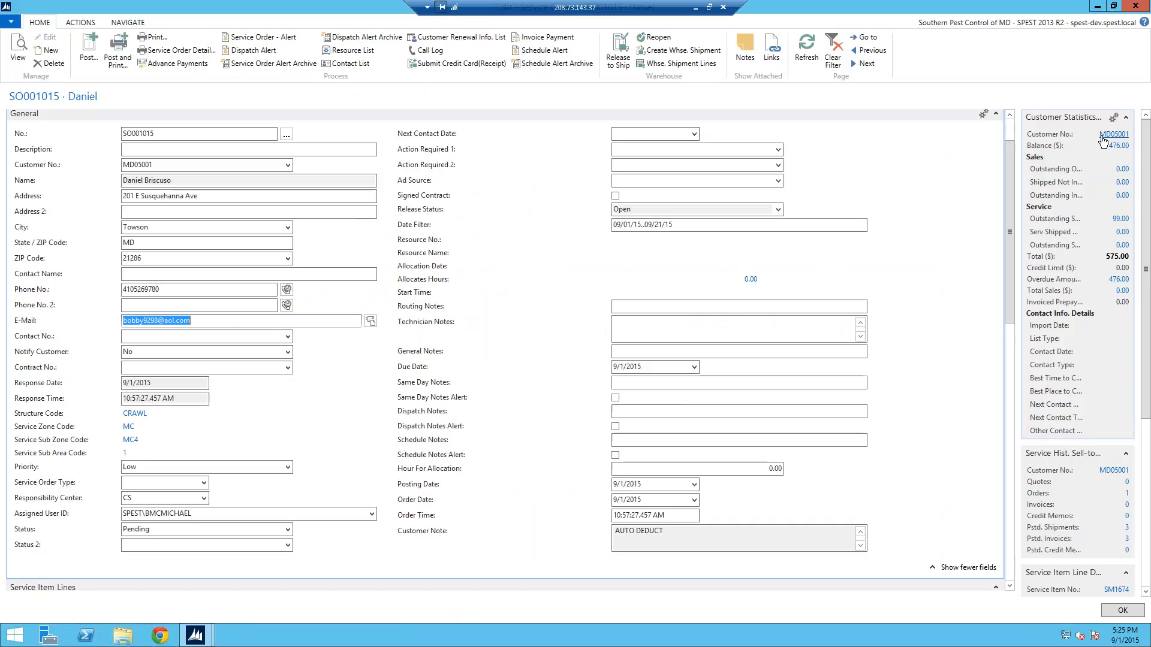
Open the customer card from the customer statistics and enter a second e-mail address in the E-Mail 2 field
click(1103, 141)
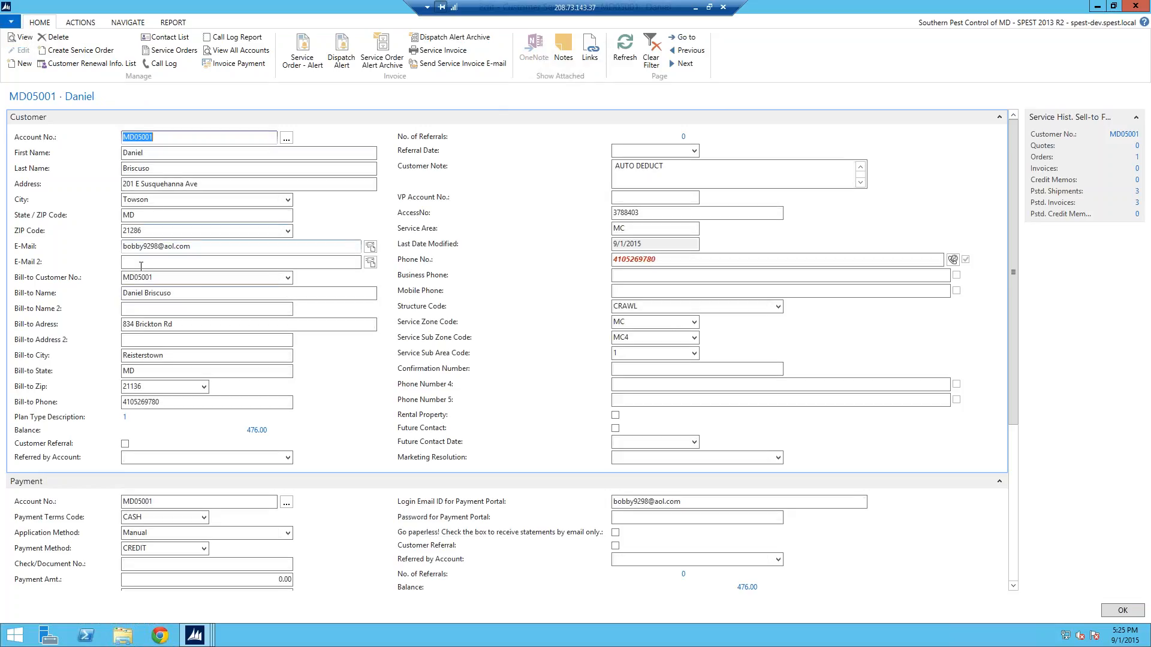
click(178, 263)
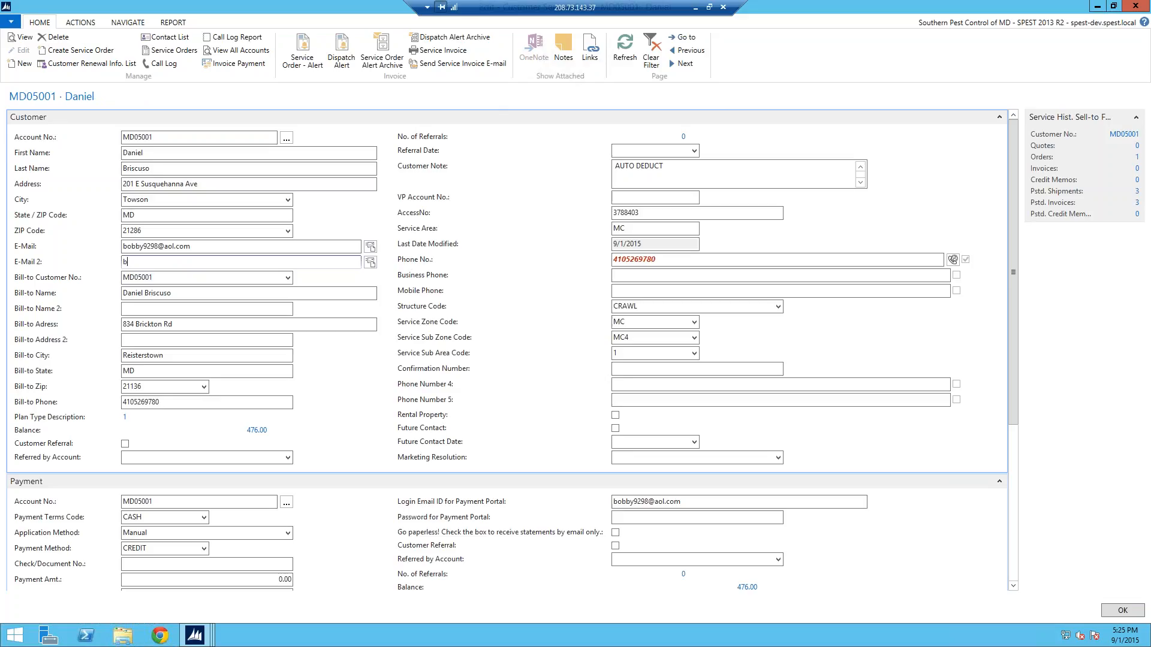
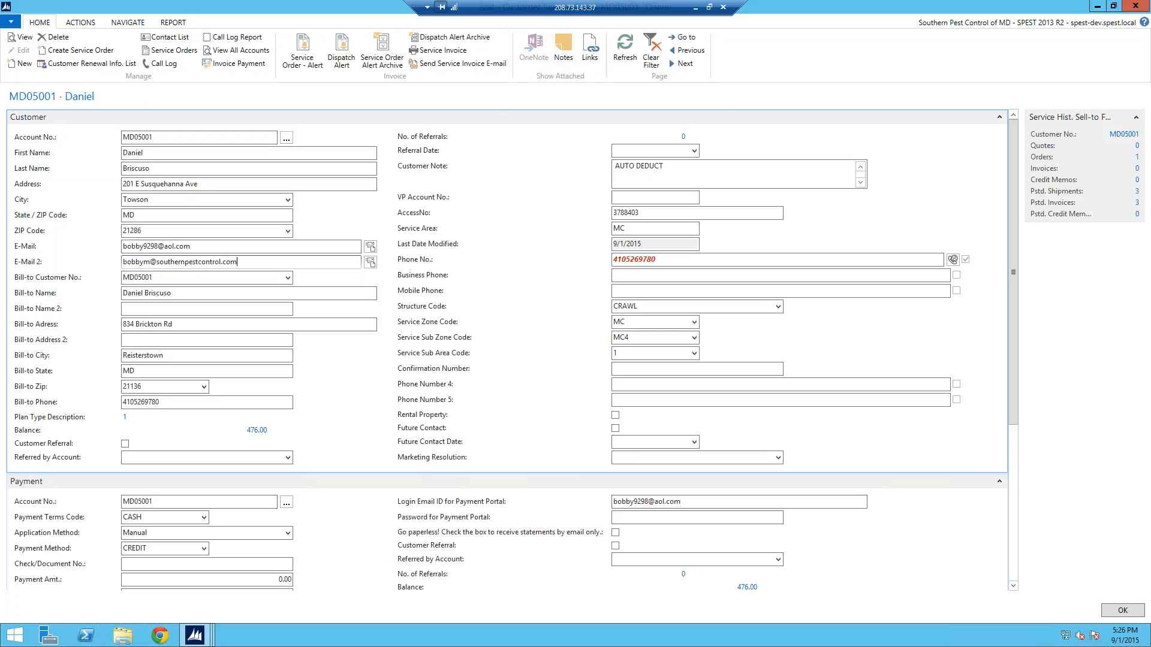
click(200, 276)
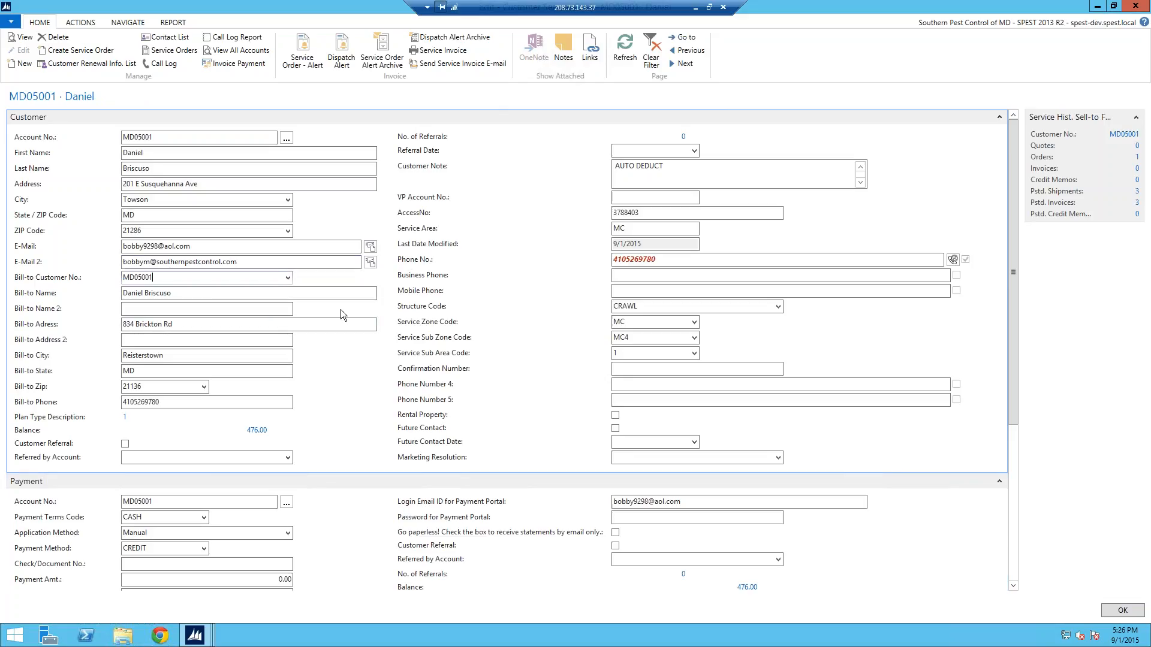
Open a new e-mail from the customer card's E-Mail field and another from E-Mail 2, skipping the Outlook sign-in and discarding each message
click(370, 247)
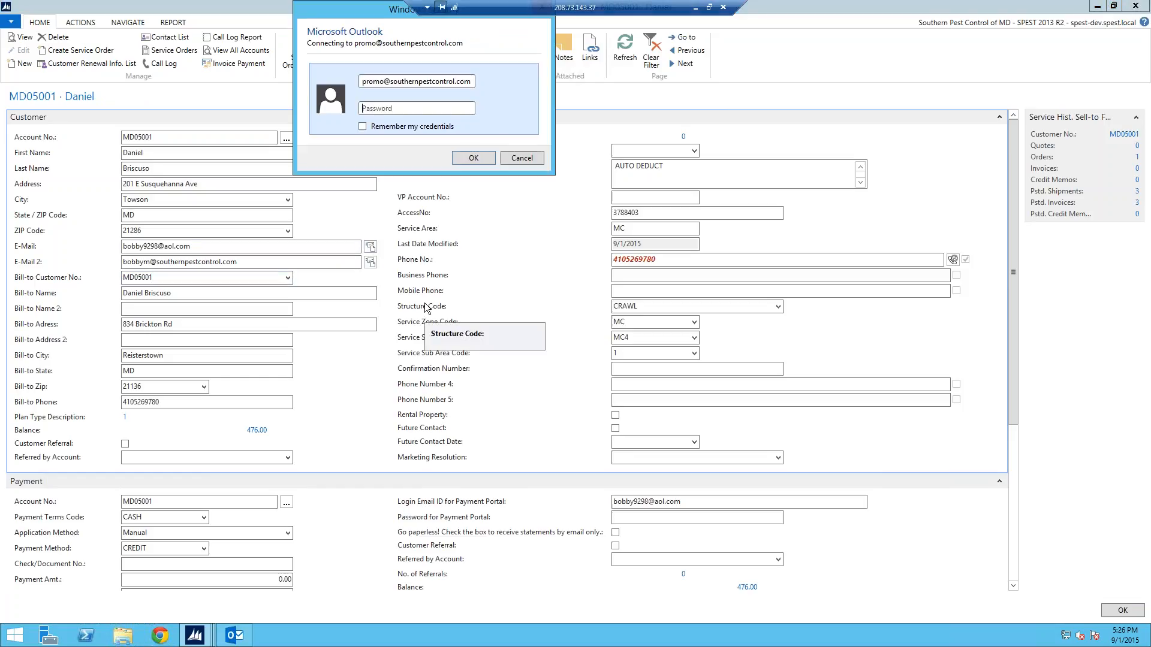
click(513, 162)
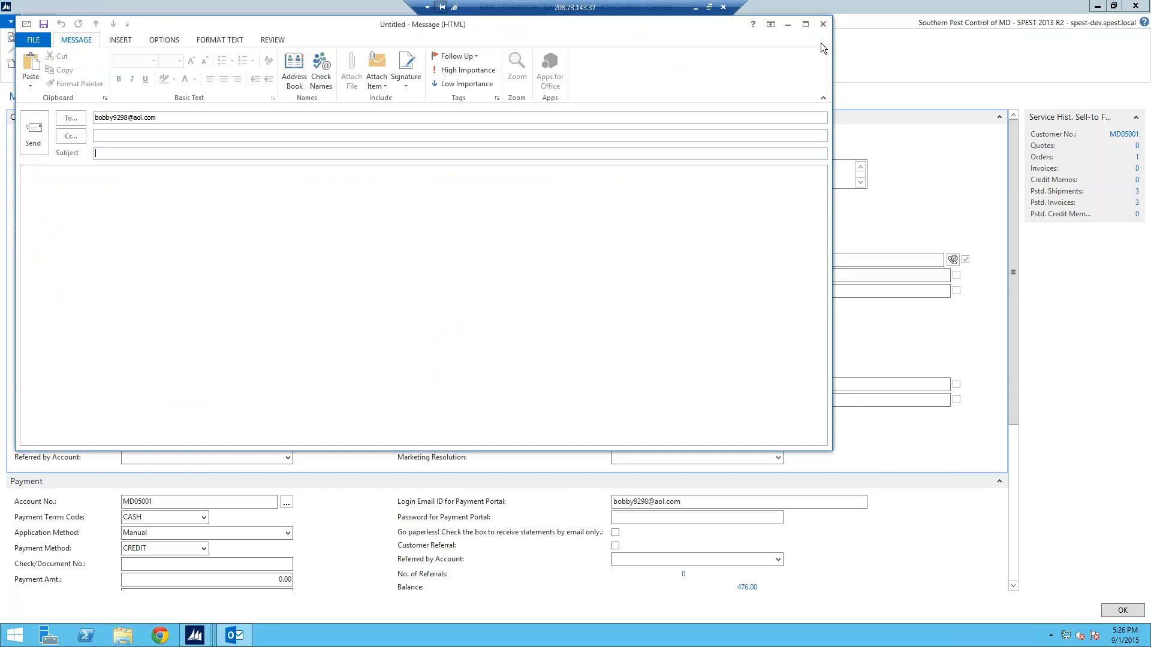
click(822, 24)
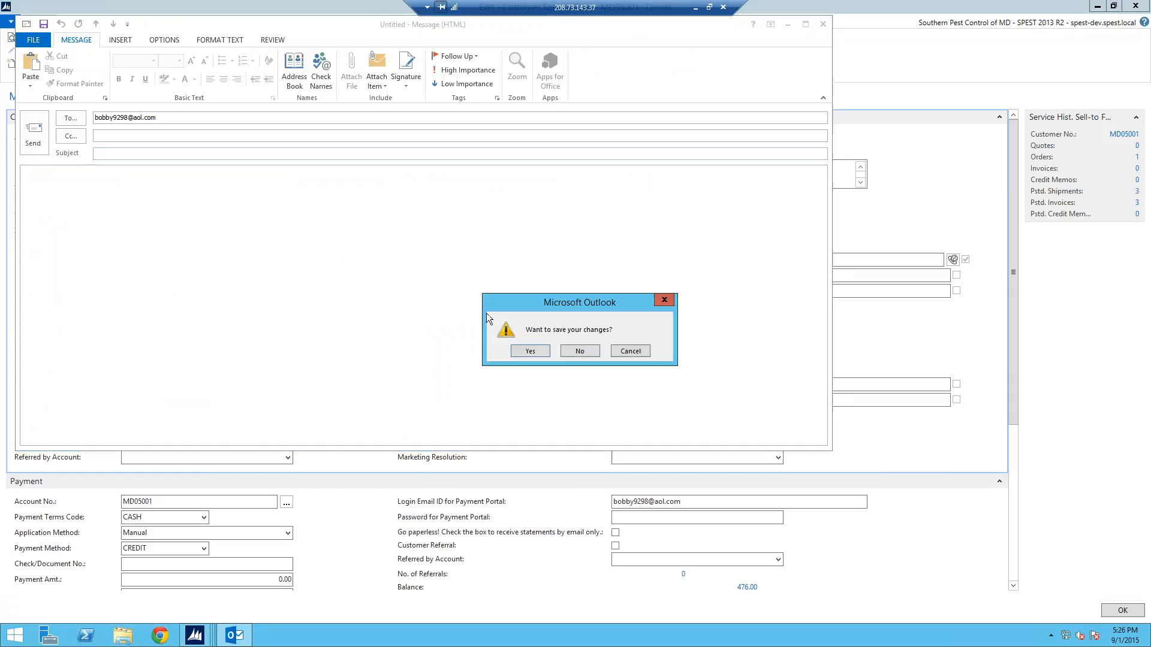
click(579, 352)
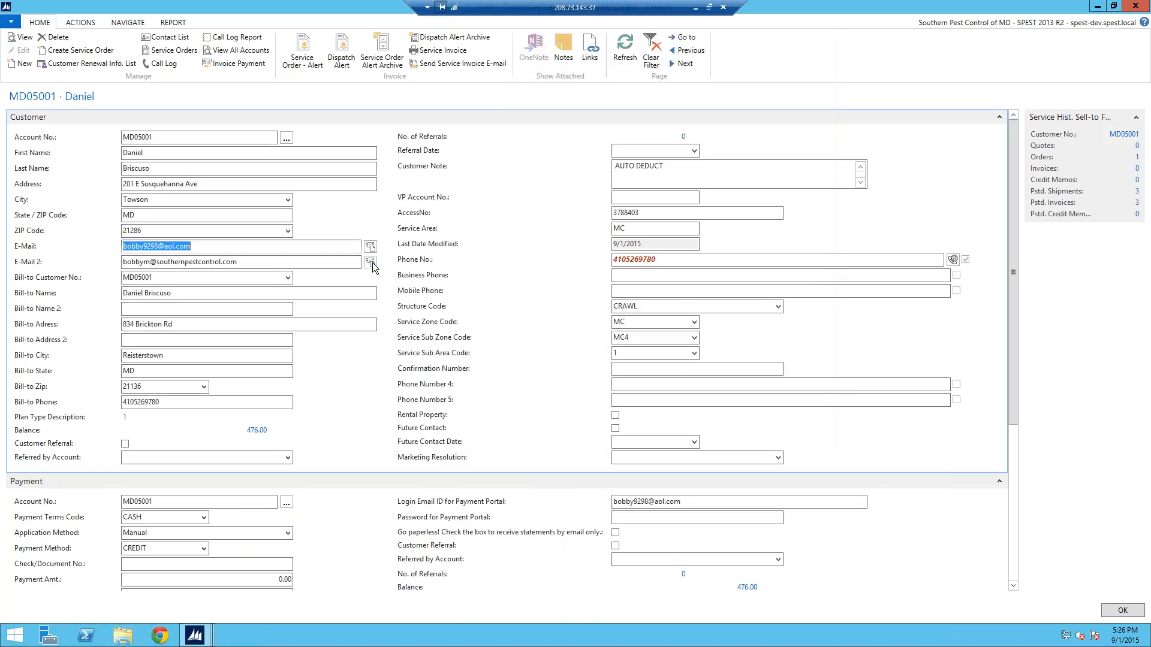
key(Tab)
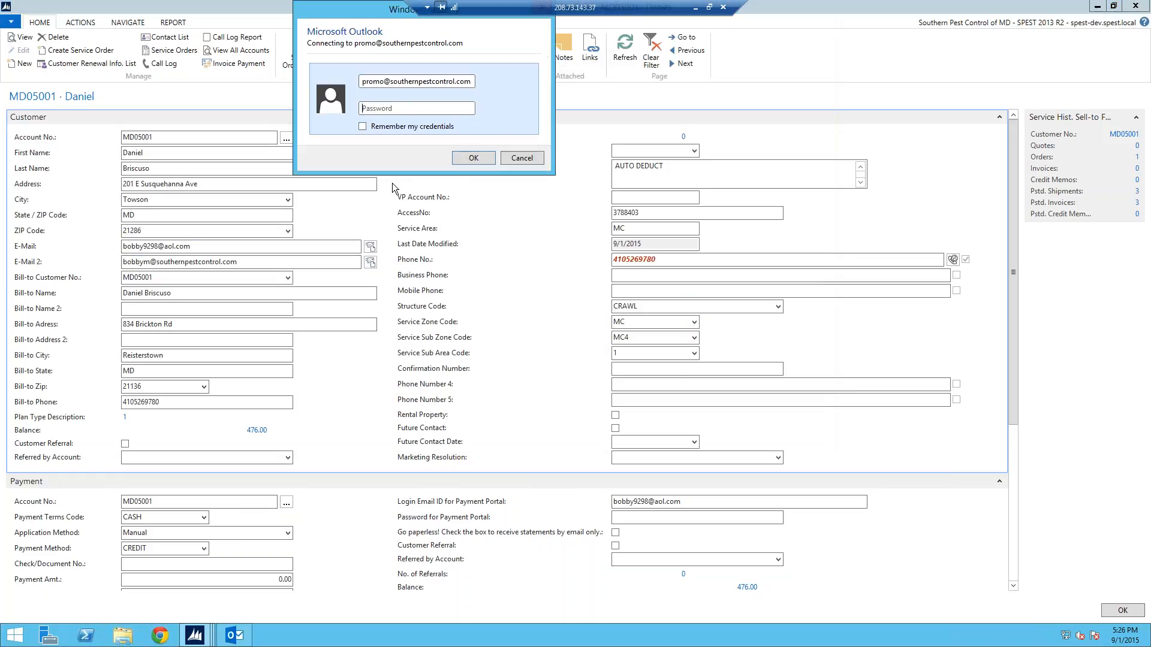
click(517, 159)
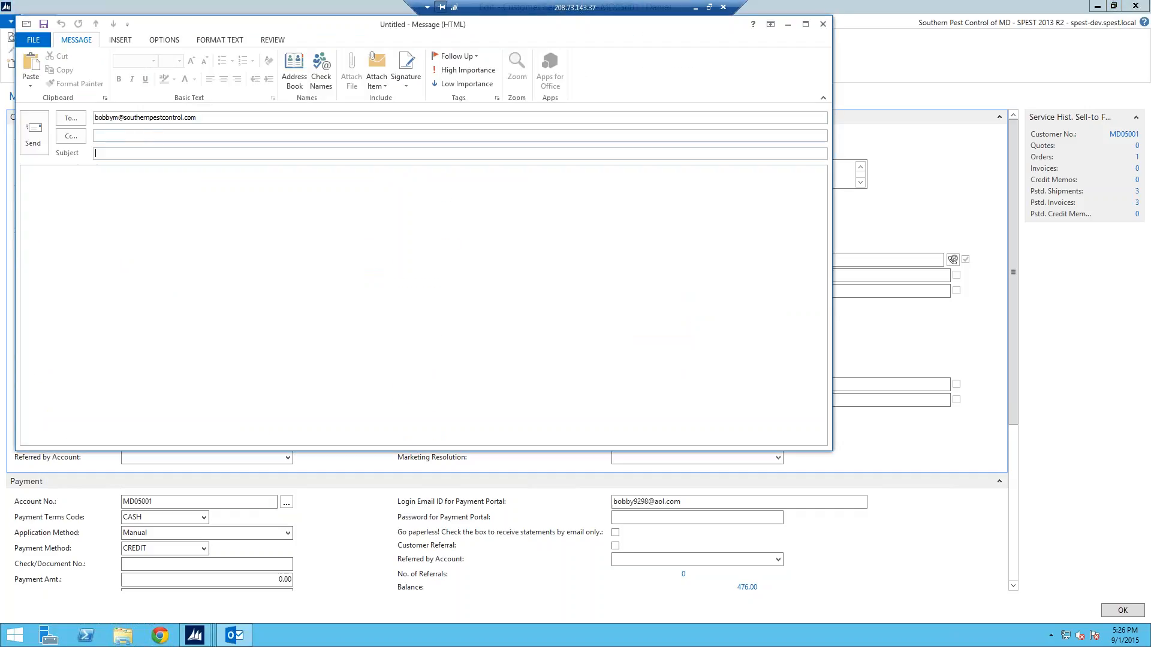
click(823, 24)
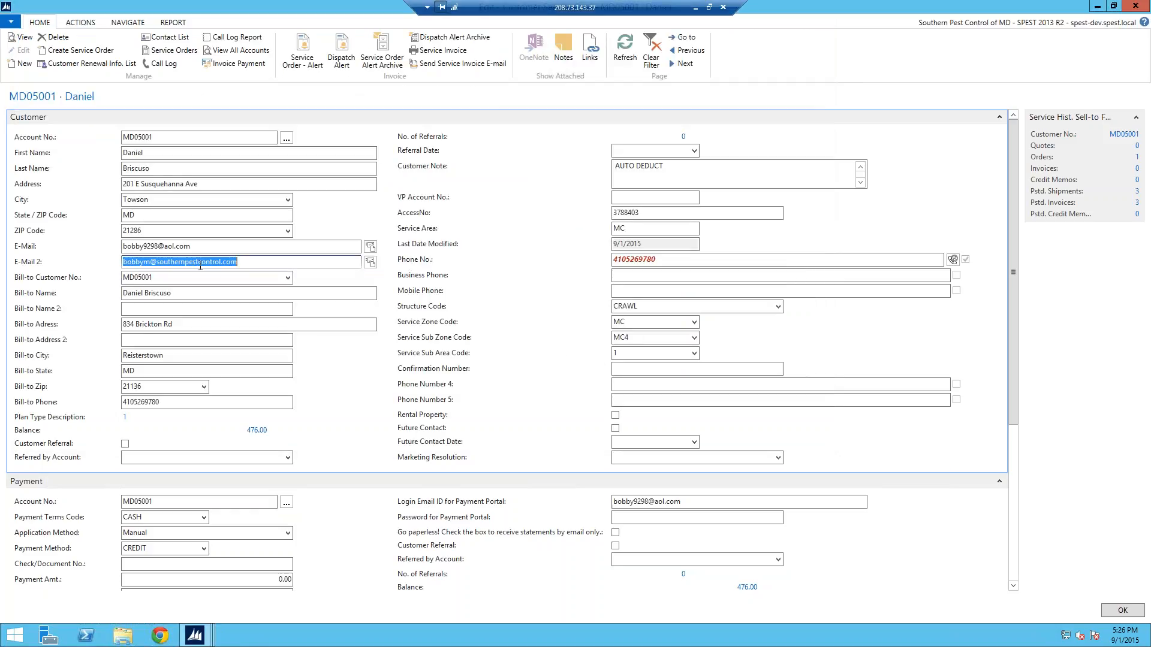
Open another new e-mail from the E-Mail field, look through its insert and signature options, and discard it without saving
click(371, 248)
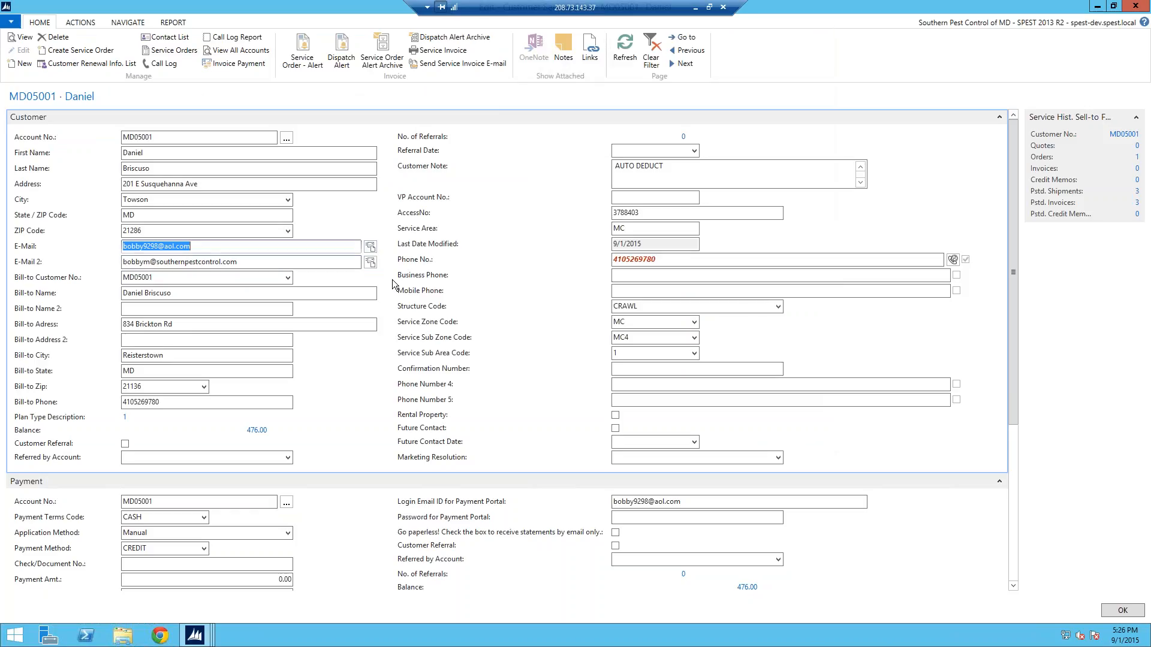
click(532, 159)
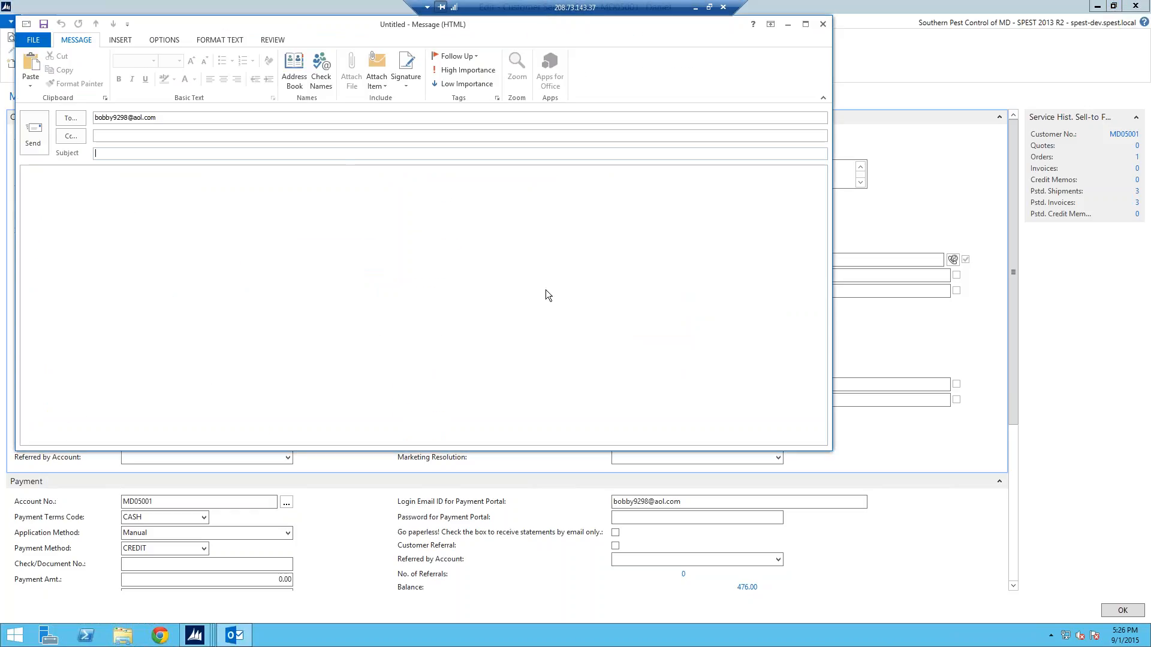
click(120, 40)
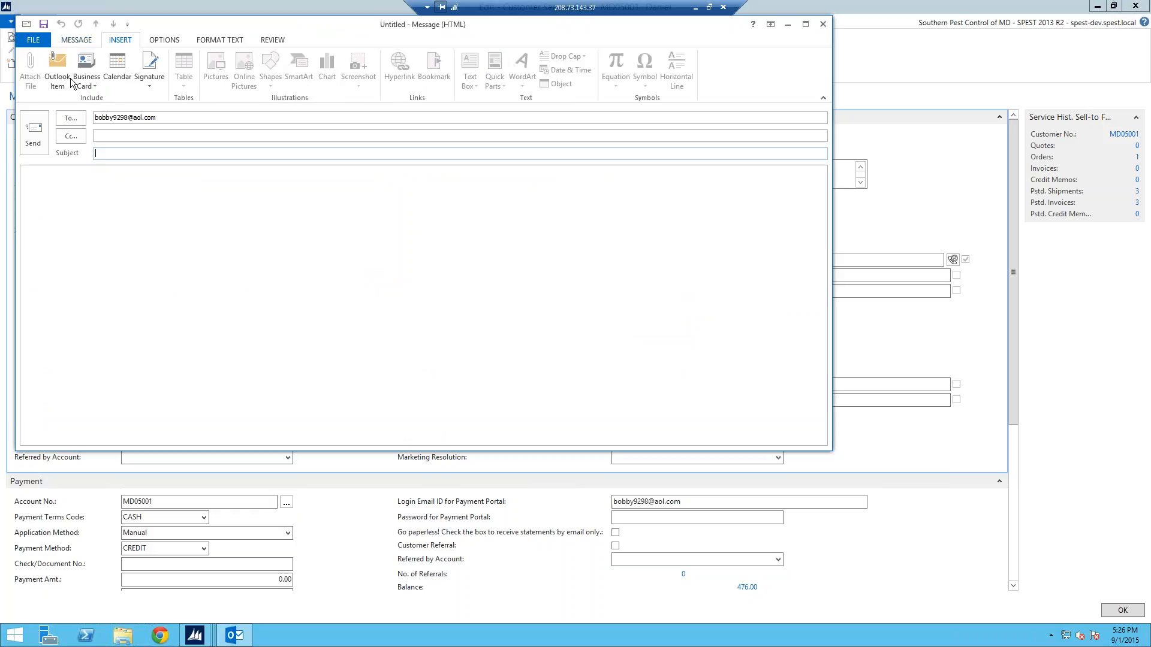
click(86, 45)
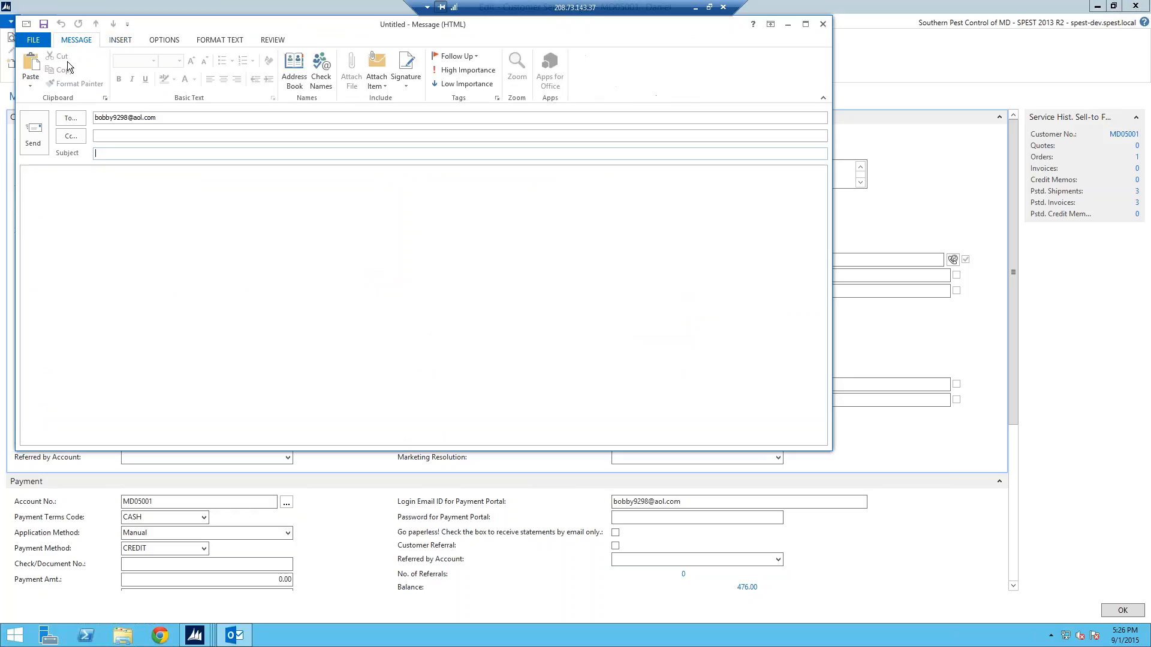
click(417, 81)
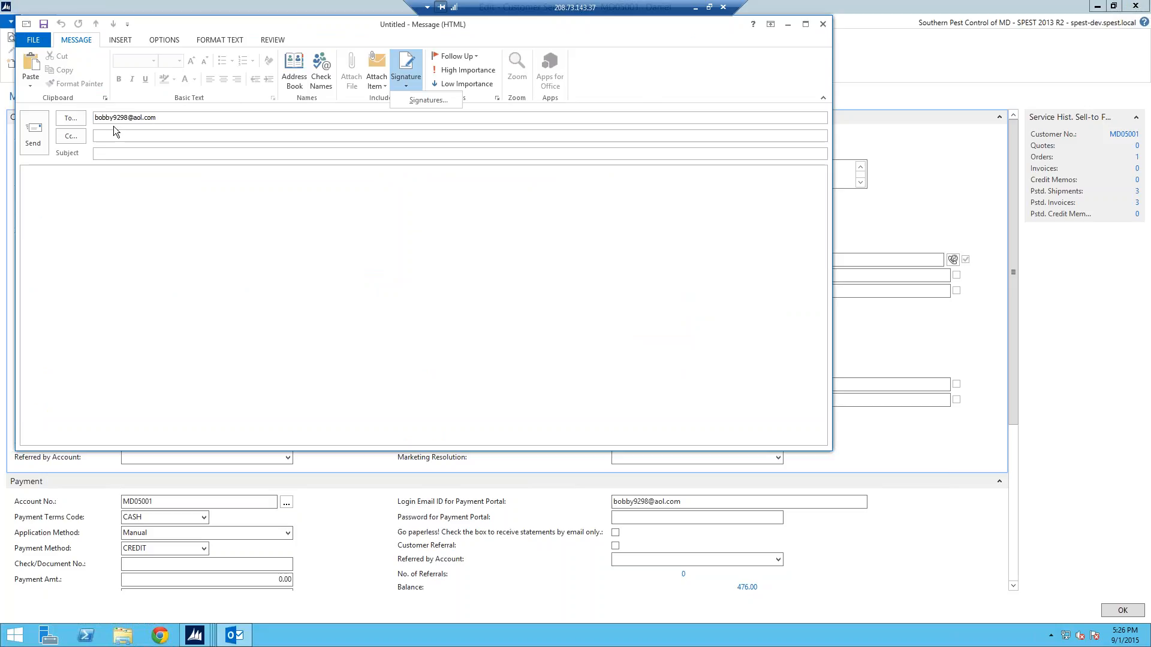
click(824, 24)
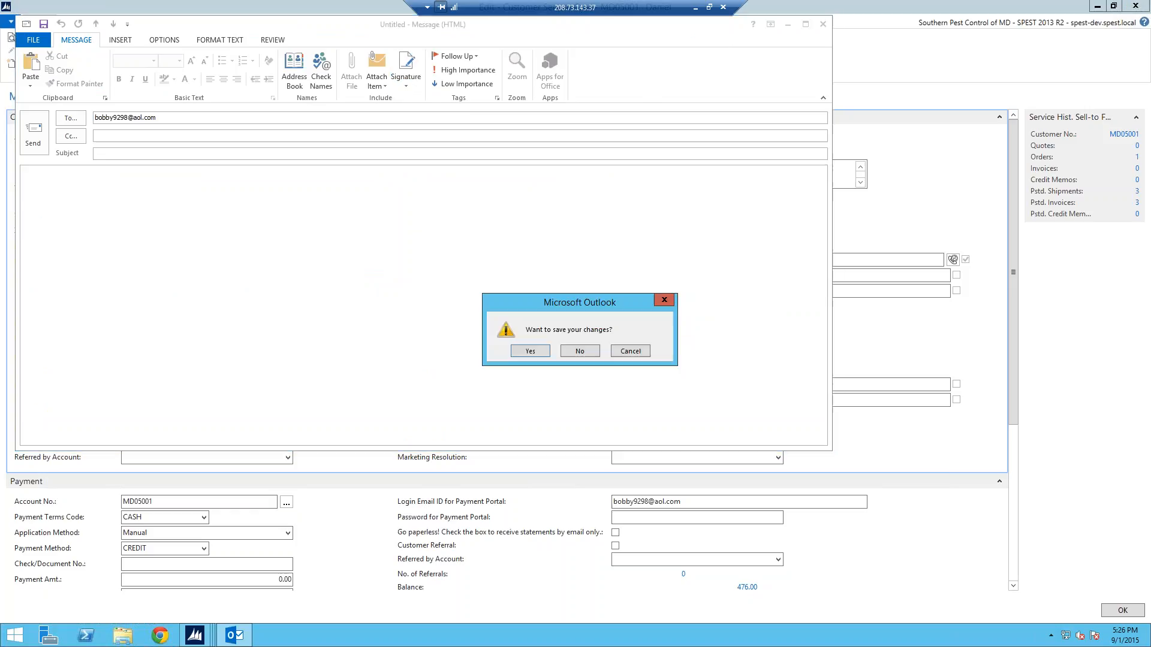
click(593, 349)
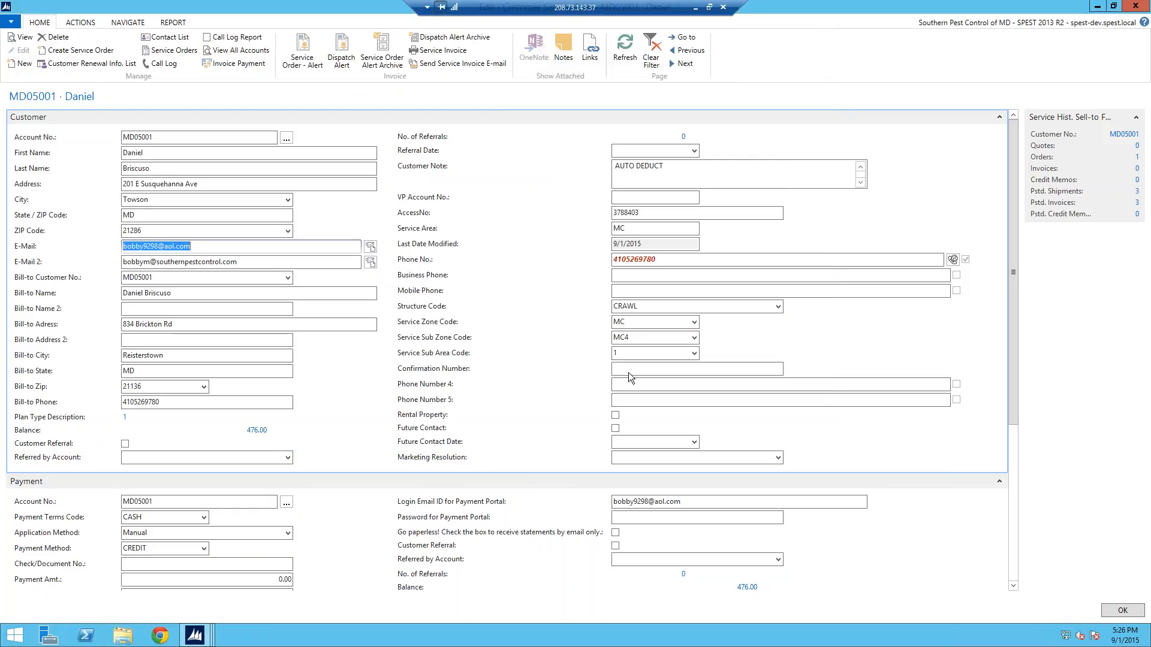
Return to the service order, auto-allocate the Mosquito Service line to resource 13 on 9/2/2015 at 1:00:00 PM, and refresh the order
click(1123, 612)
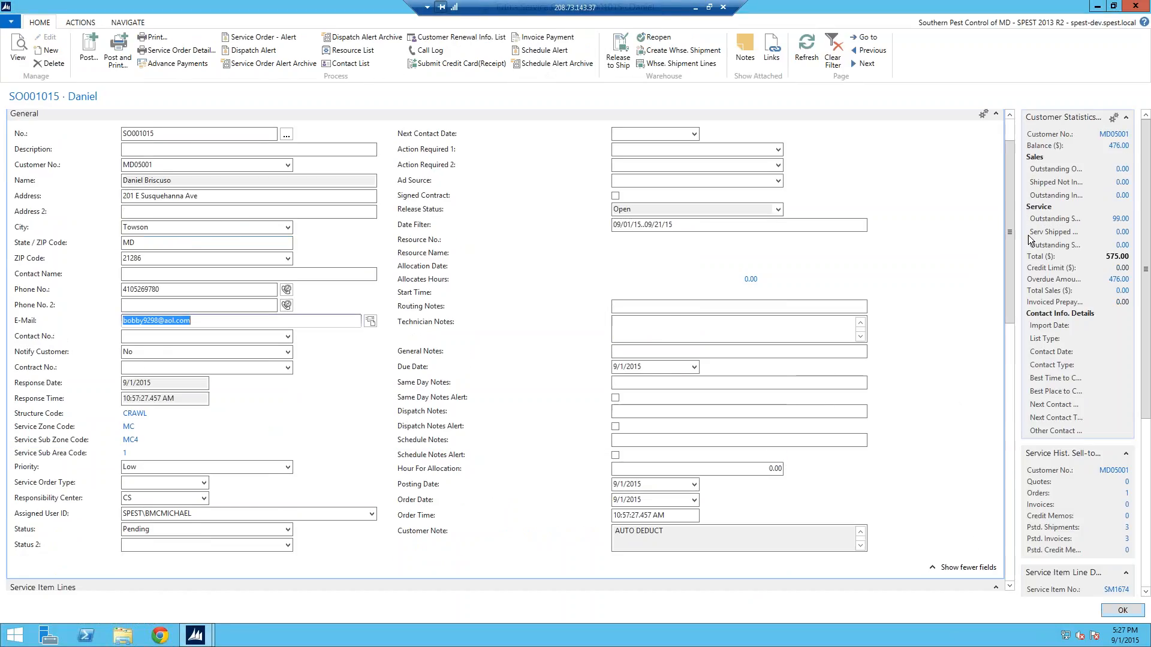
drag(1009, 184, 1006, 270)
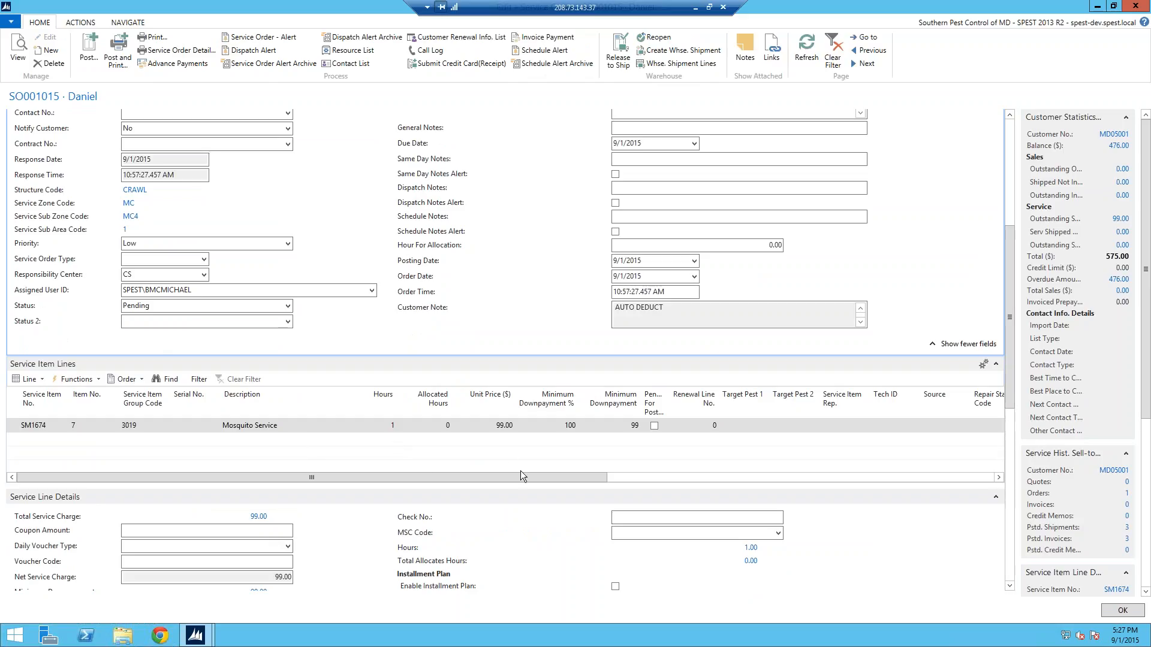
click(42, 379)
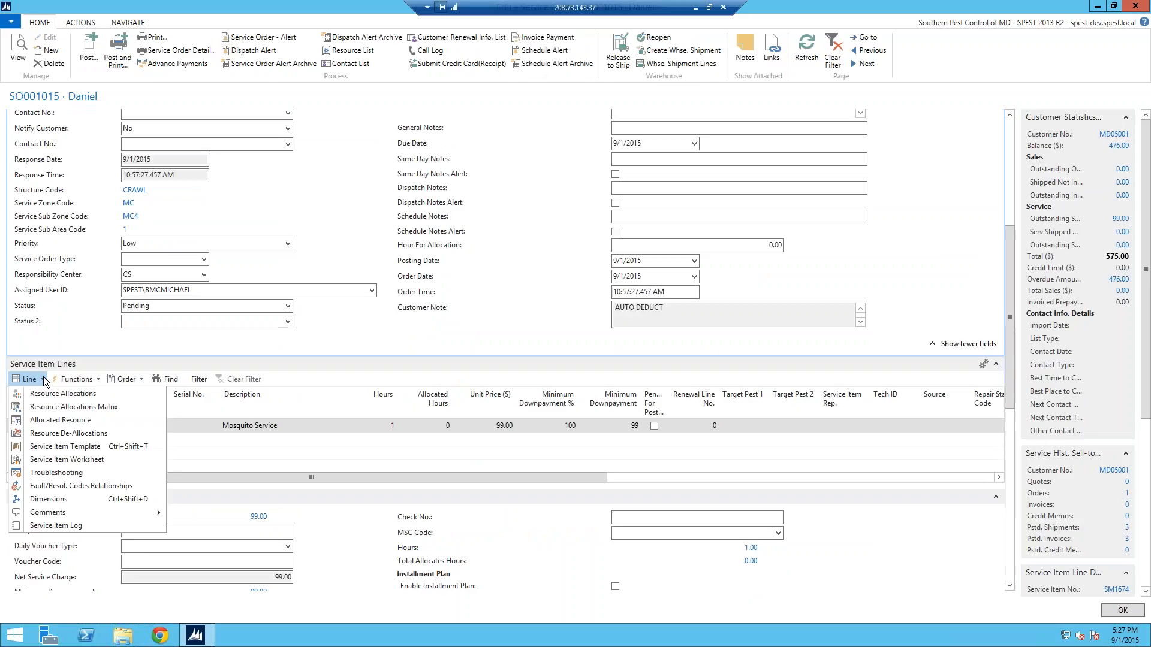
click(45, 393)
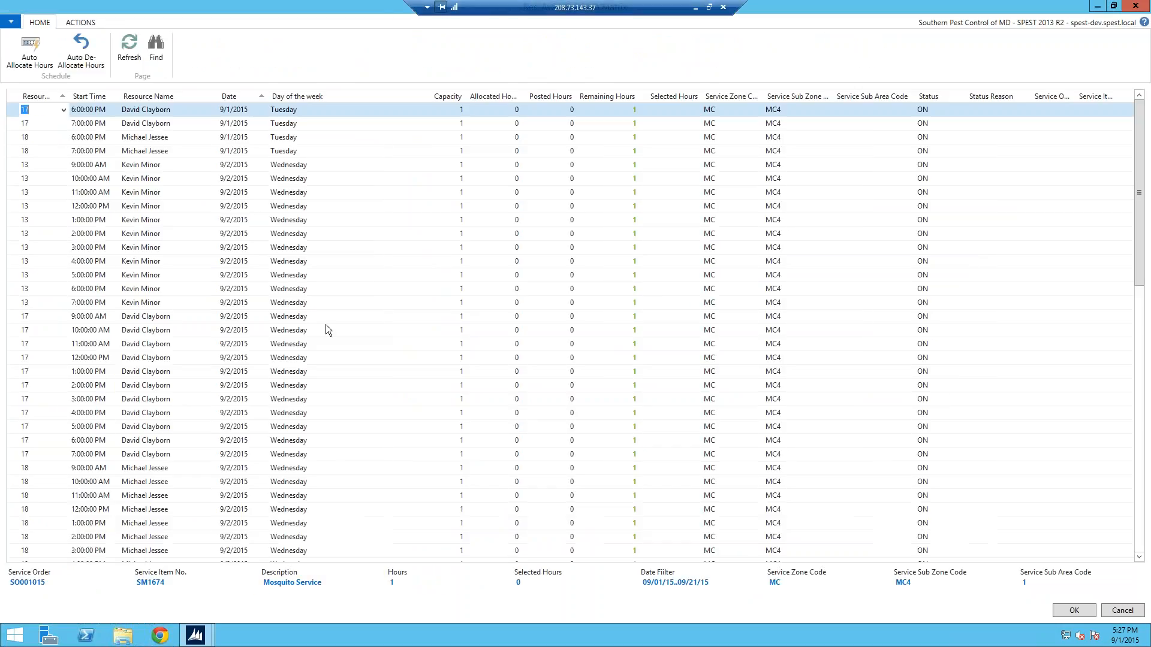
click(24, 220)
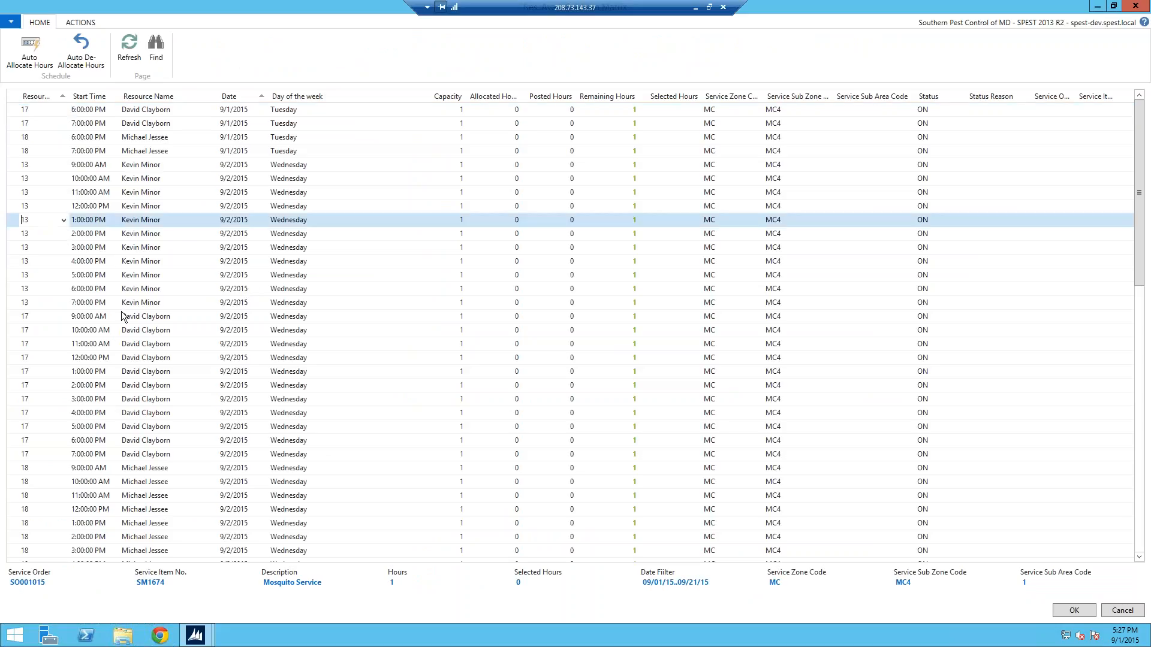
click(34, 53)
click(1070, 610)
click(797, 49)
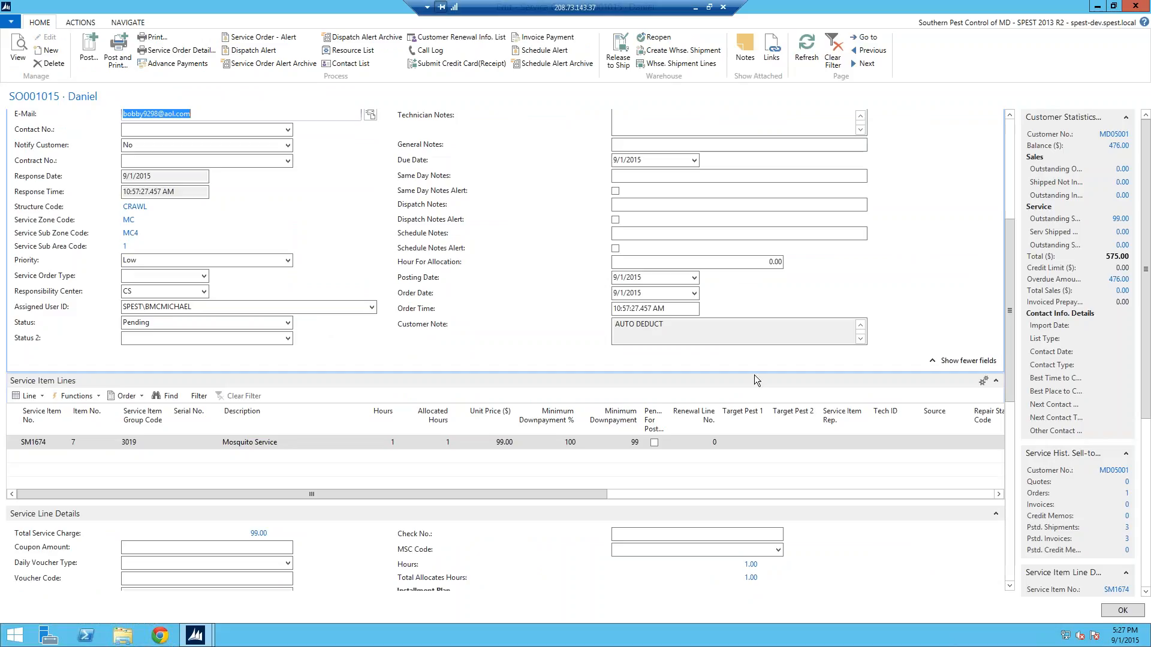
Review the service order's resource allocation fields and e-mail address, and check the e-mail addresses on the customer card
click(1012, 141)
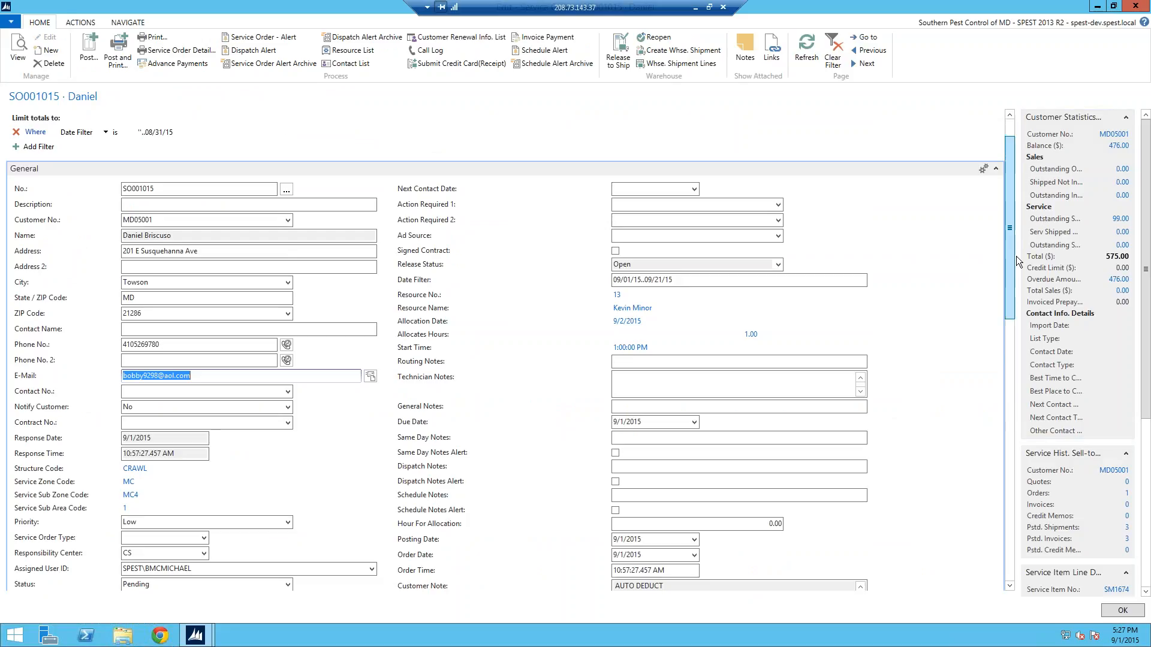
scroll(1015, 273, down, 3)
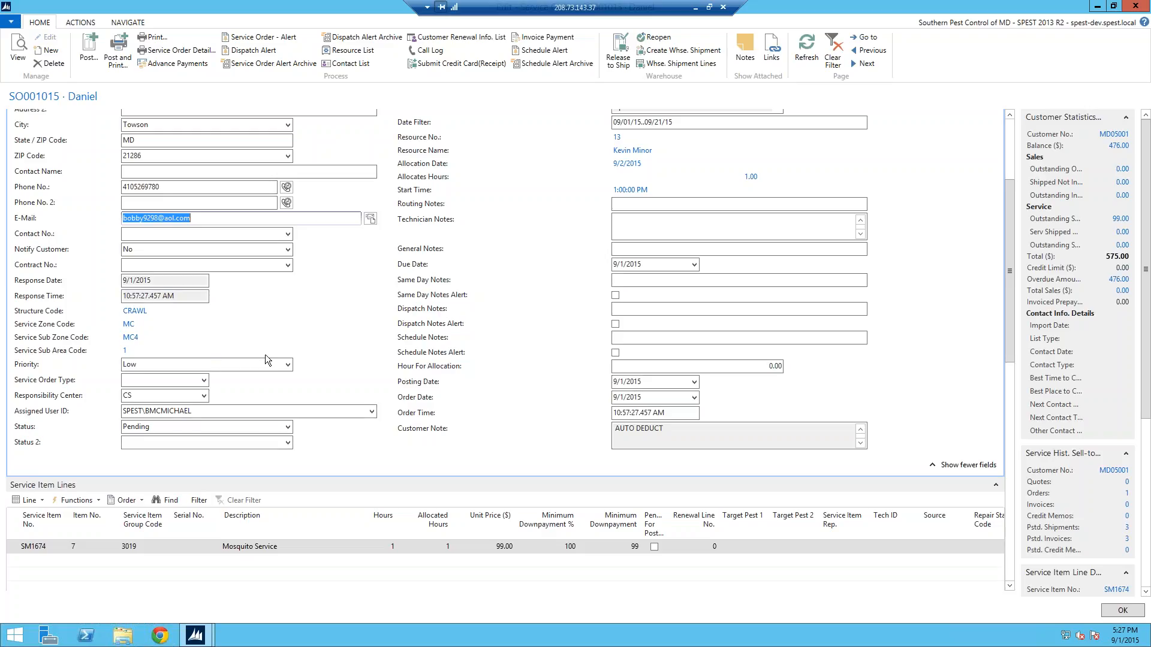
click(257, 219)
click(1104, 136)
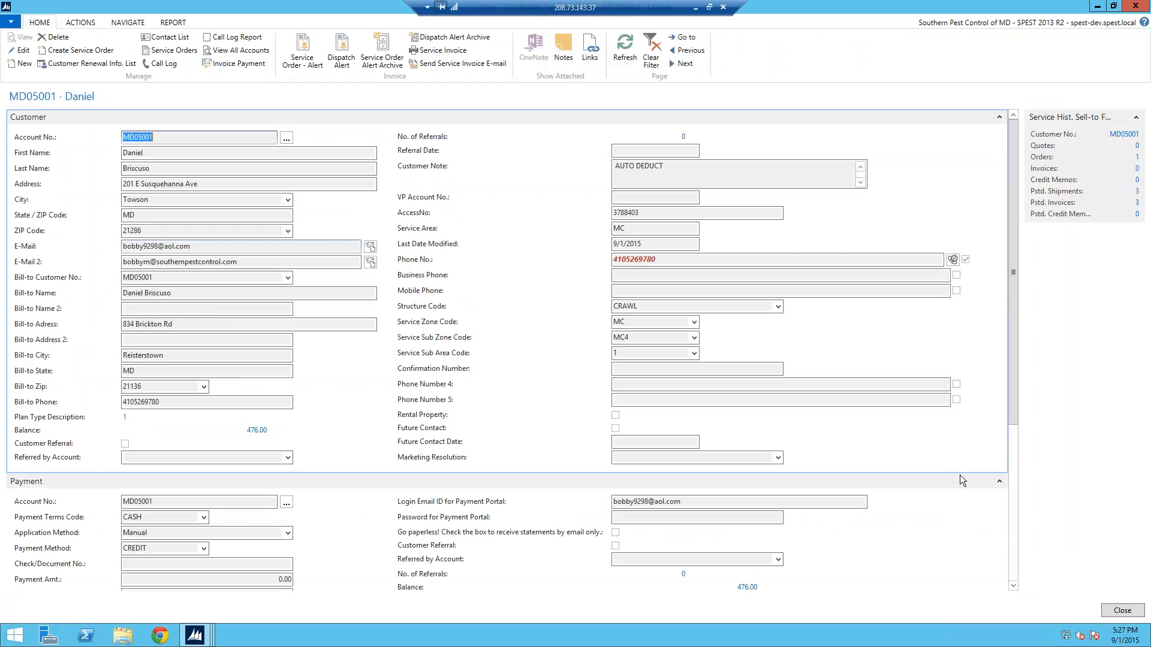
key(Escape)
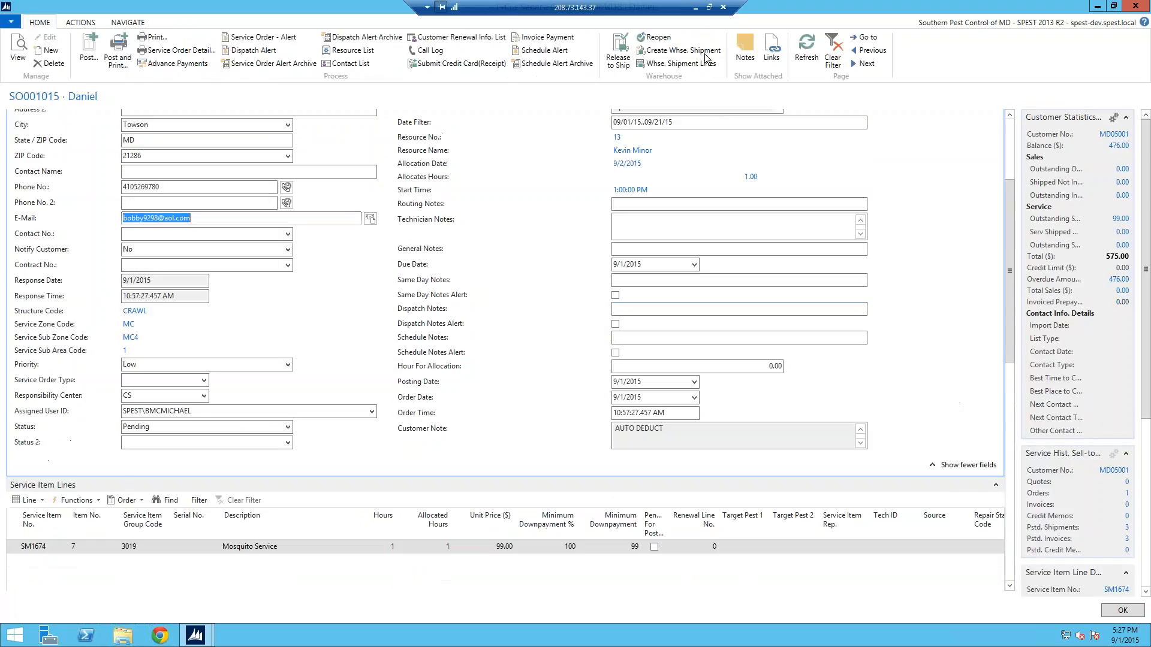
Switch to AOL Mail, check the new mail, and open the Resource Allocation Alert message
click(696, 7)
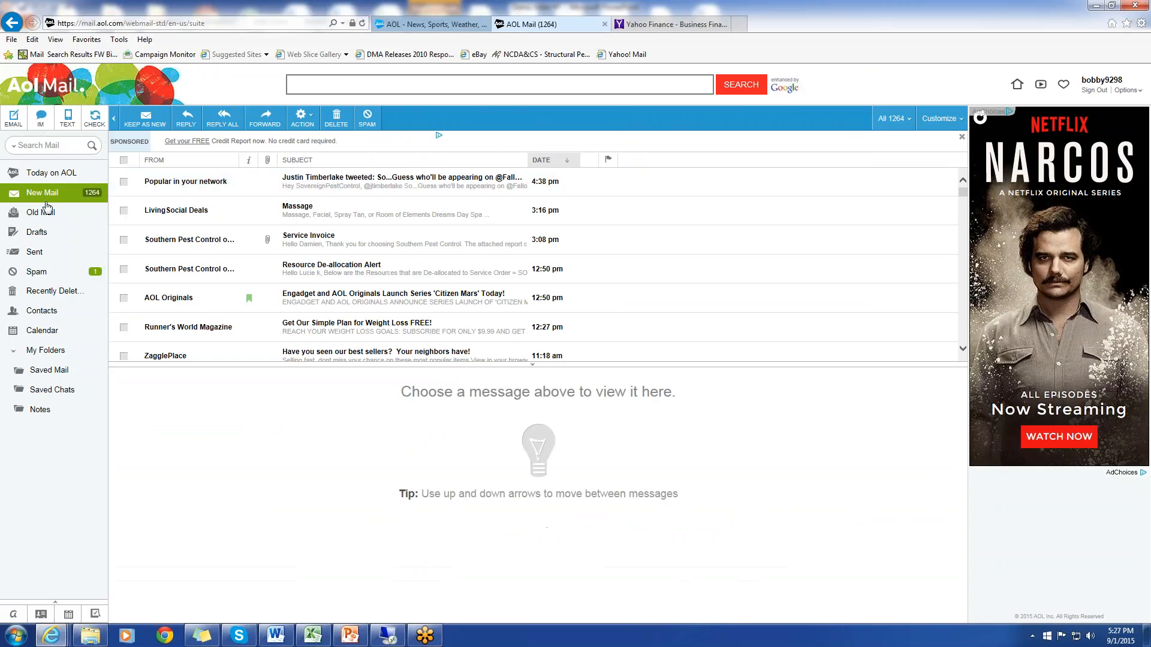
click(87, 215)
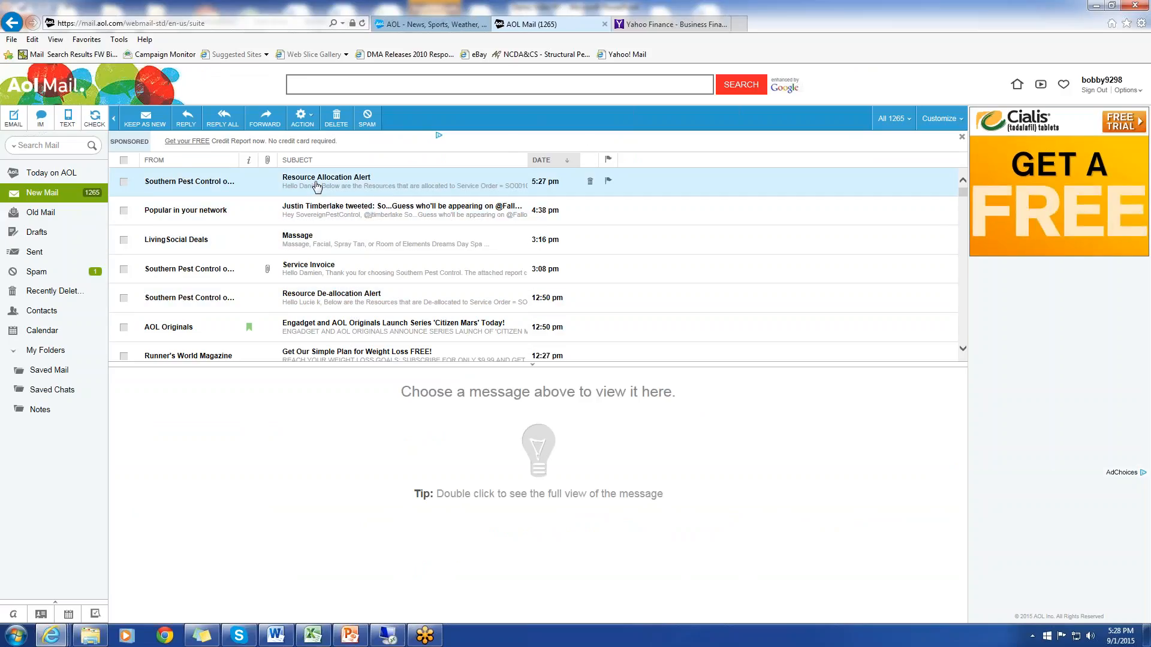
click(316, 186)
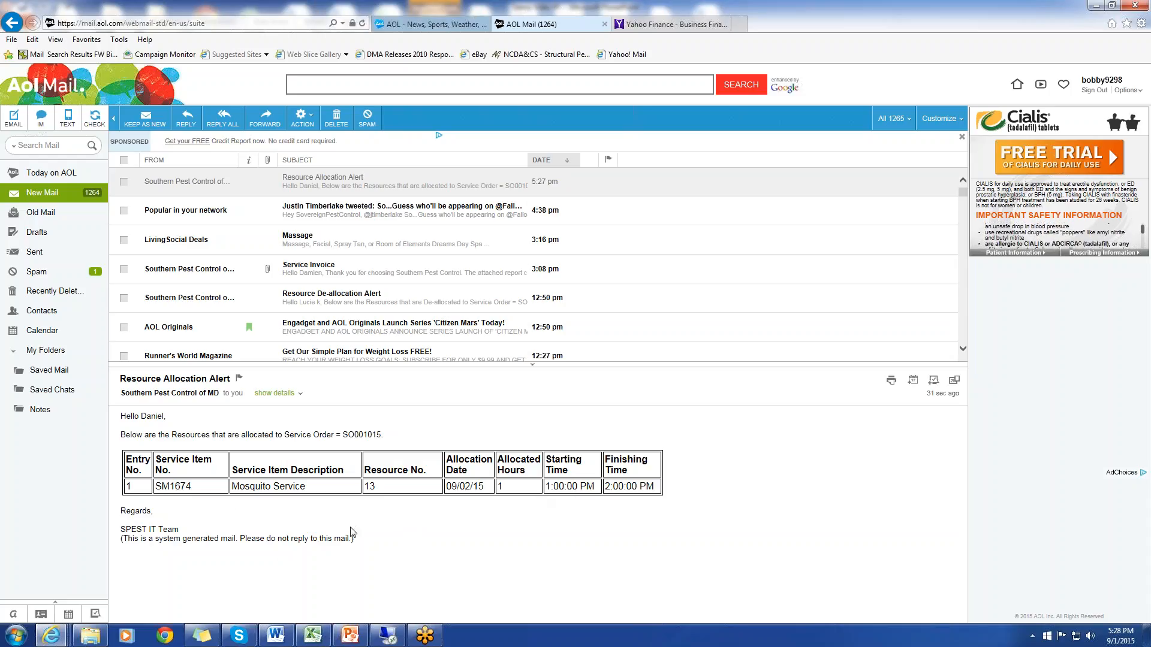
Switch back to the remote desktop session, de-allocate resource 13 from the Mosquito Service line, and refresh the service order
click(388, 637)
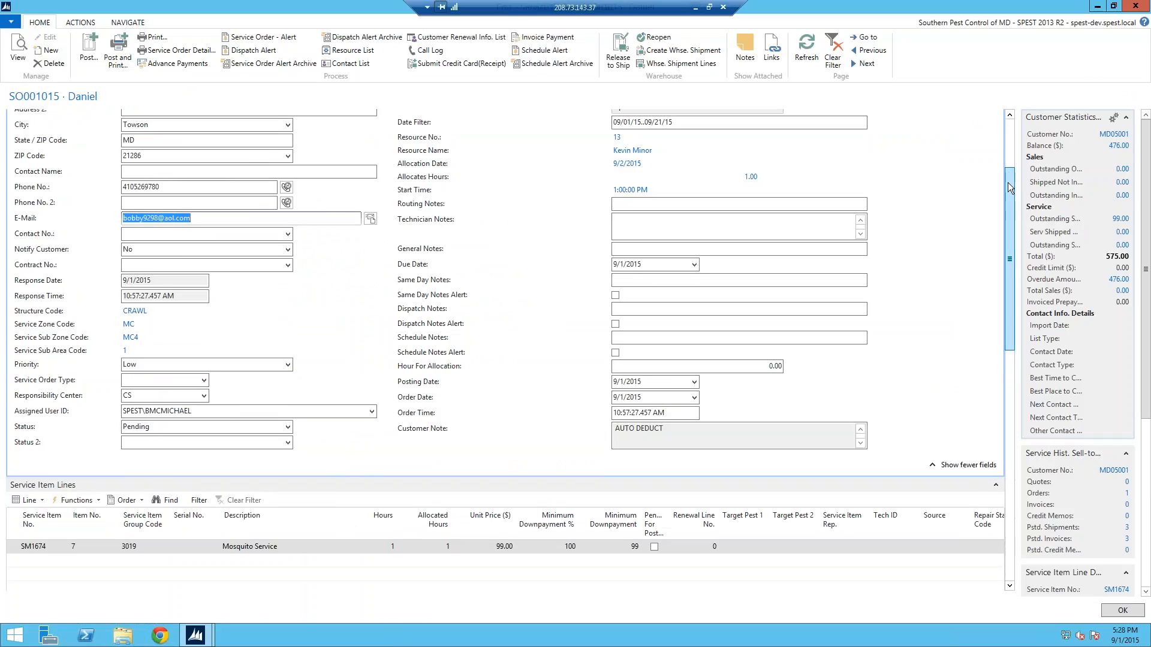
scroll(1010, 192, up, 1)
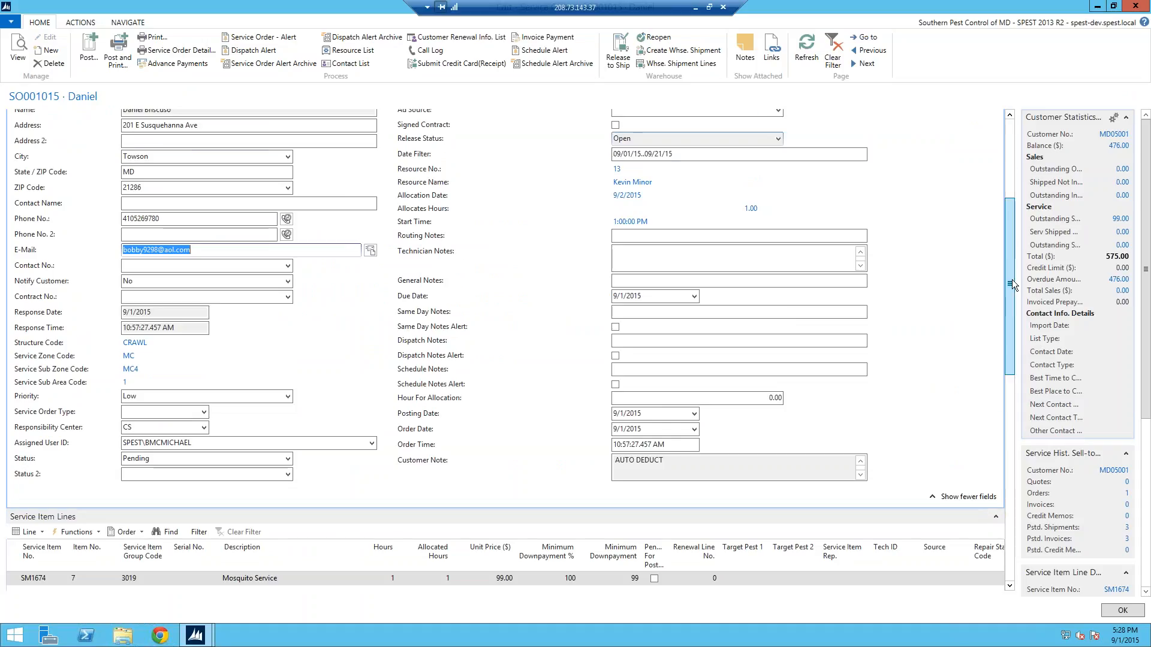
scroll(1009, 258, down, 3)
click(41, 438)
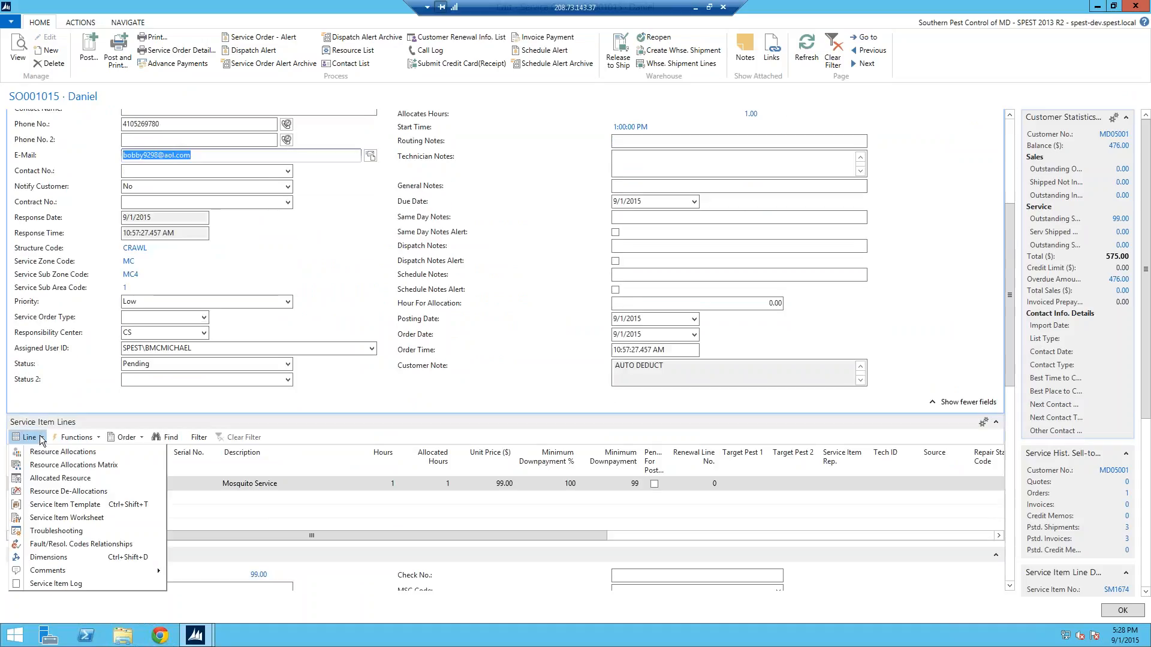
click(54, 492)
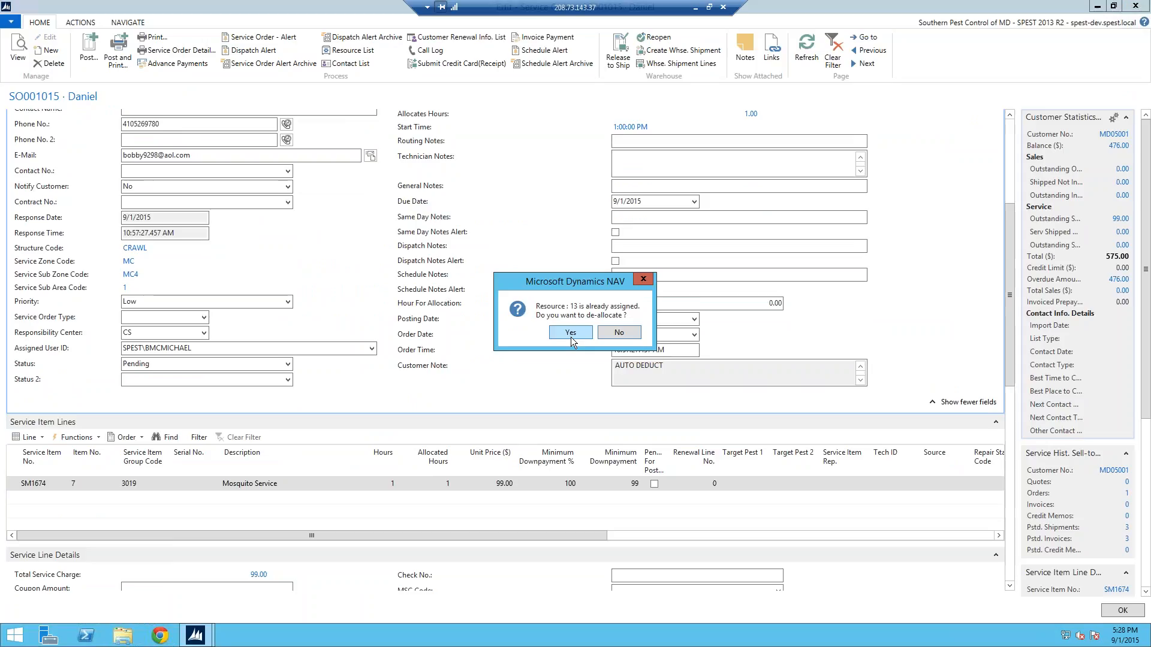
click(571, 334)
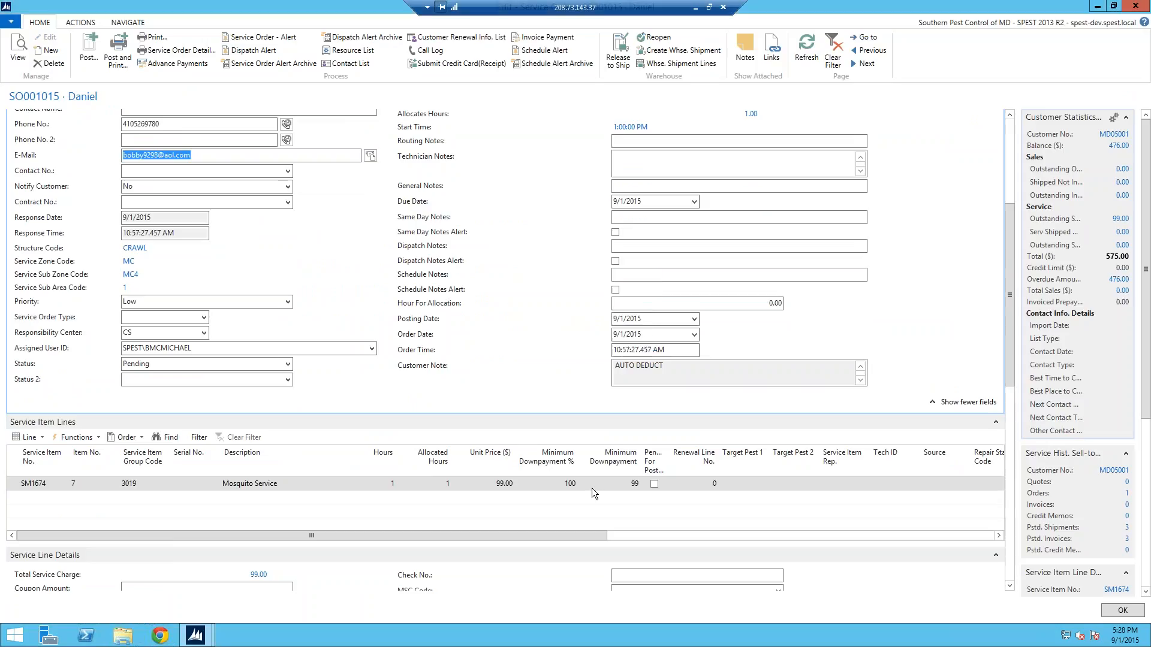
click(815, 63)
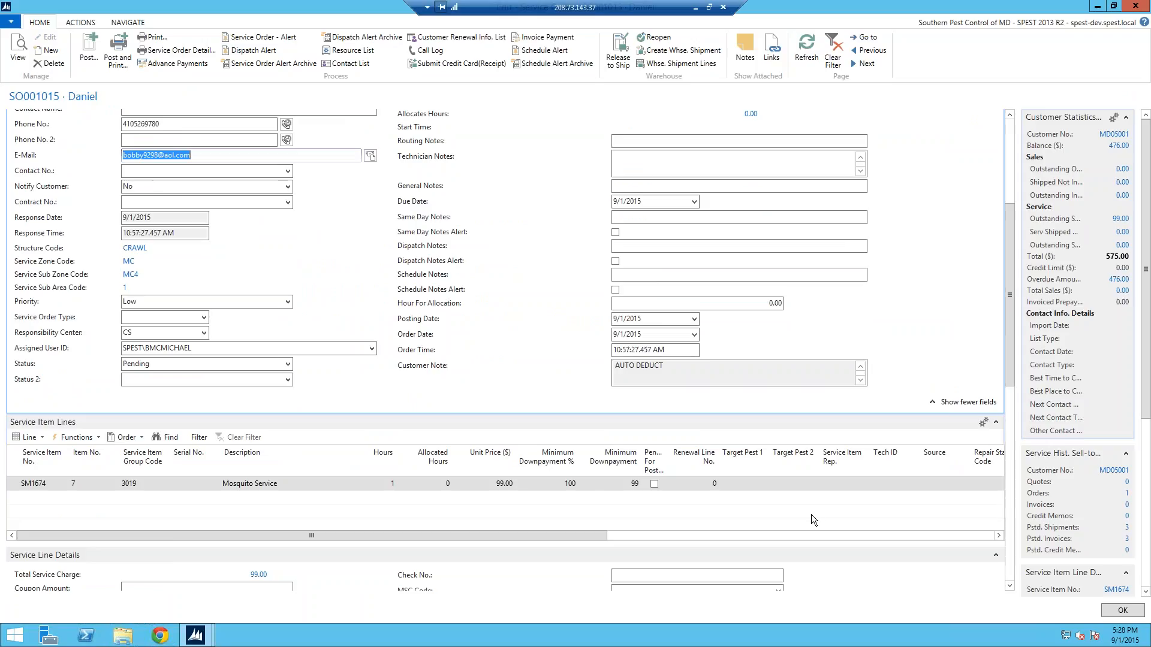
Switch to AOL Mail, check the new mail, and open the Resource De-allocation Alert message
drag(1010, 276, 1009, 180)
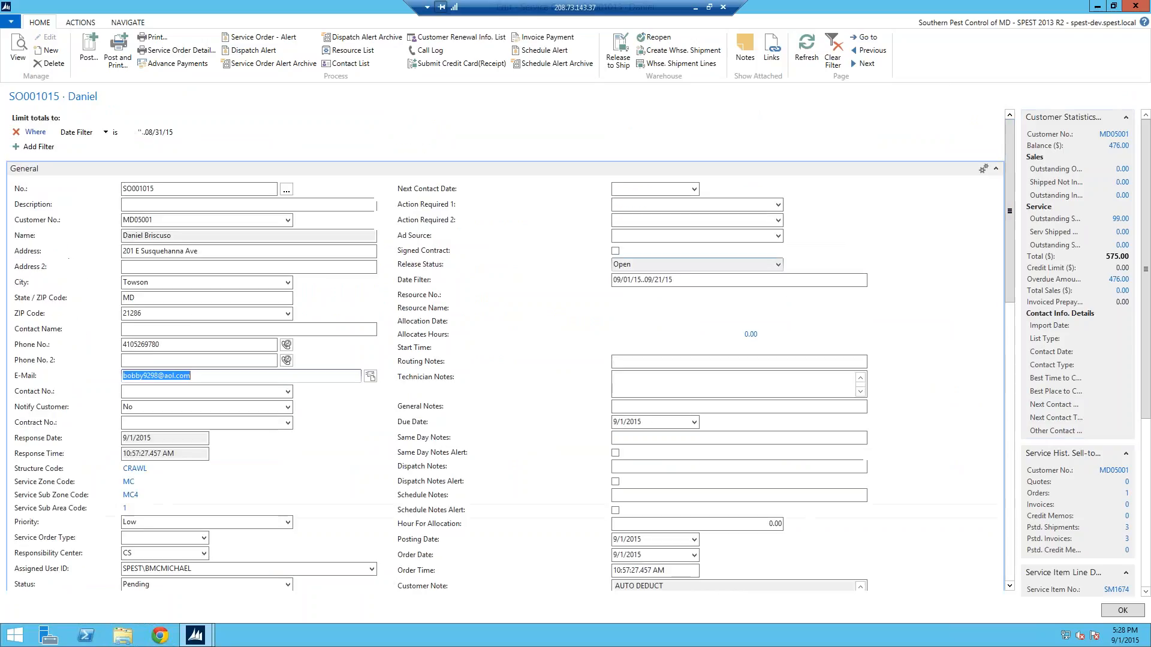
click(695, 7)
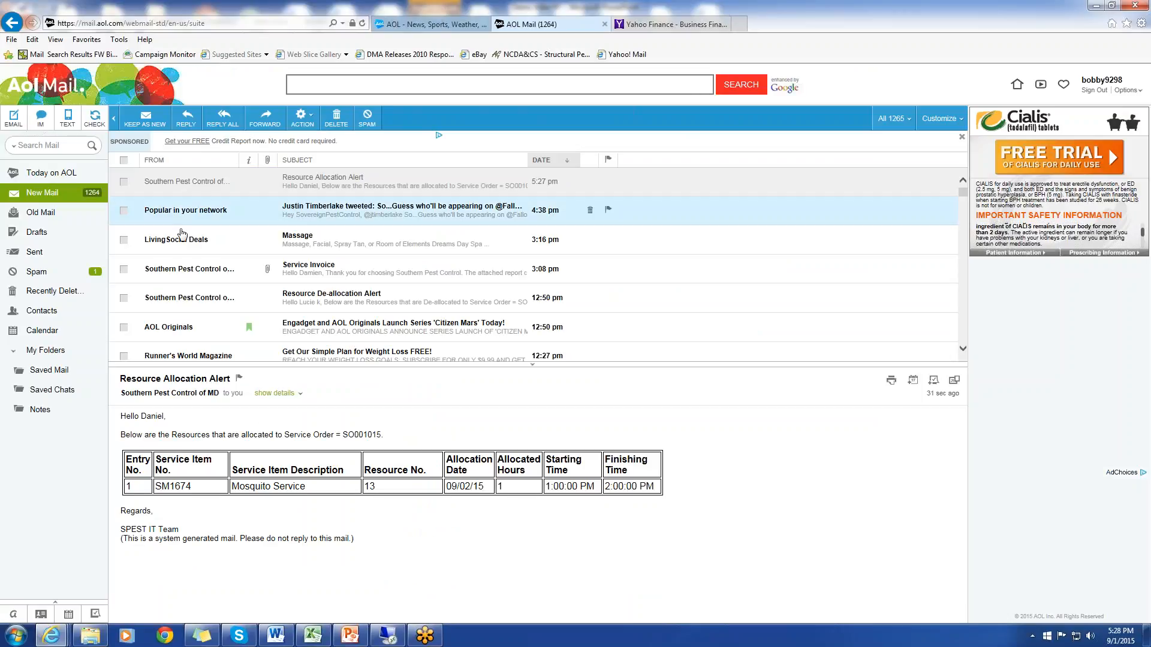
click(54, 195)
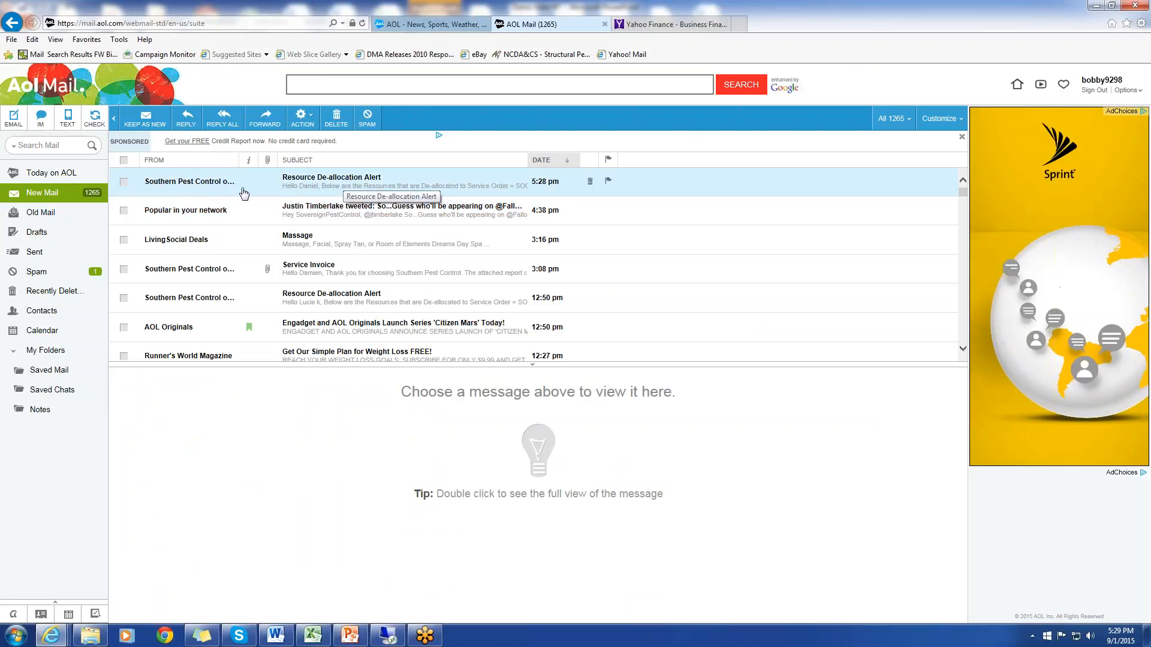
click(373, 183)
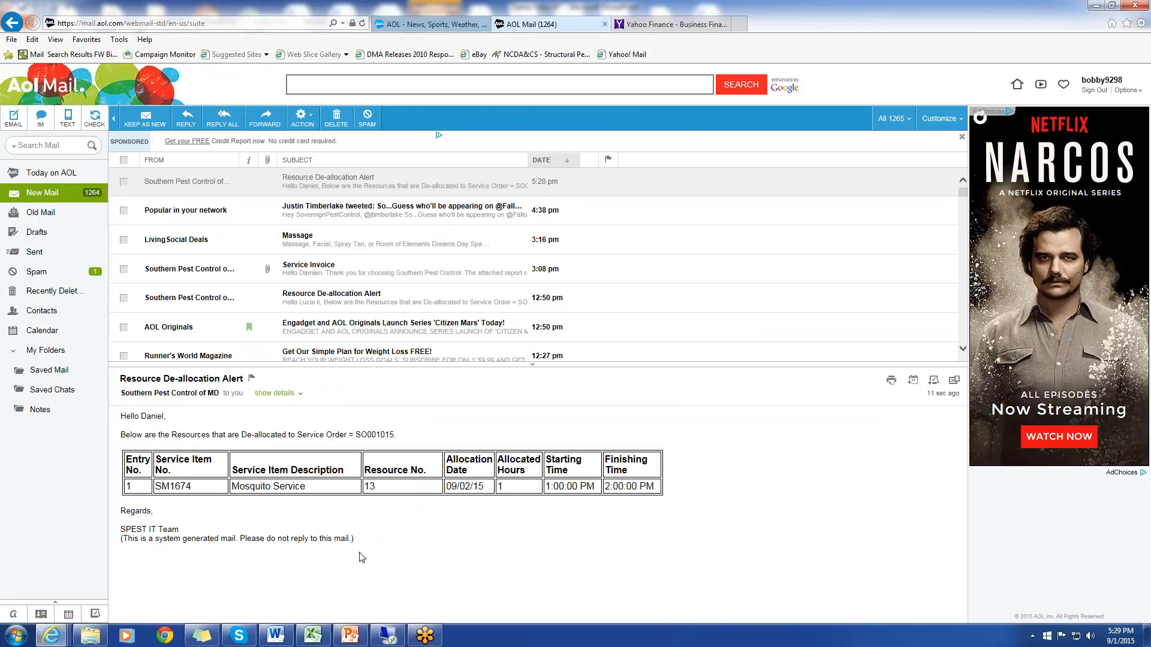
Return to the remote desktop session, auto-allocate the Mosquito Service line to resource 18 on 9/2/2015 at 9:00:00 AM, and refresh the service order
click(389, 635)
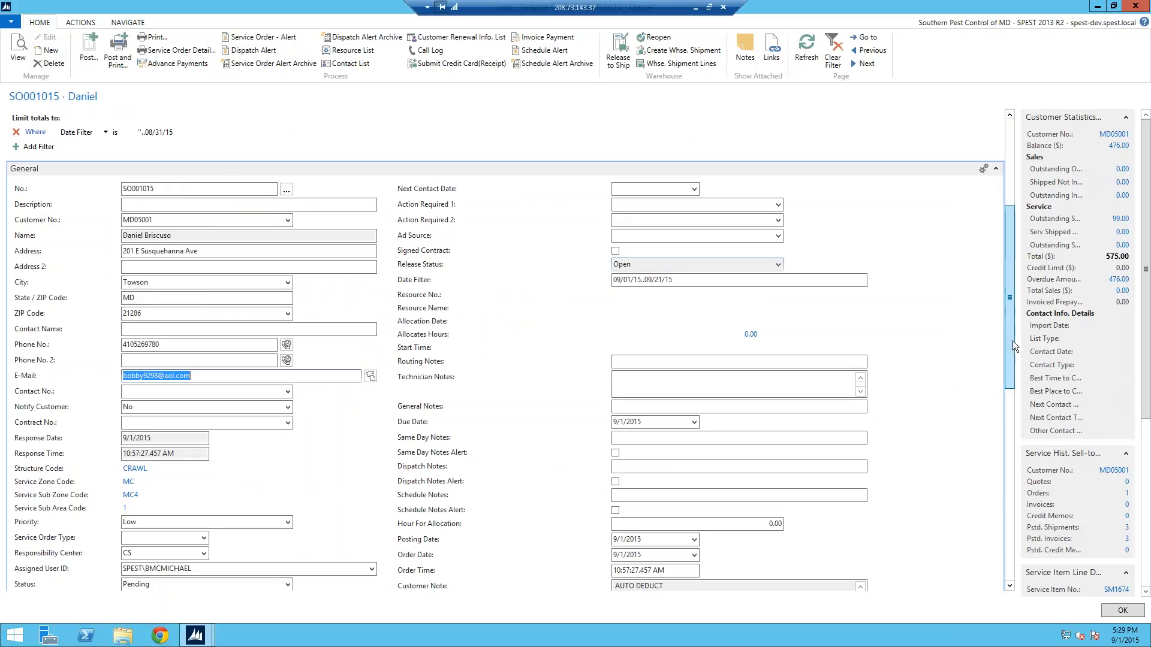
scroll(1013, 346, down, 3)
click(43, 430)
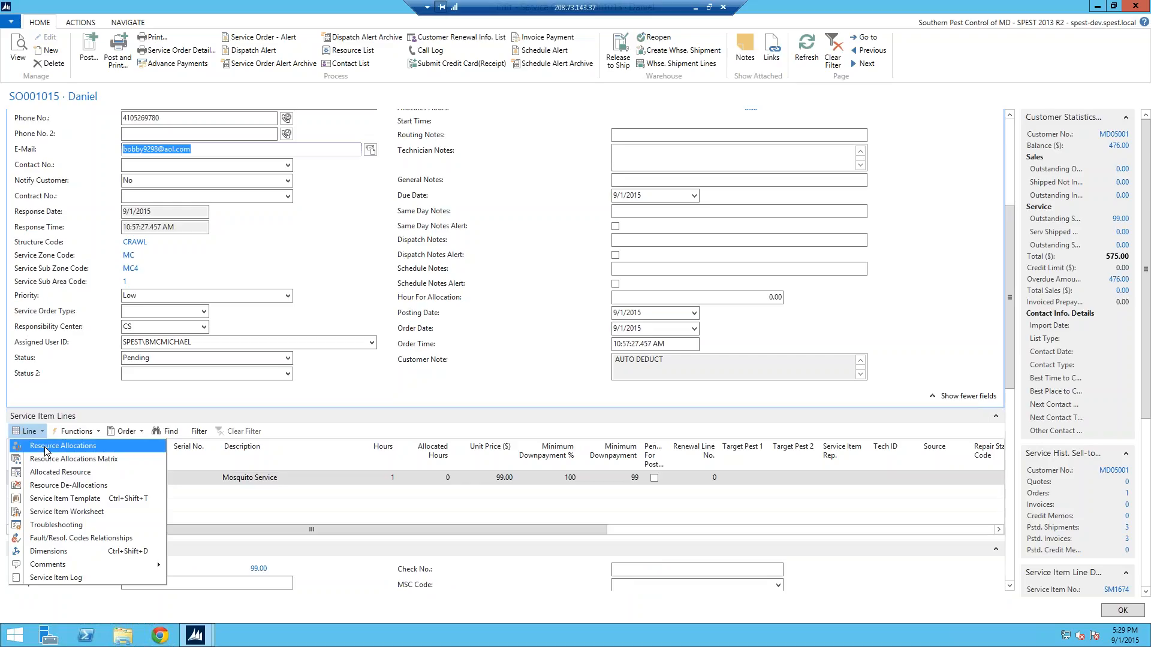
click(45, 447)
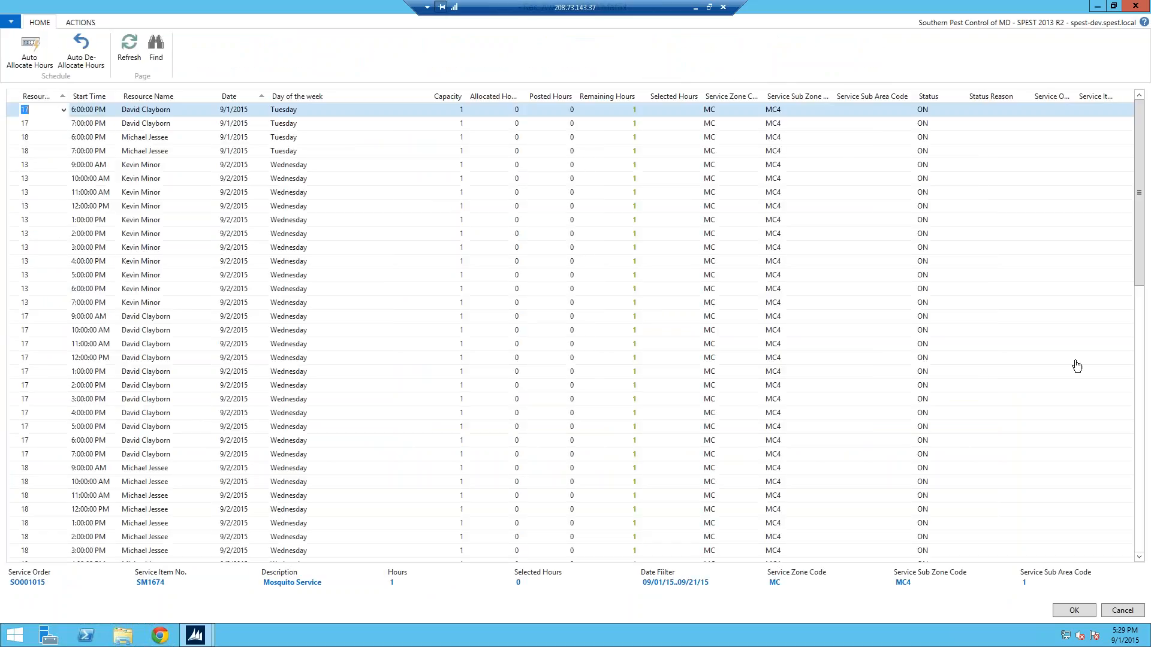
drag(1141, 277, 1141, 346)
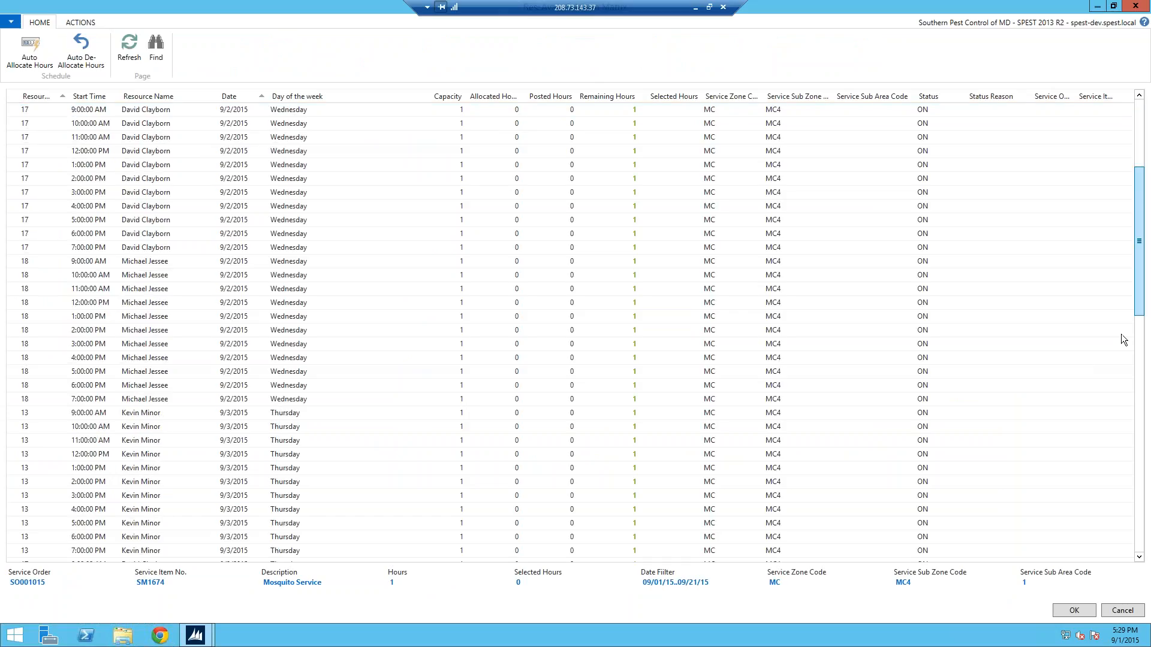
click(21, 264)
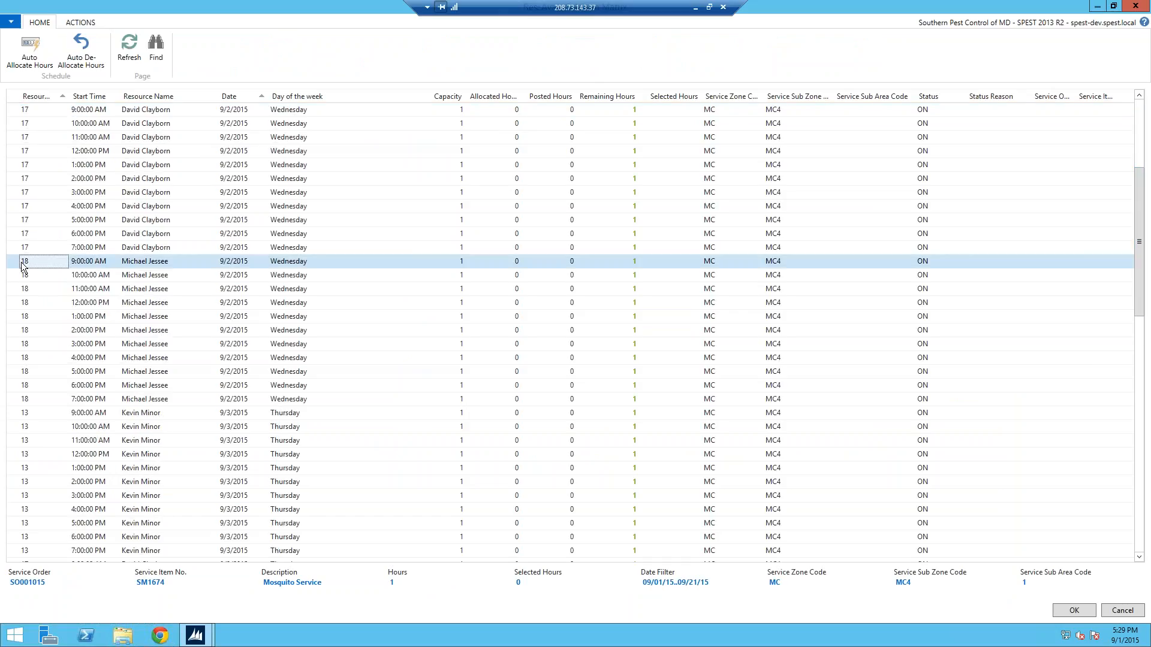
click(30, 55)
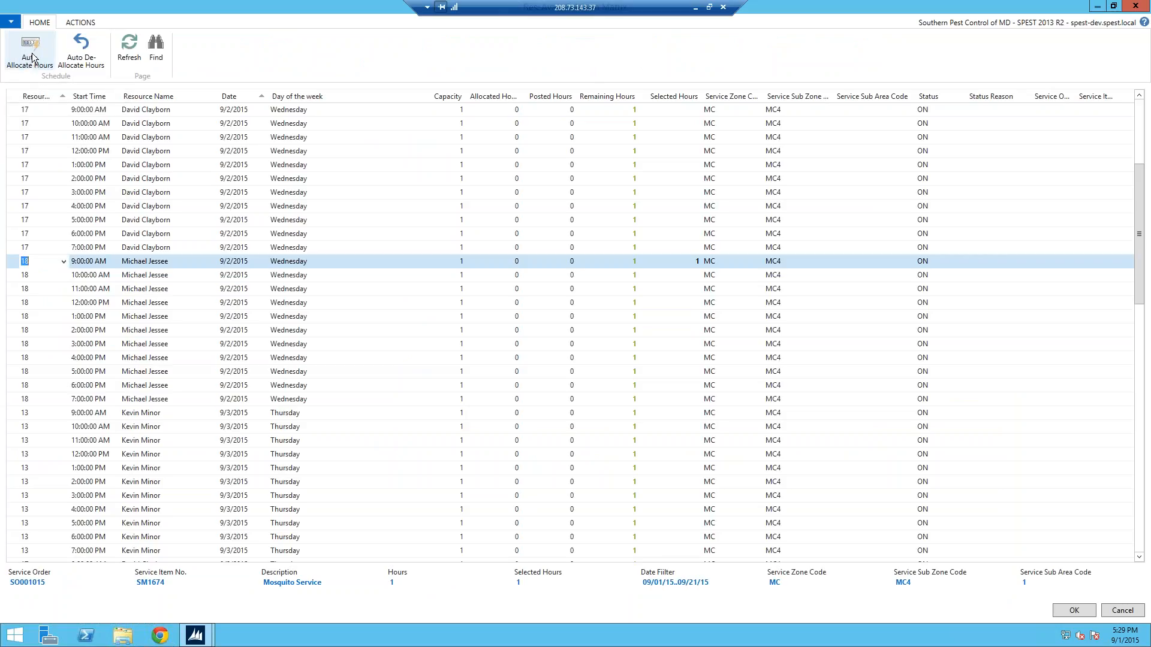
click(1074, 610)
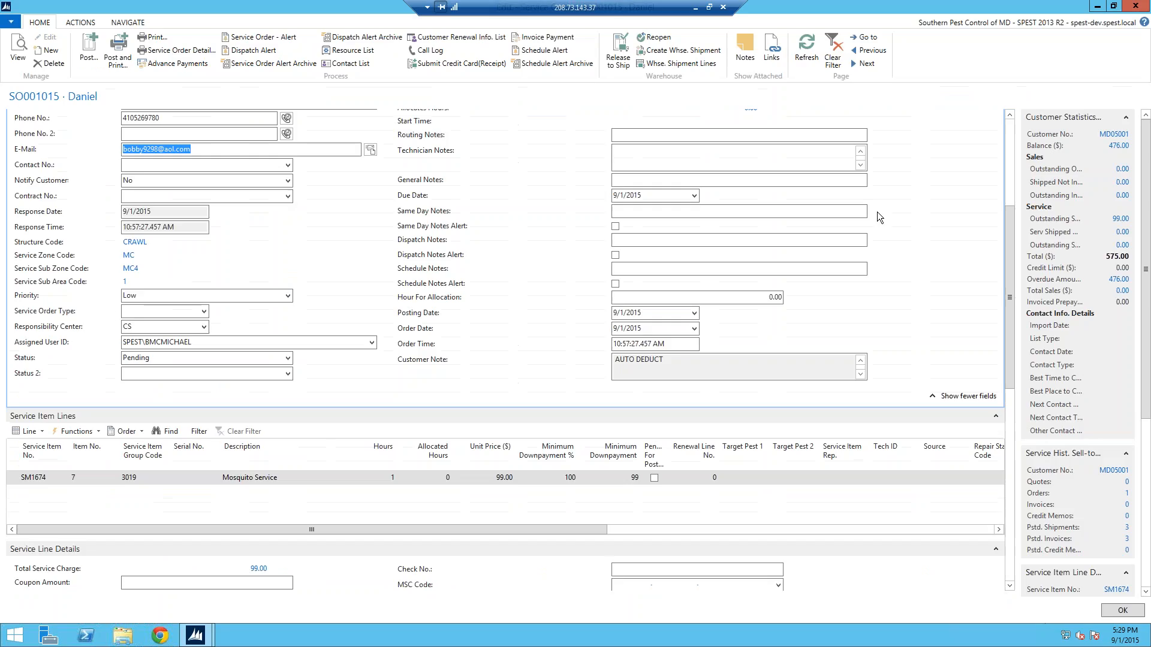
click(807, 51)
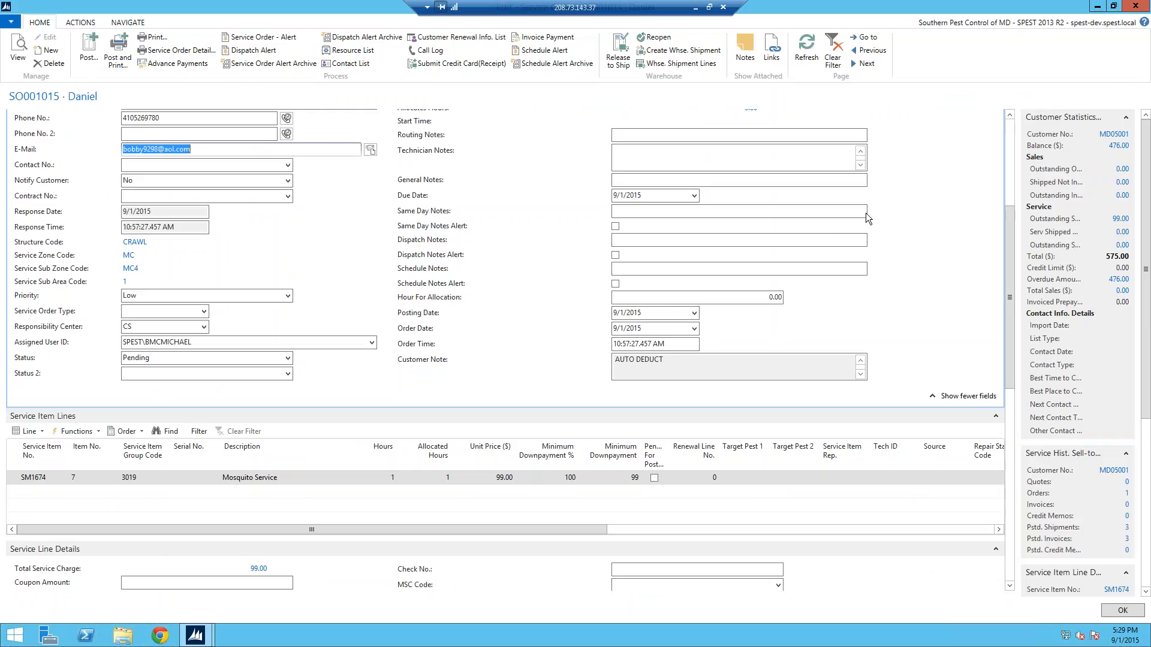
scroll(1017, 223, up, 5)
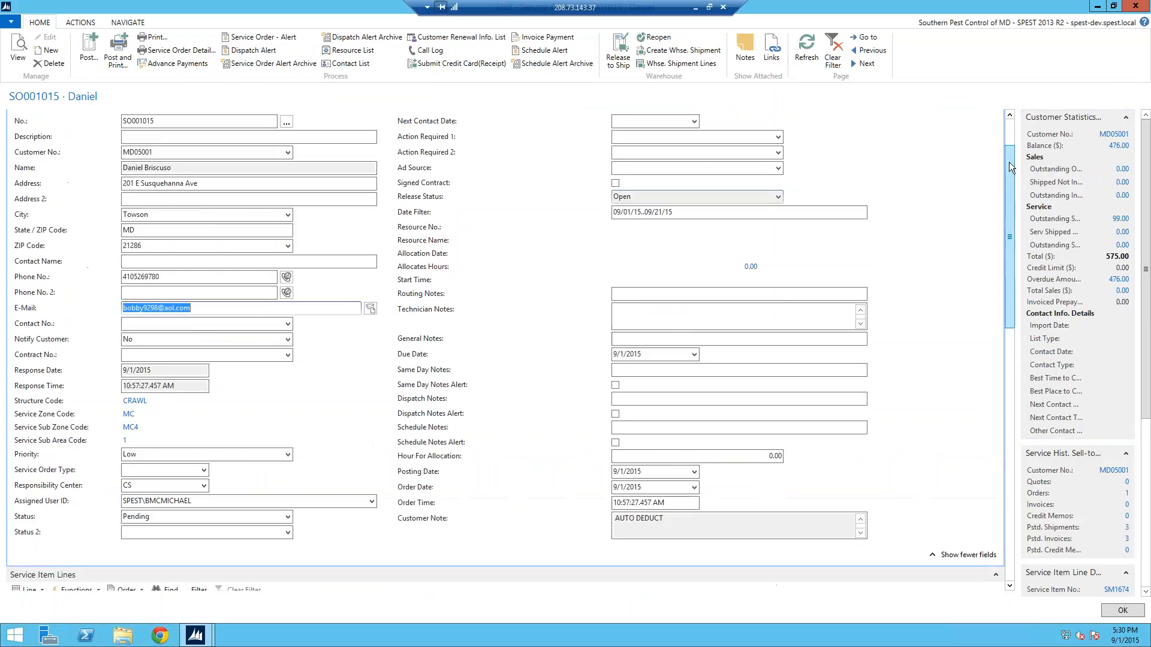
click(807, 58)
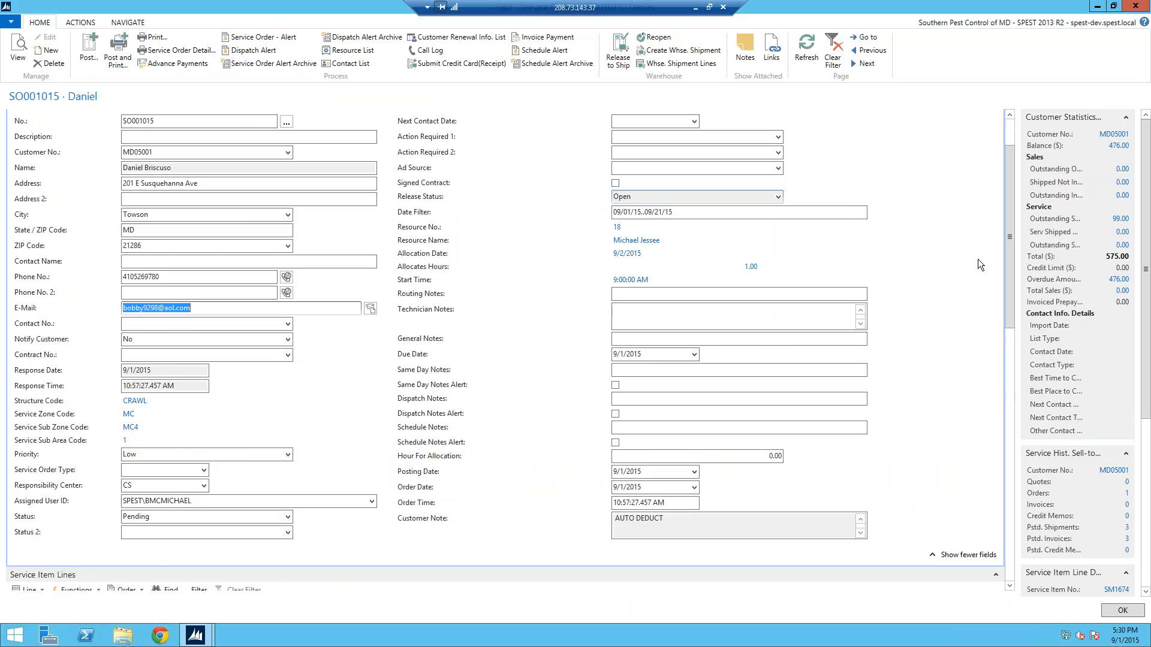
Switch to AOL Mail, check the new mail, and open the latest Resource Allocation Alert message for resource 18
click(695, 7)
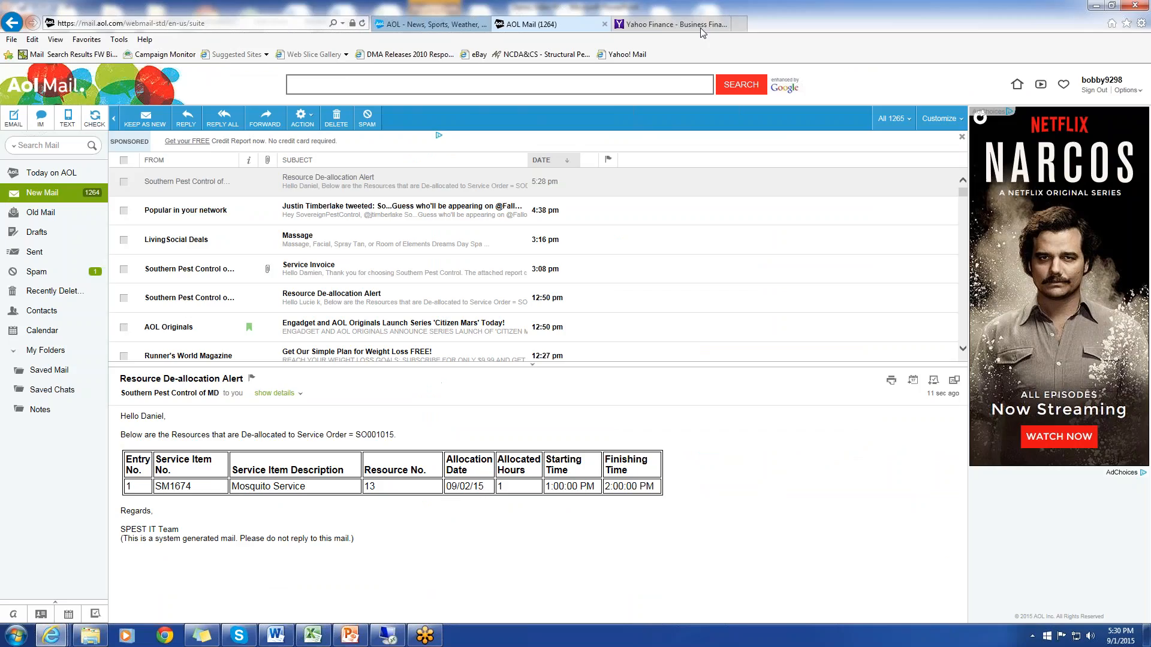
click(42, 192)
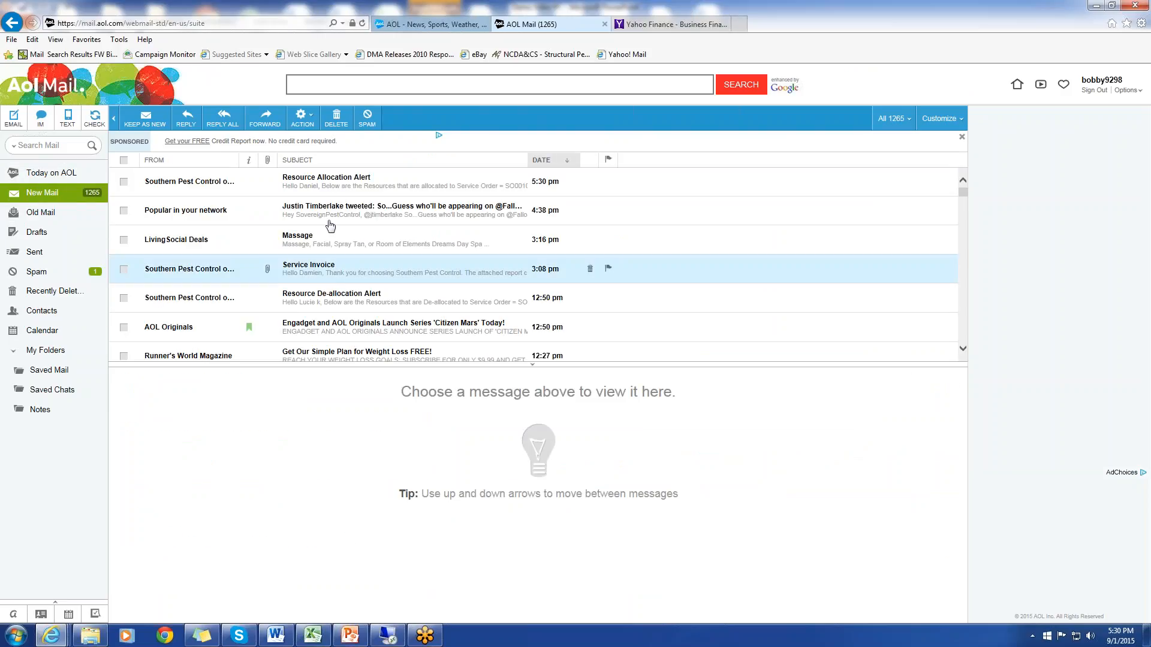
click(352, 187)
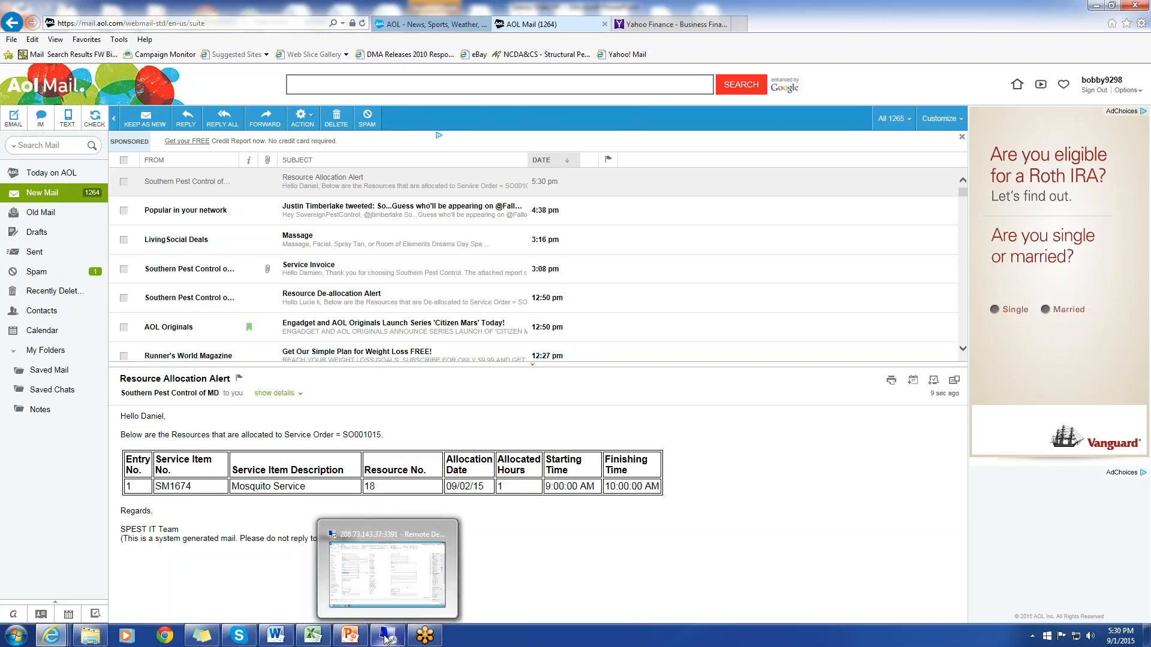
Return to the remote desktop session and choose TAURUS as the chemical on the service order's first Application line
click(415, 597)
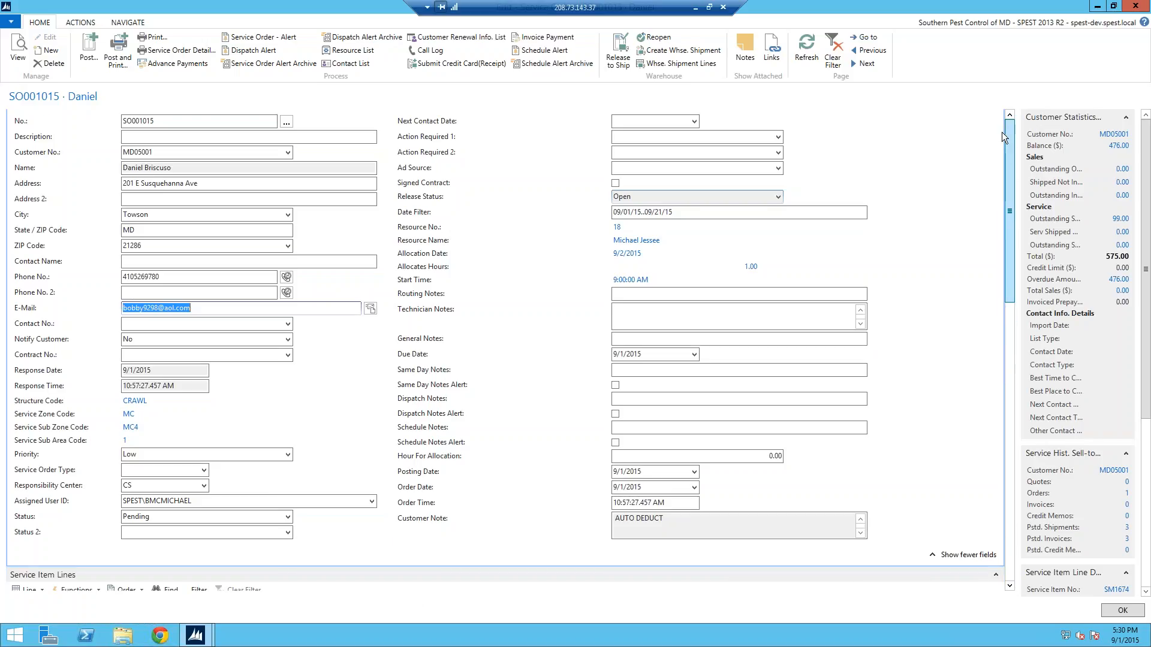
scroll(1001, 141, up, 3)
drag(1009, 163, 1001, 283)
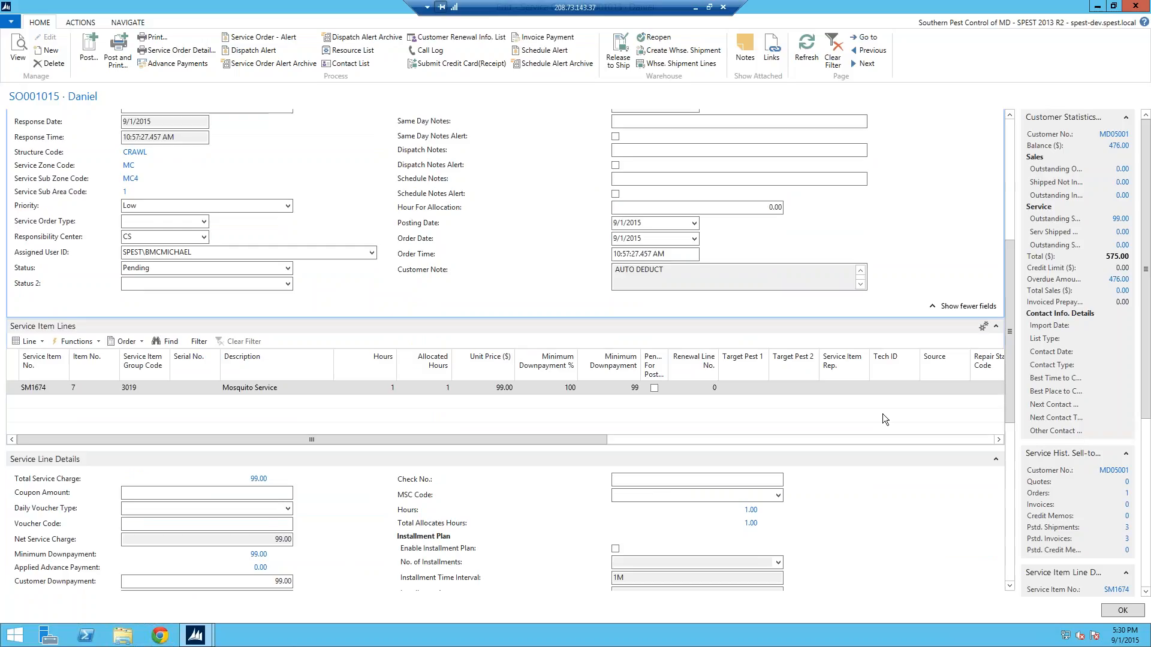
scroll(1002, 439, down, 3)
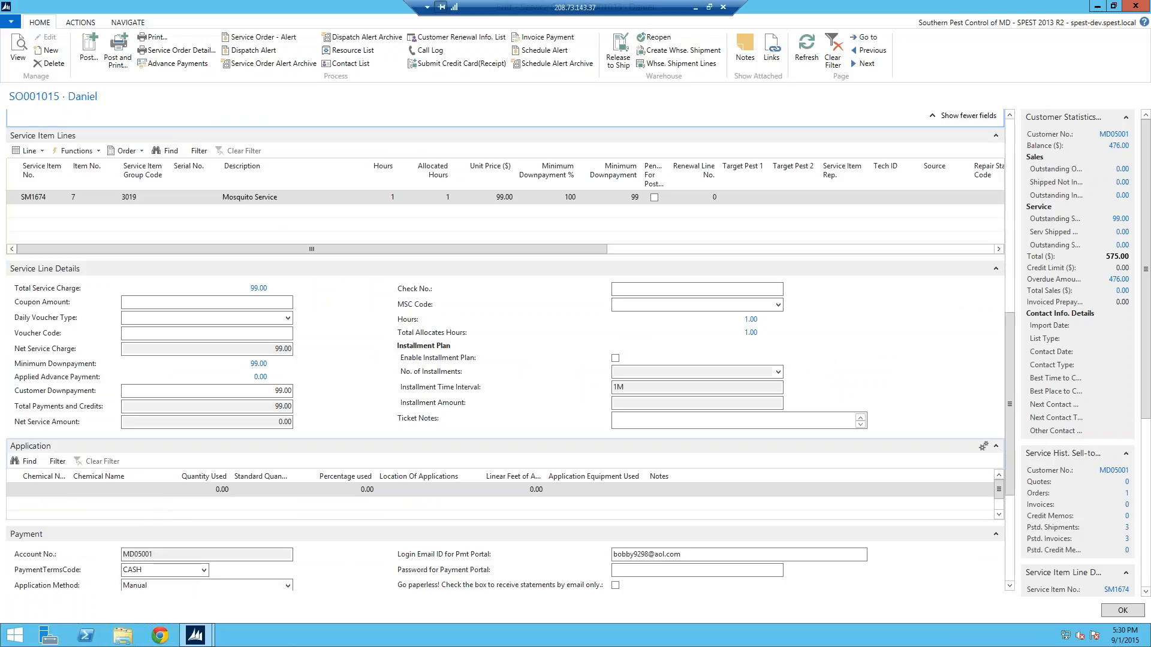
click(76, 498)
click(63, 490)
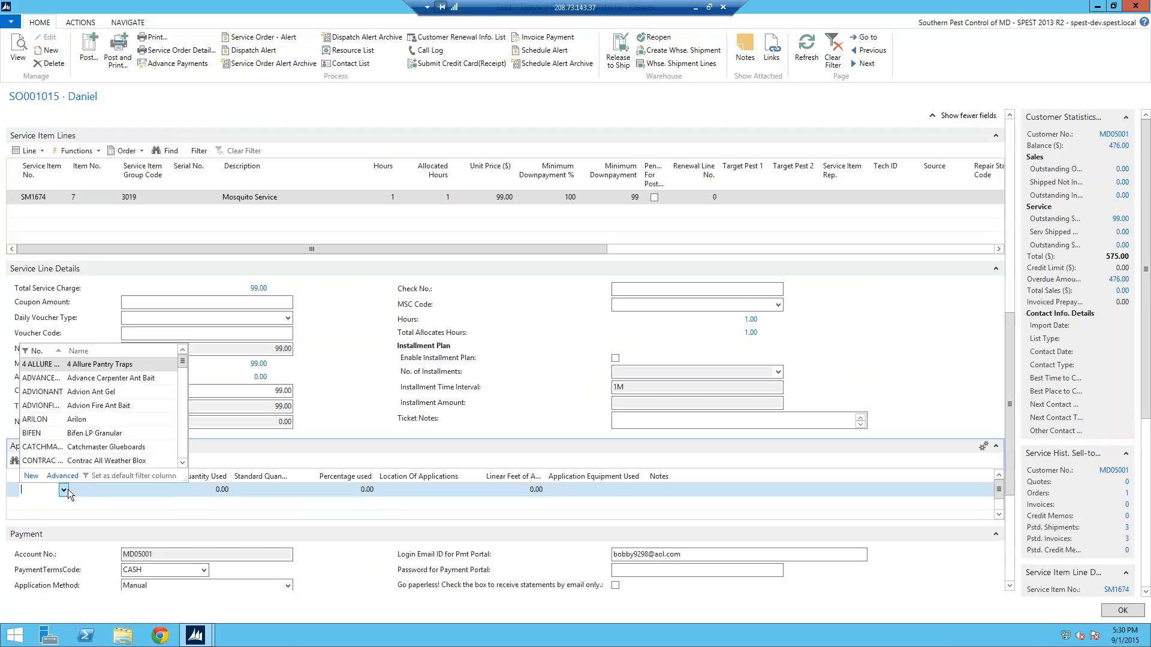
drag(184, 368, 184, 447)
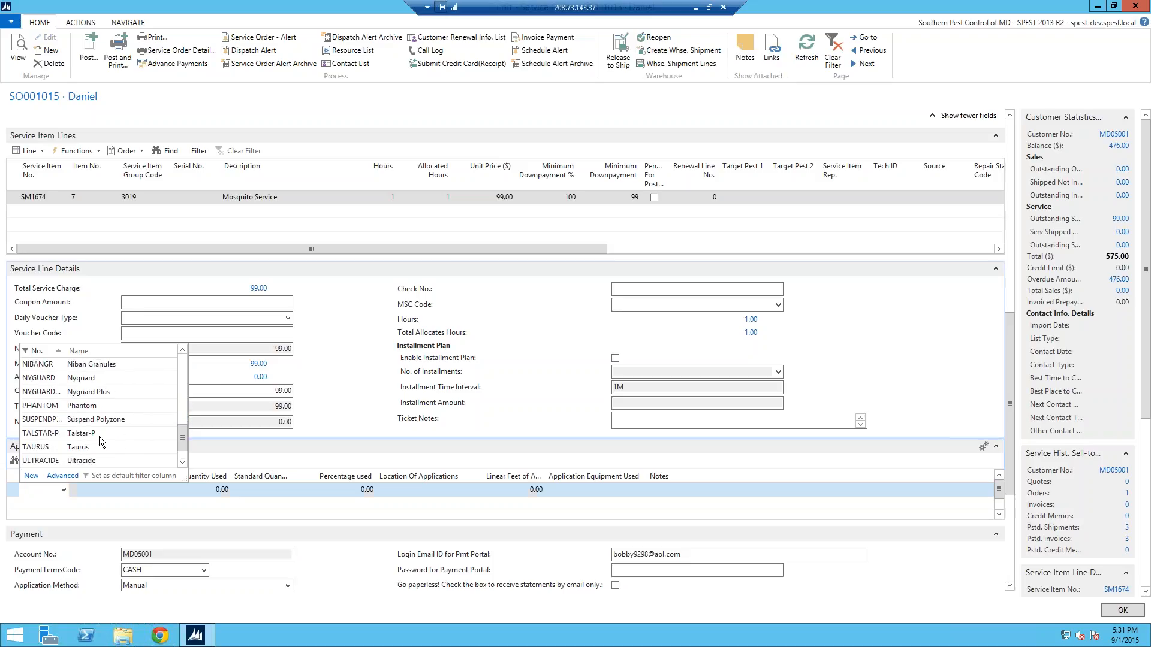
click(72, 448)
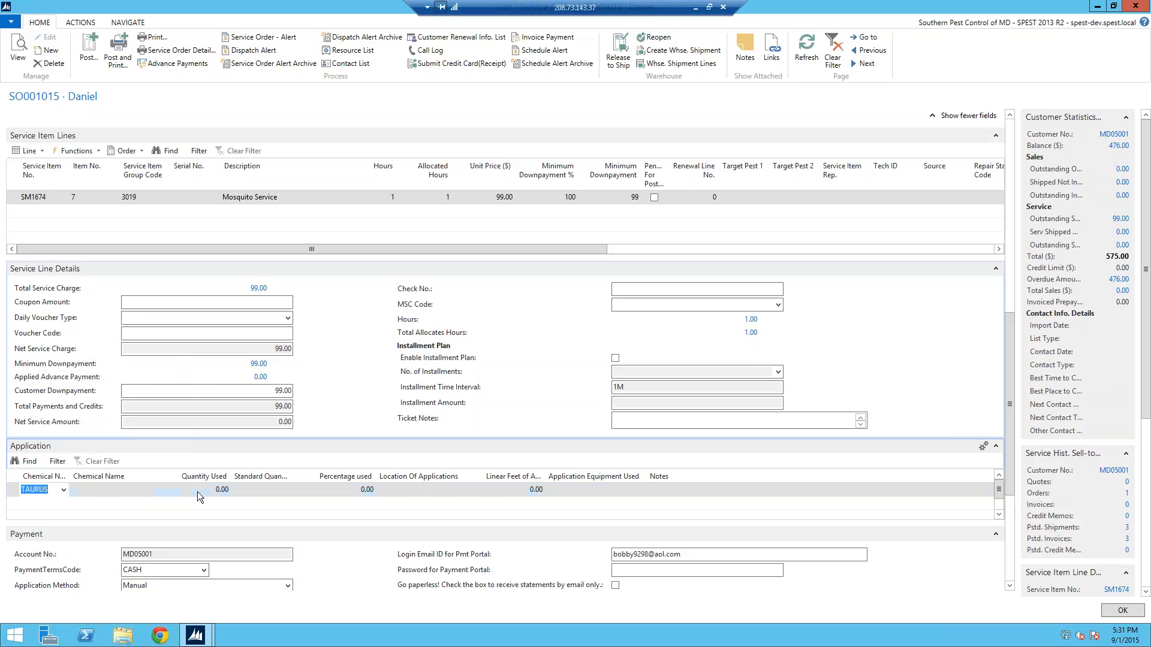
Set the TAURUS line's quantity used to 5, its location of application to YARD, and its linear feet to 200
click(216, 489)
double_click(216, 490)
text(5)
key(Tab)
key(Tab)
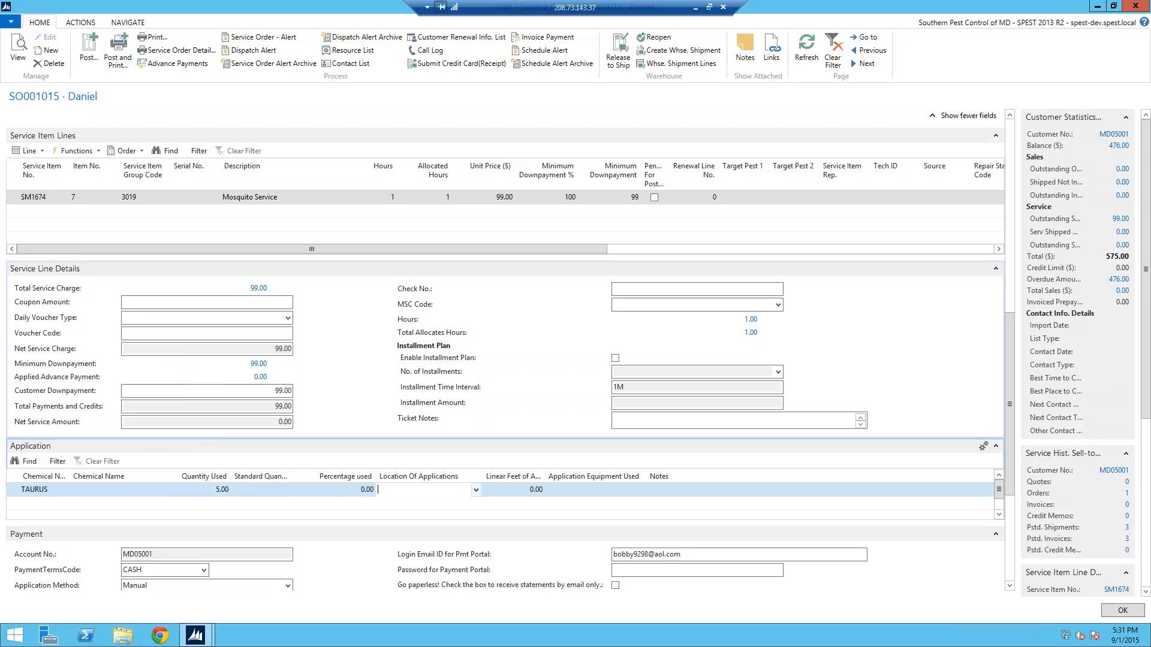
click(476, 490)
click(410, 447)
key(Tab)
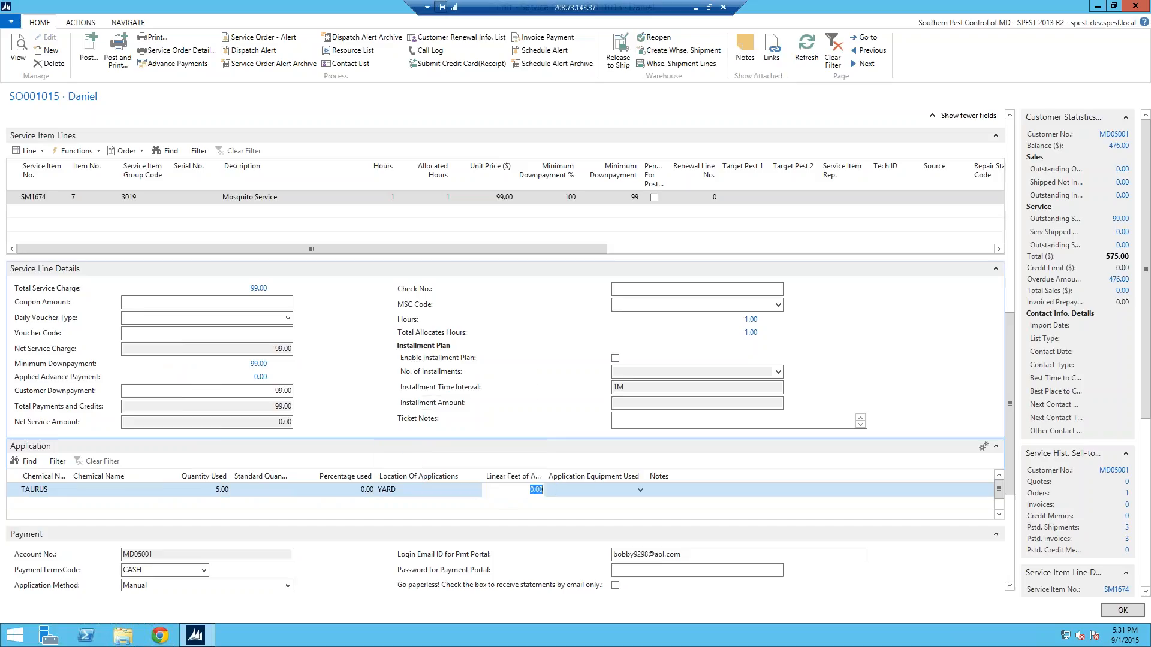
text(20)
key(Tab)
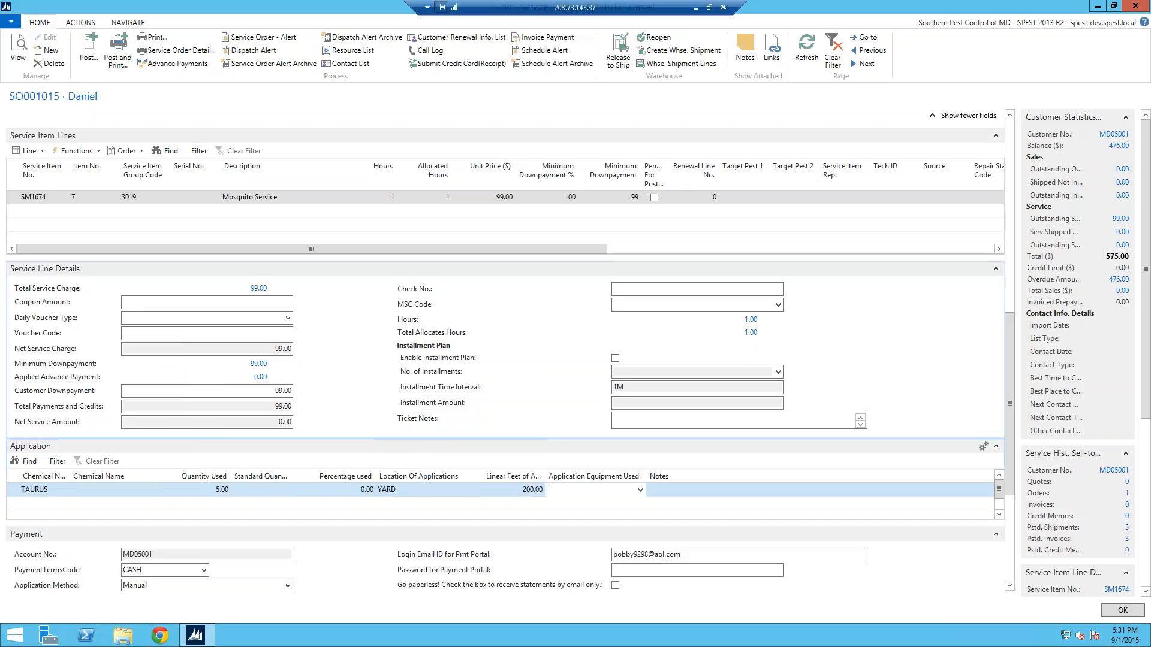
Choose BLOWER as the TAURUS line's application equipment and enter the note "Square footage"
click(639, 490)
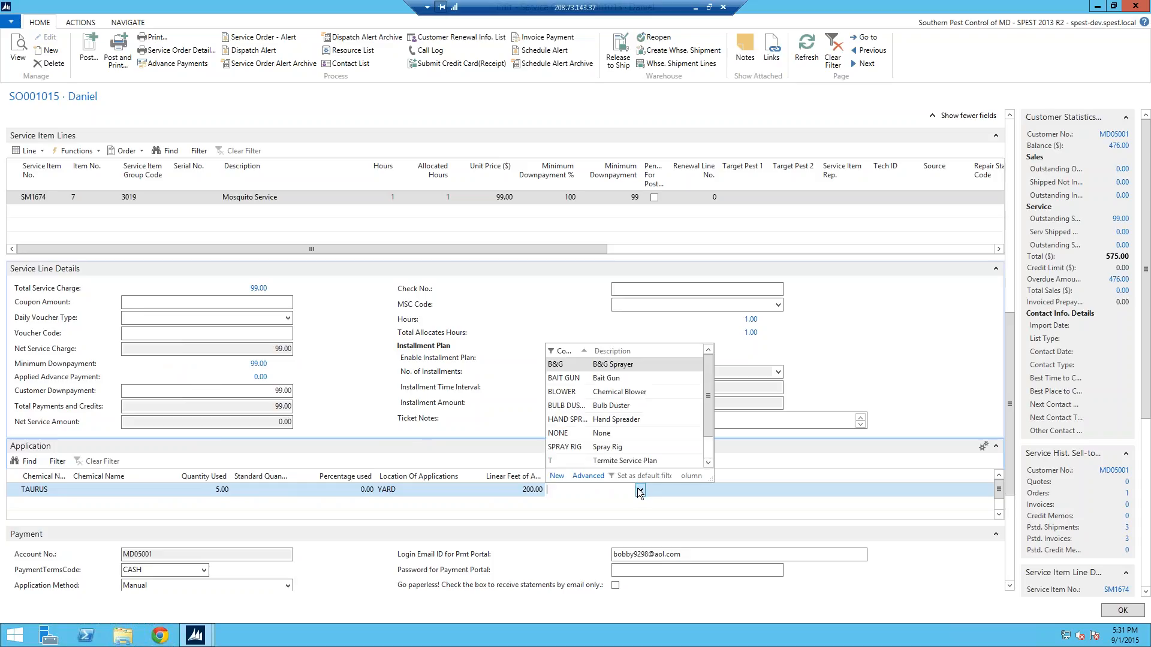
click(611, 392)
key(Tab)
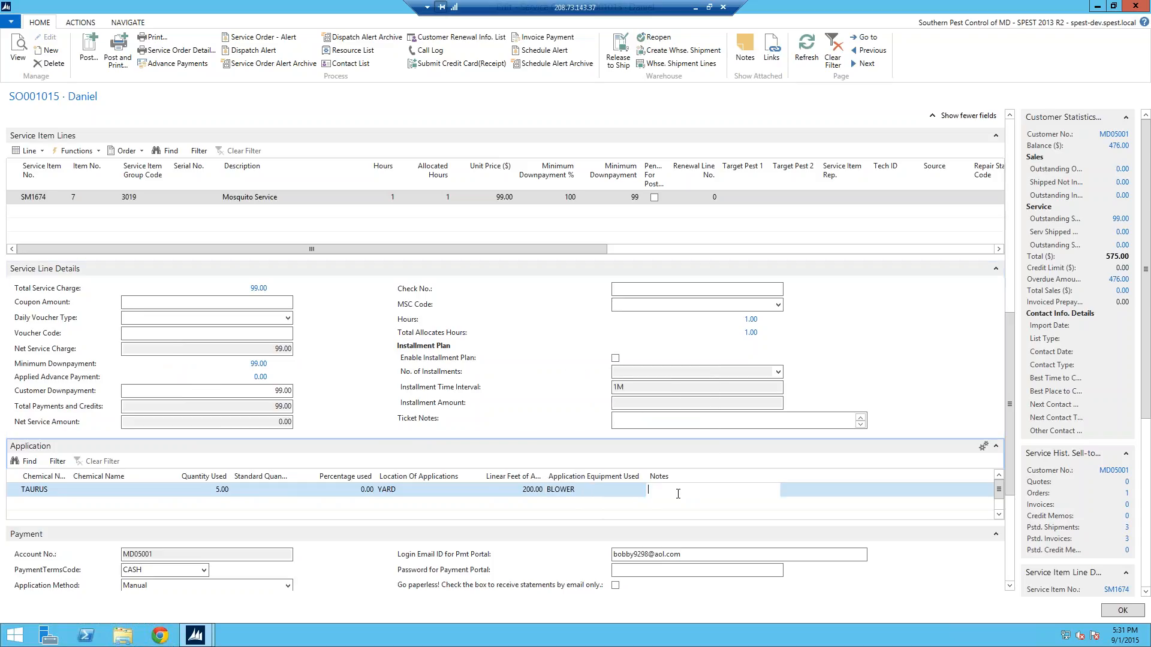
text(Squs)
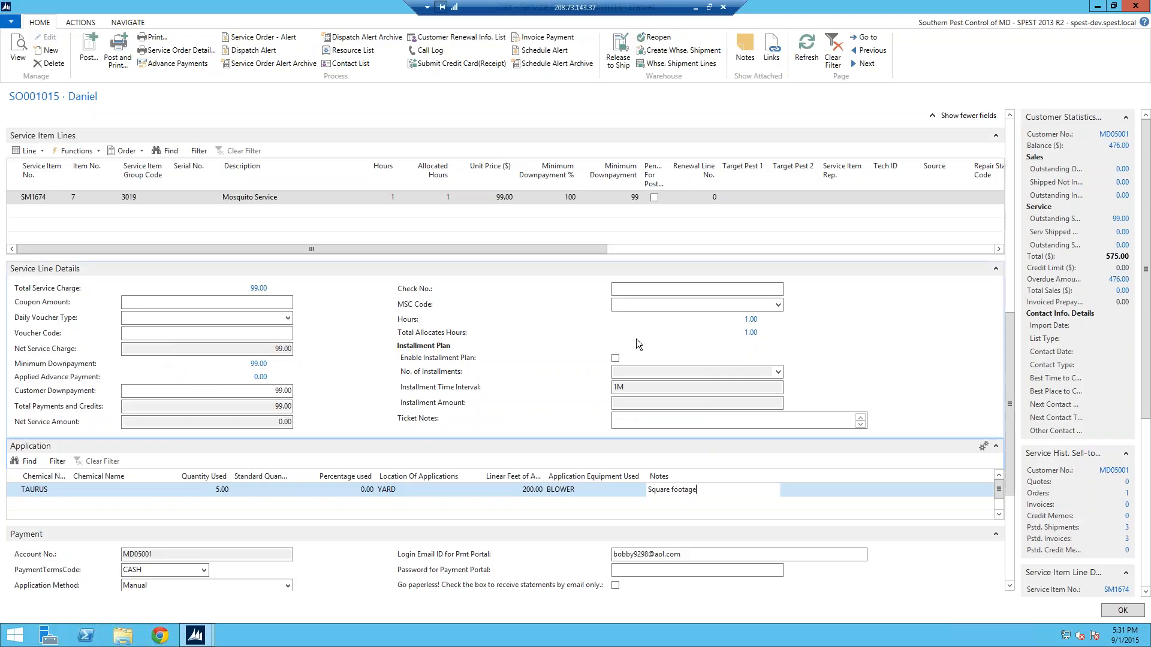
Enter check number 400 and choose MSC code 06 in the service line details
click(738, 289)
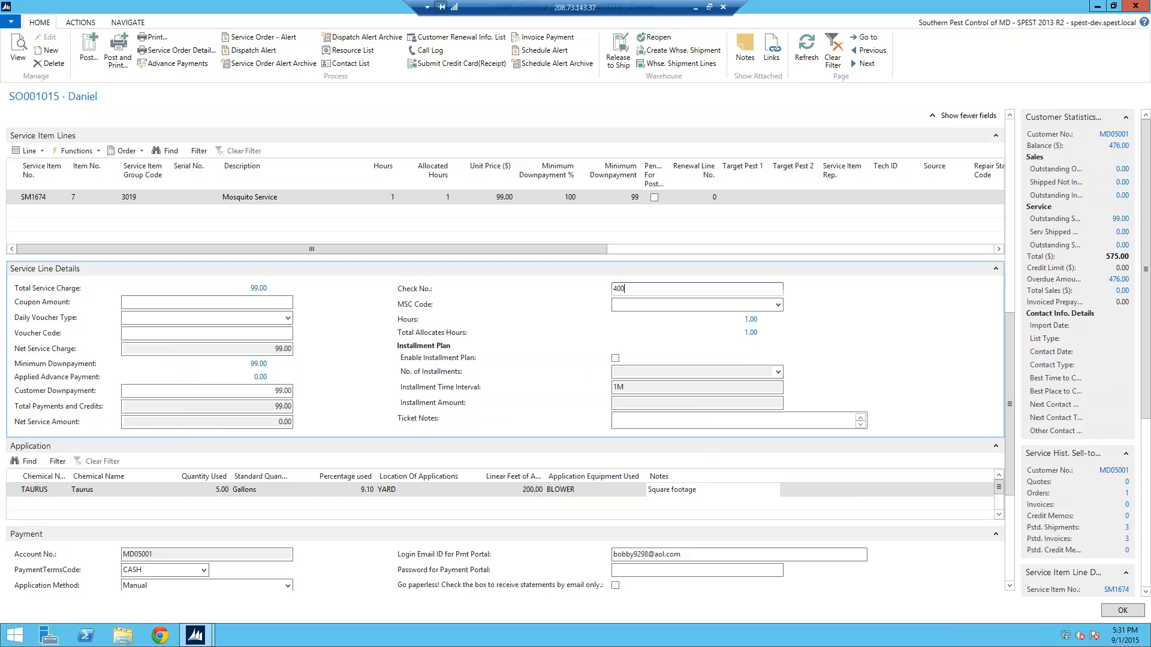
click(777, 306)
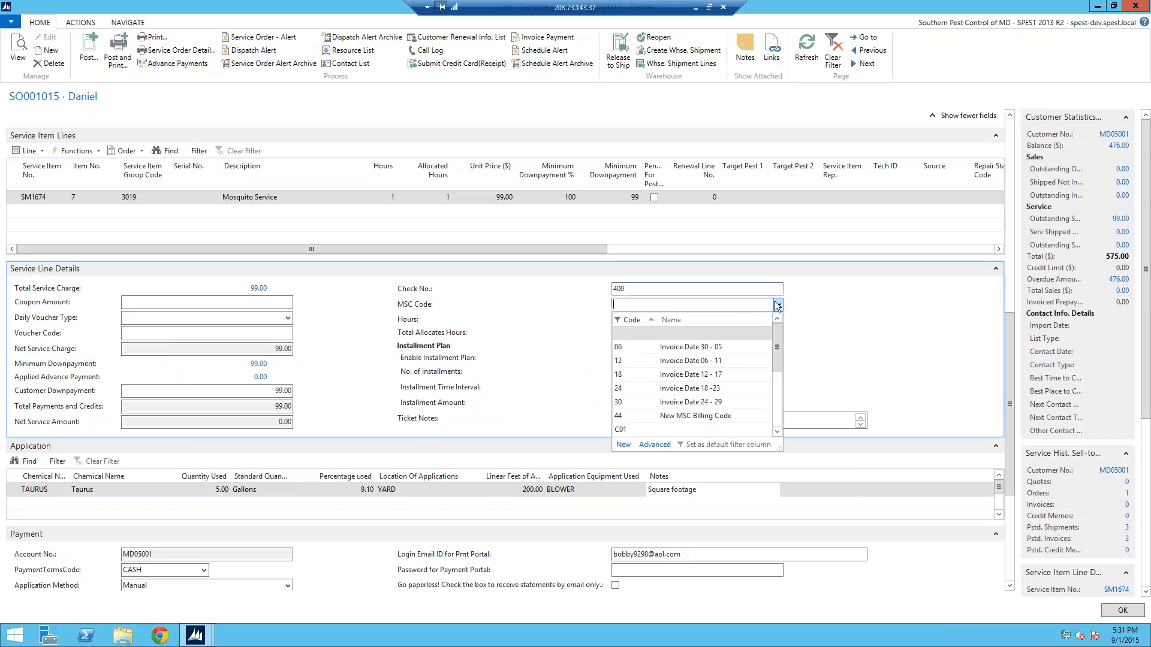
click(627, 361)
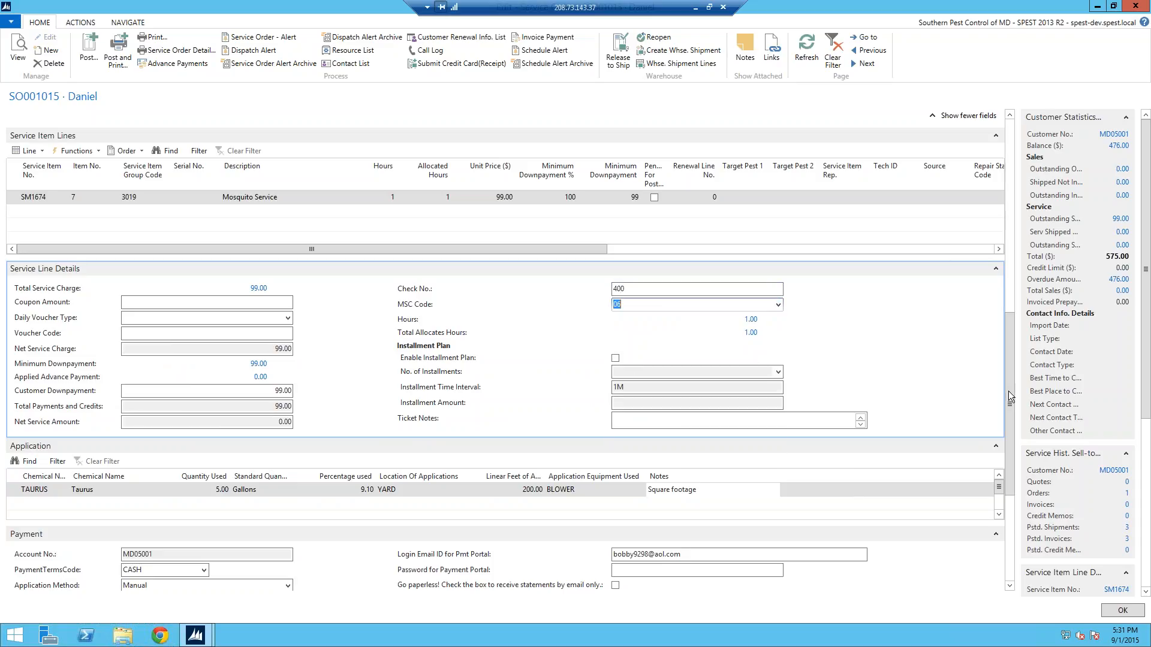
scroll(1013, 373, up, 2)
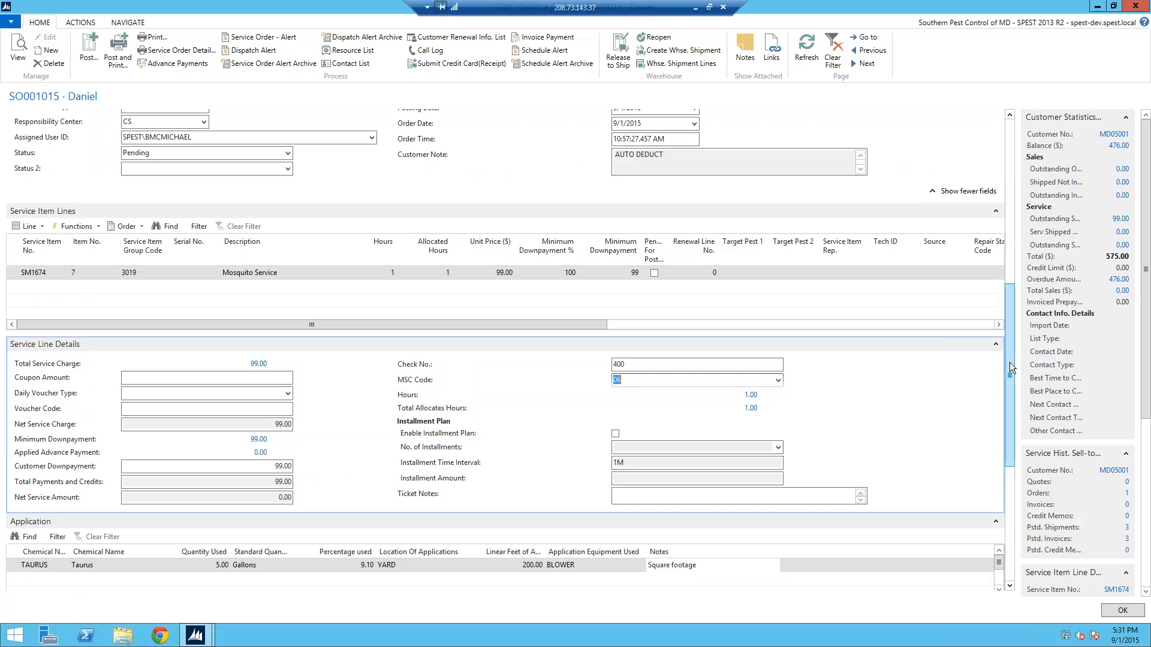
scroll(1012, 355, up, 1)
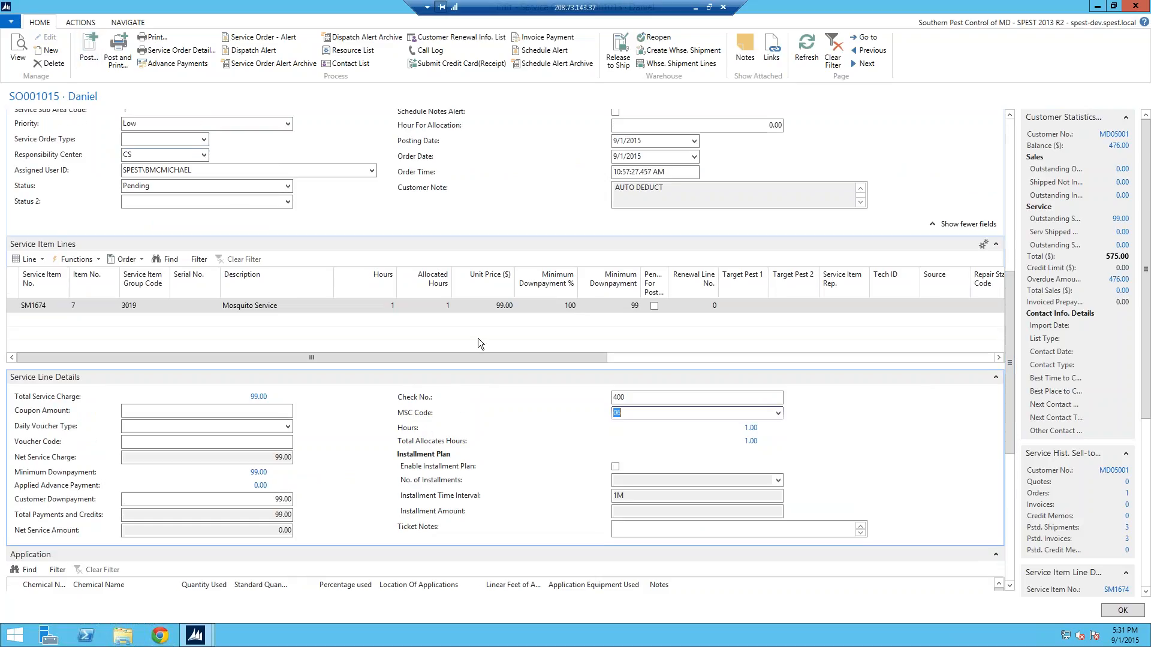
scroll(844, 315, down, 1)
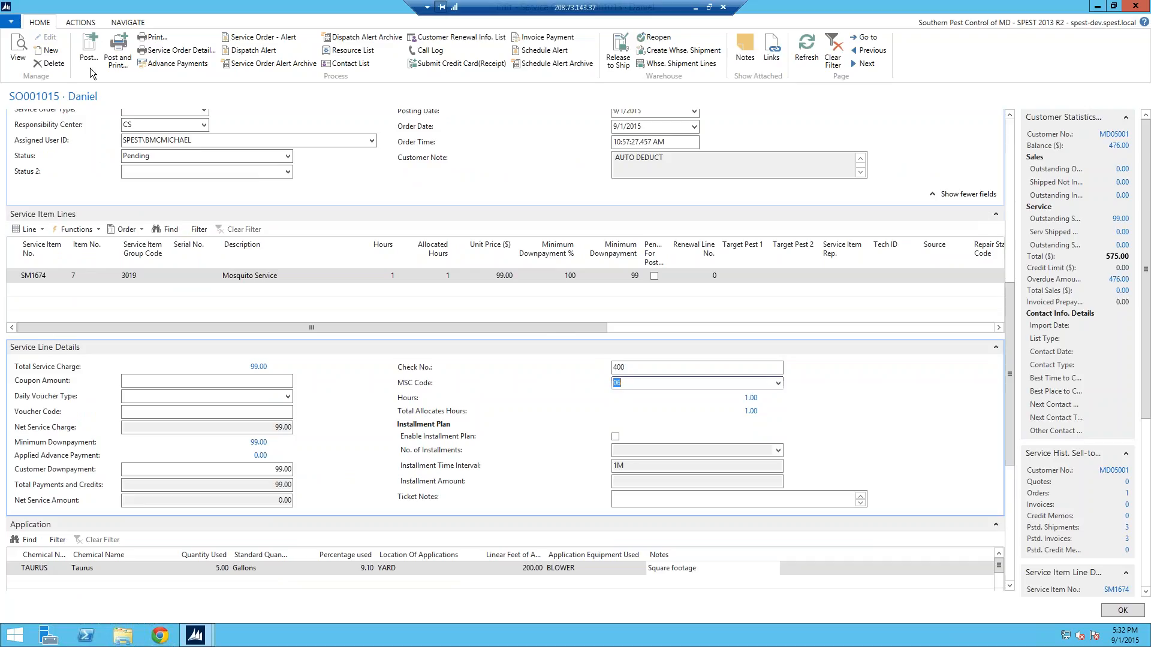
Post the service order with the Ship and Invoice option, continuing despite the Service Price Group Code
click(89, 49)
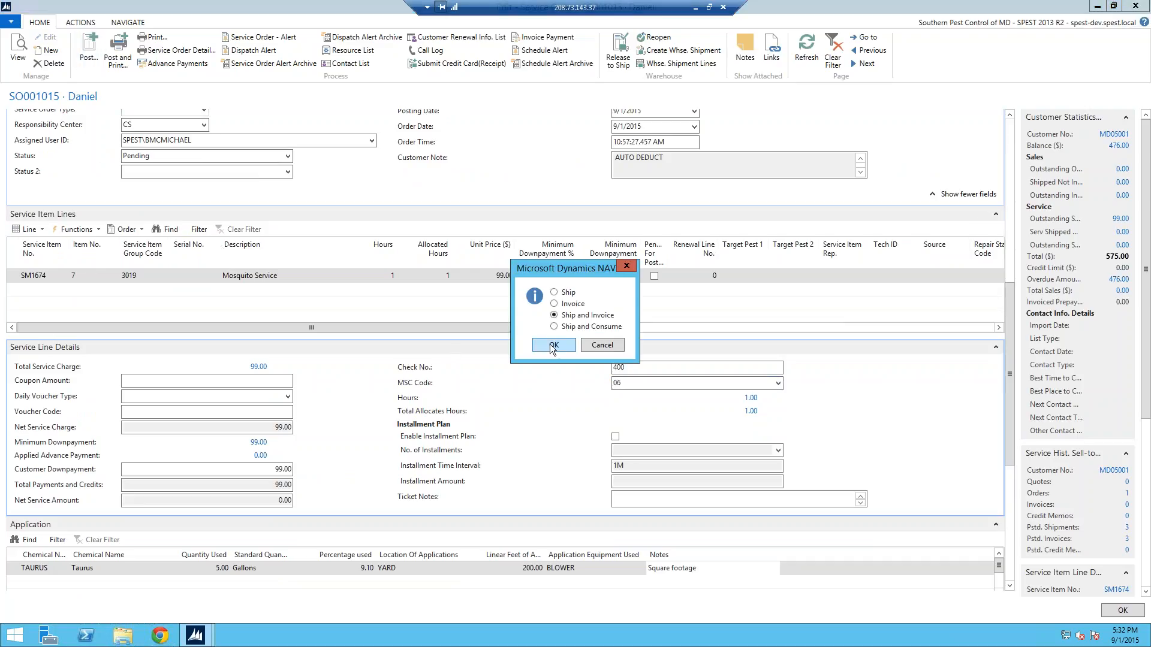
click(552, 346)
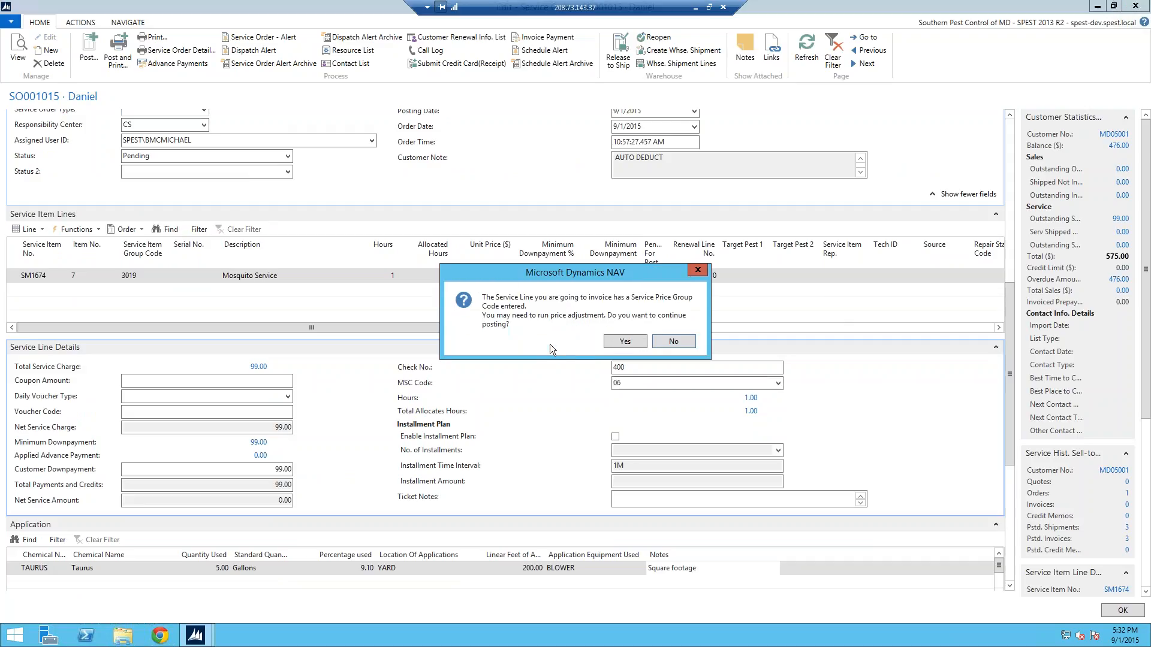
click(624, 341)
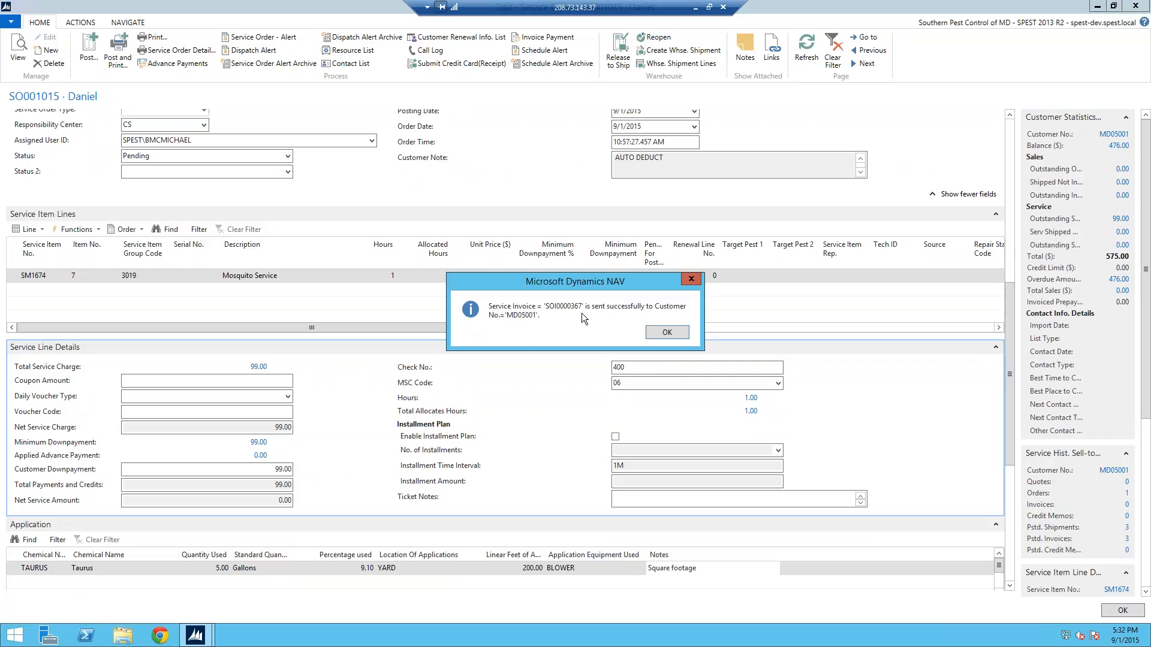
click(666, 333)
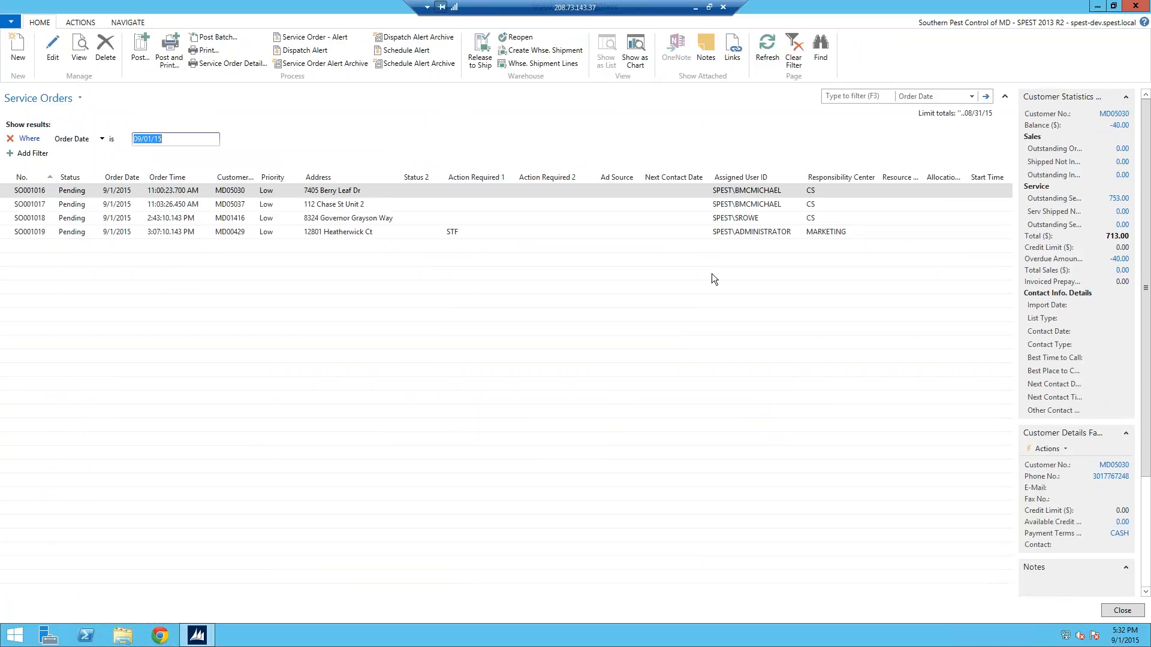
Switch to AOL Mail in the local browser, refresh the new mail, and open the newest Service Invoice e-mail
click(695, 8)
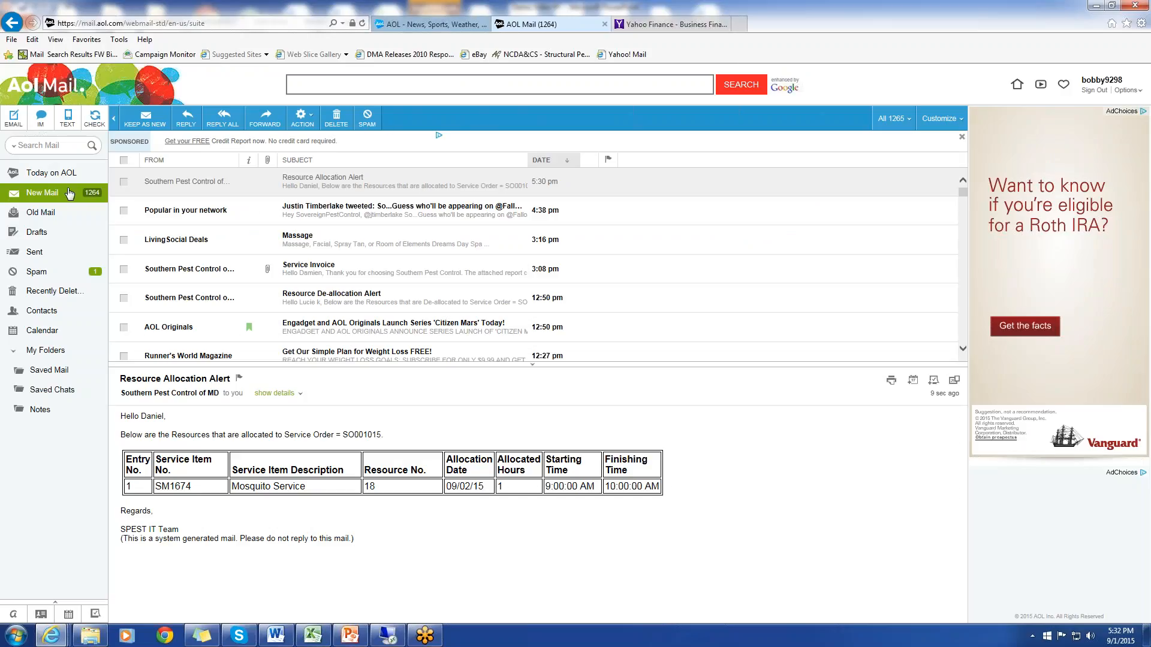
click(70, 193)
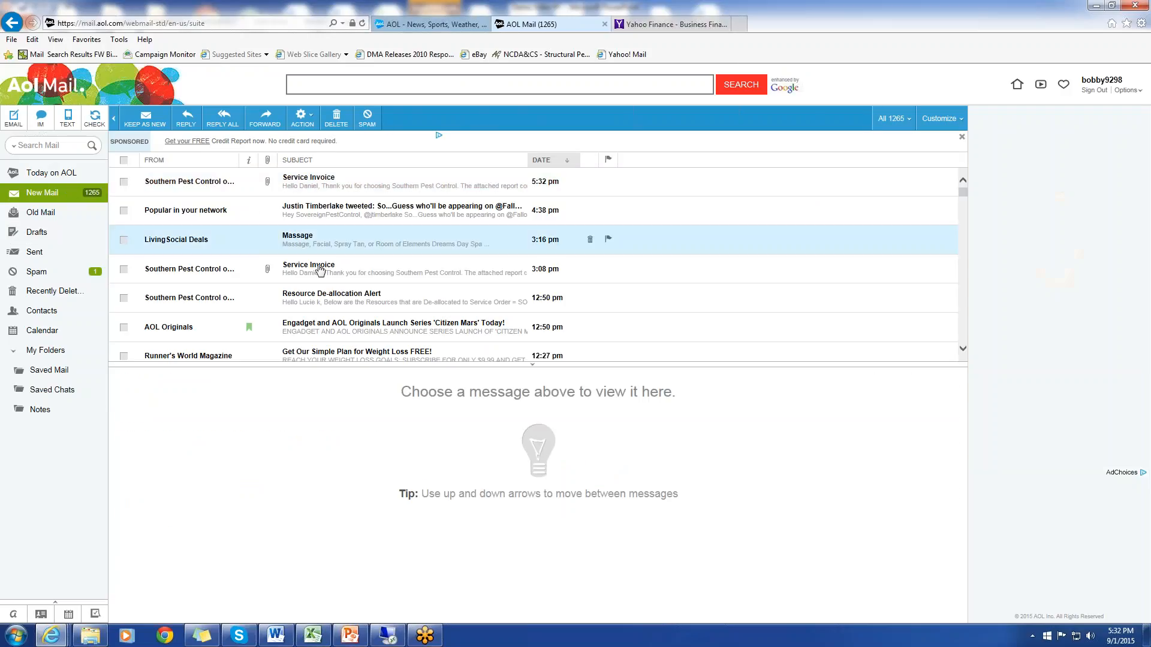
click(325, 187)
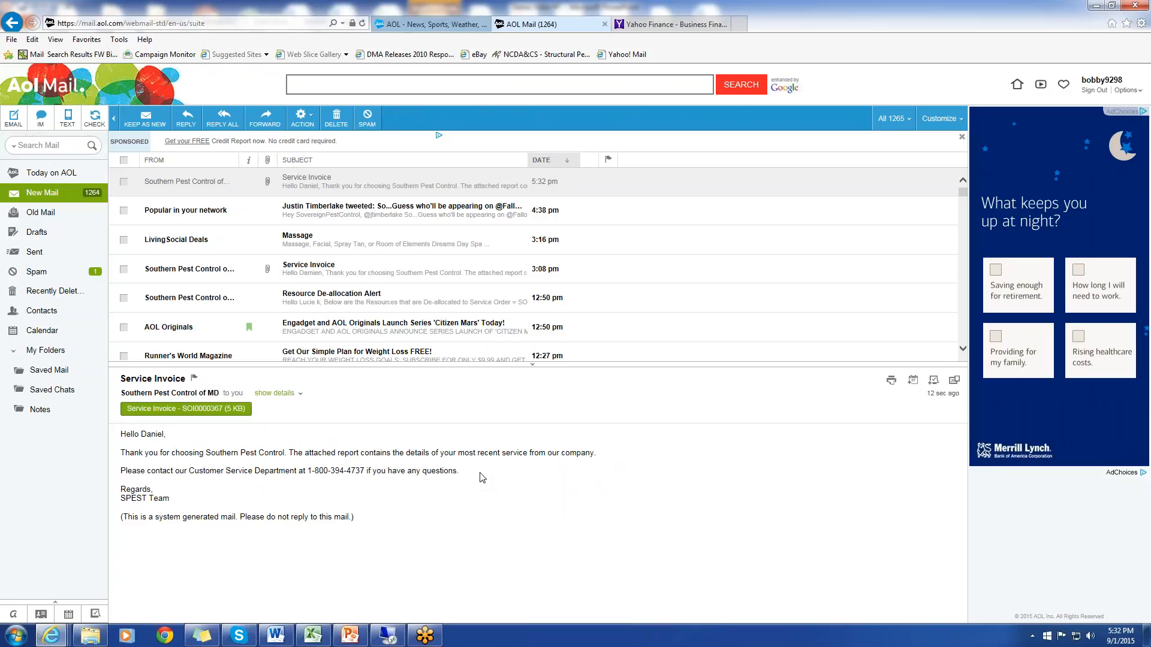
Save the Service Invoice e-mail's attachment and open the downloaded file in Adobe Reader
click(215, 410)
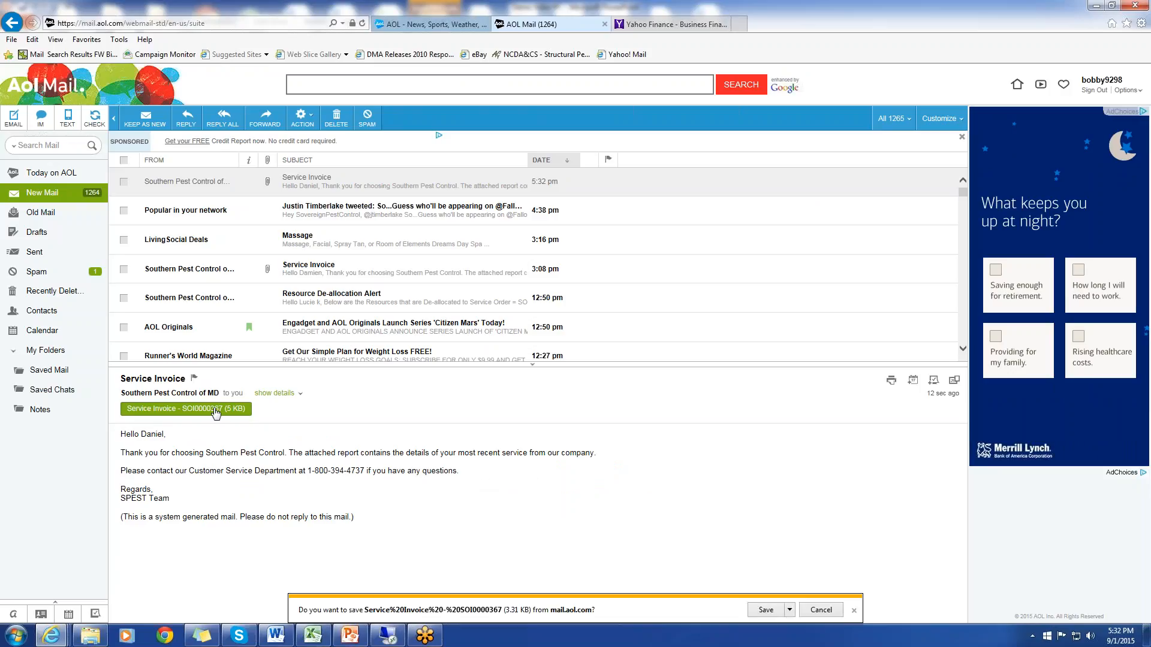
click(789, 610)
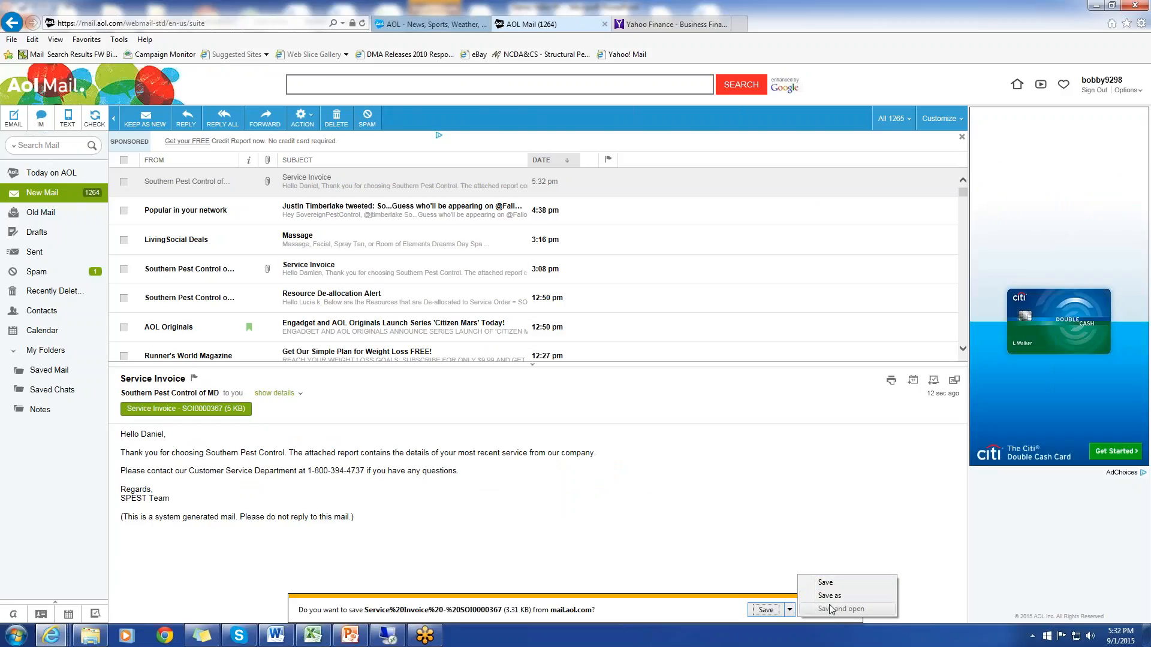
click(827, 583)
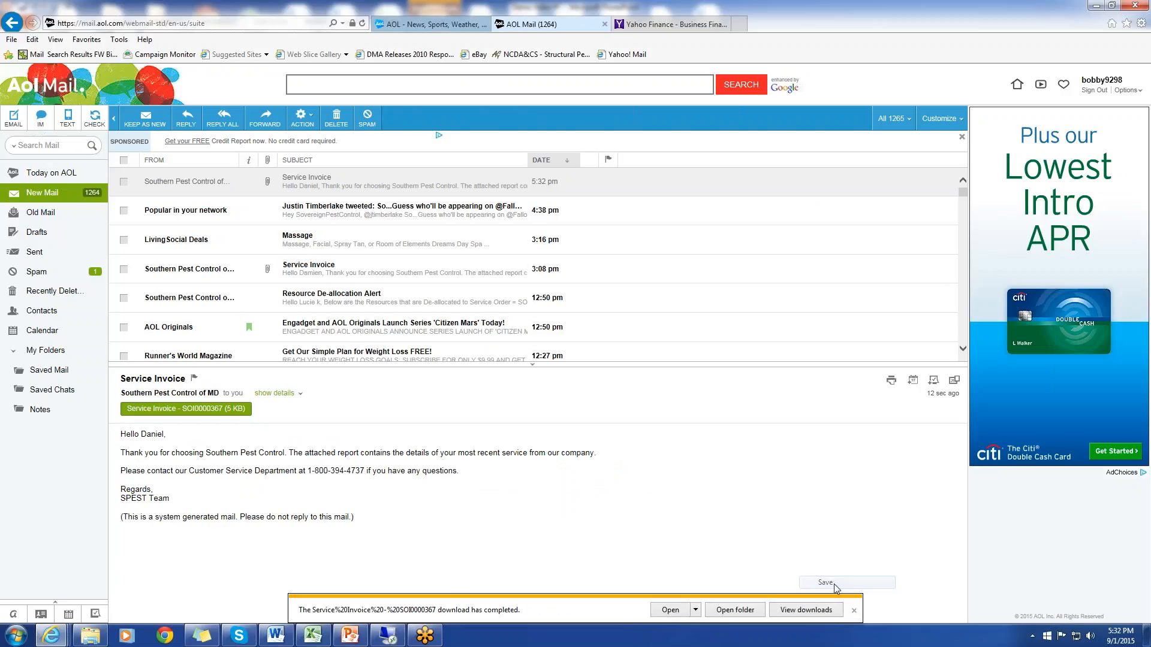
click(689, 610)
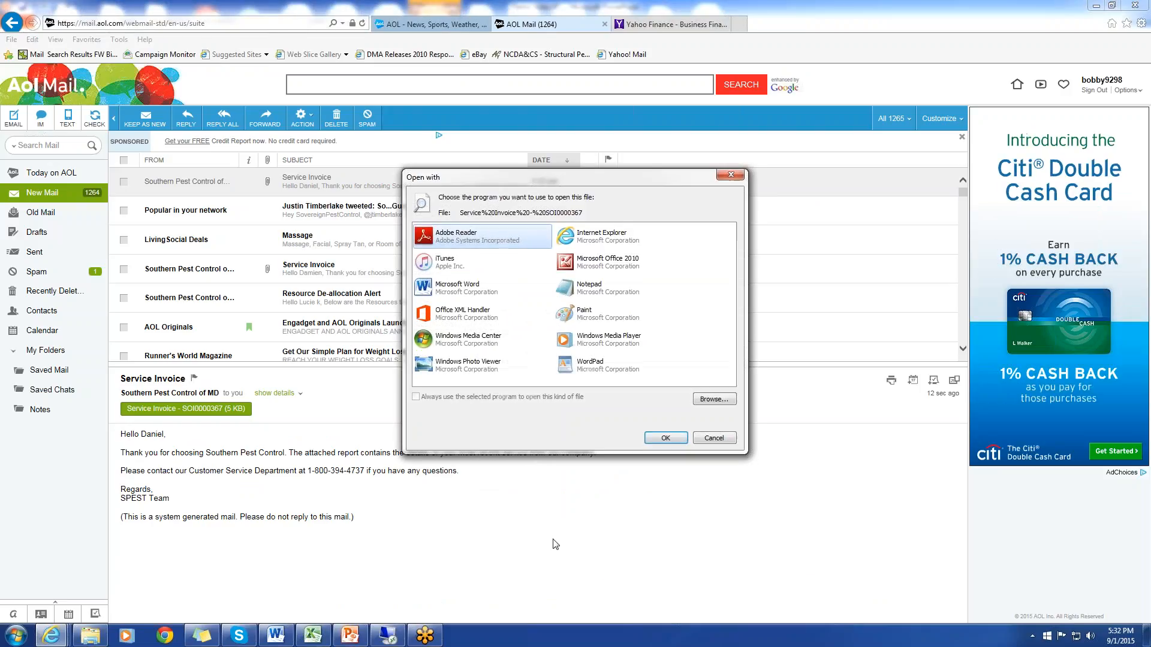
click(653, 438)
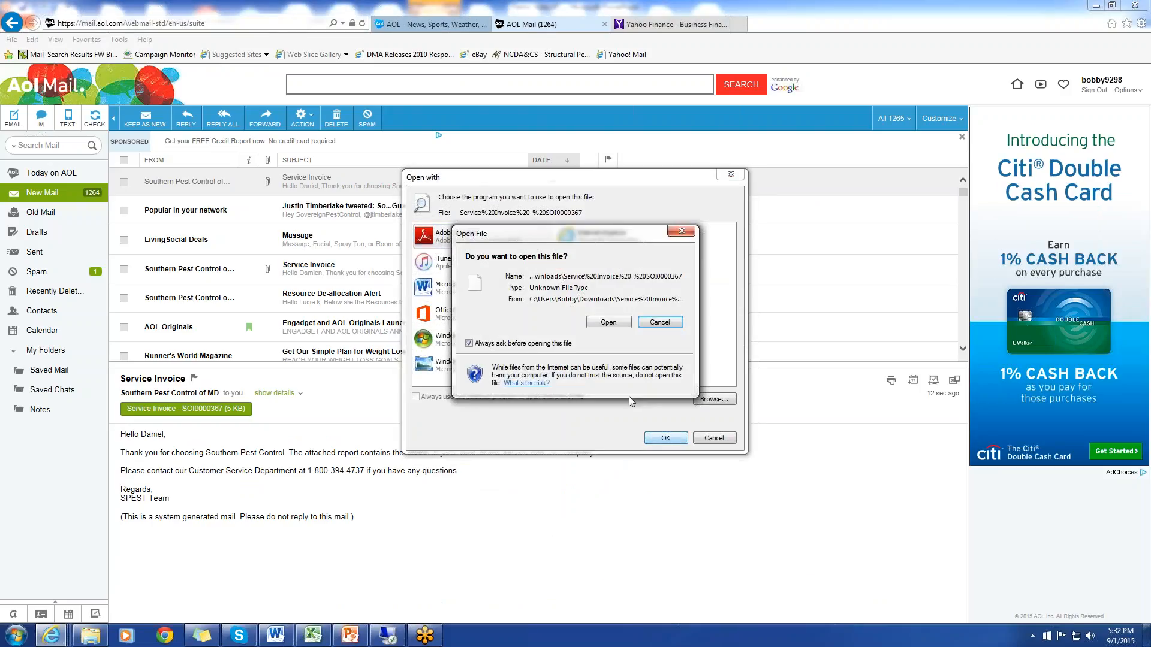
click(604, 321)
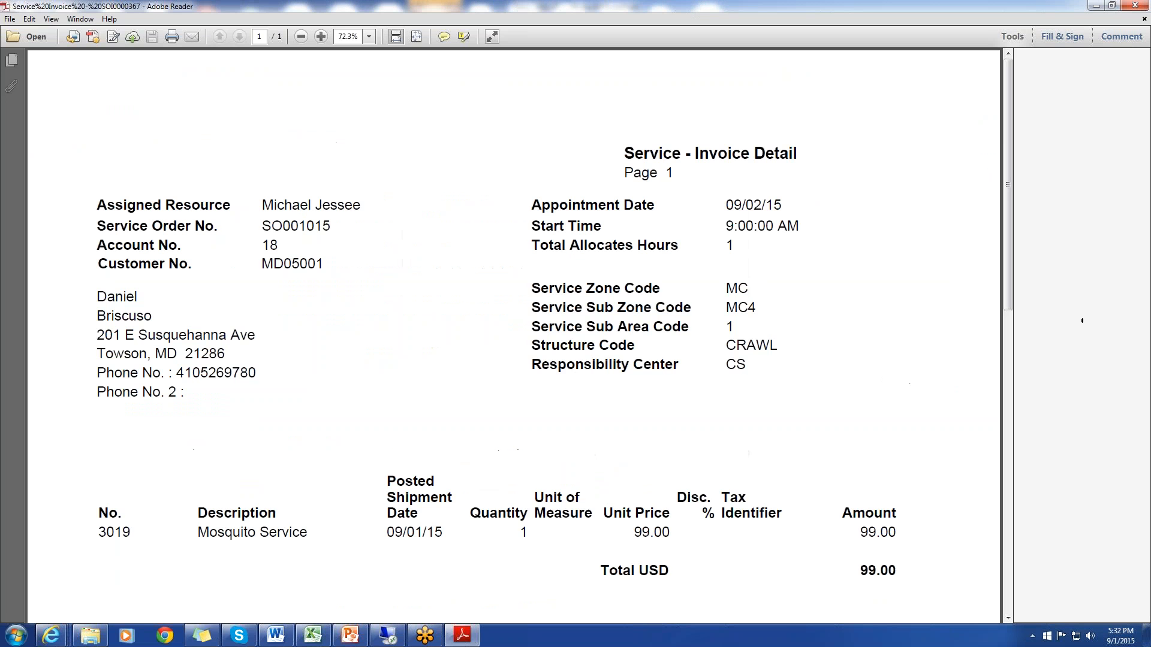
Review the invoice detail PDF from the appointment and service lines through the application lines and payment totals
drag(1009, 114, 986, 215)
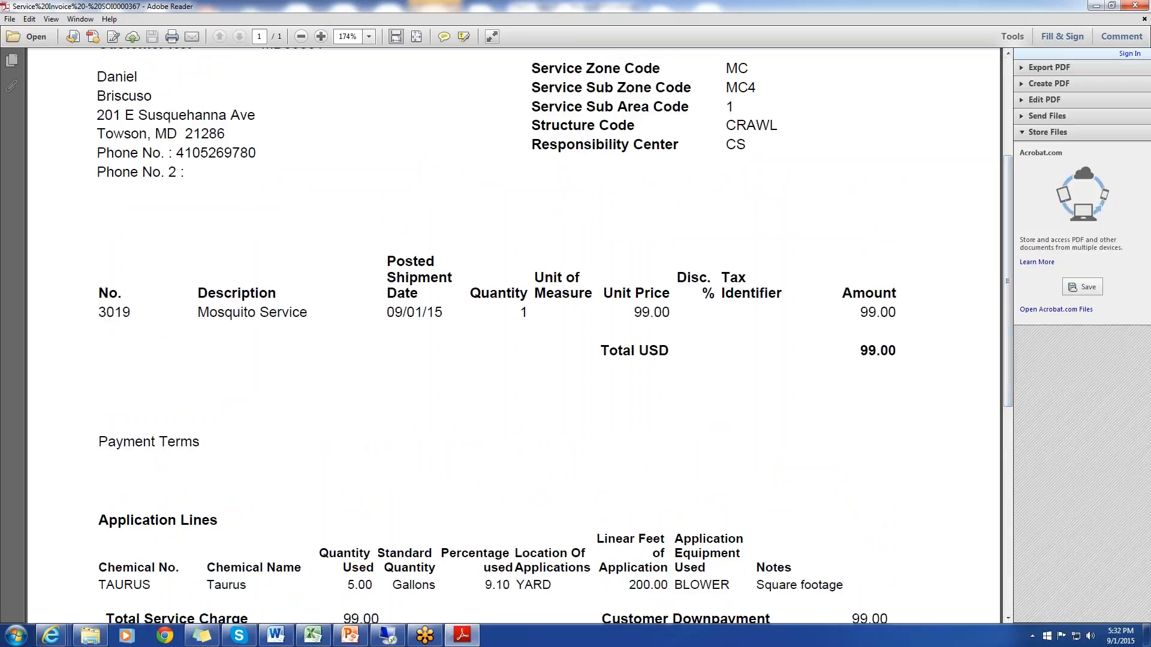
drag(1009, 170, 1008, 112)
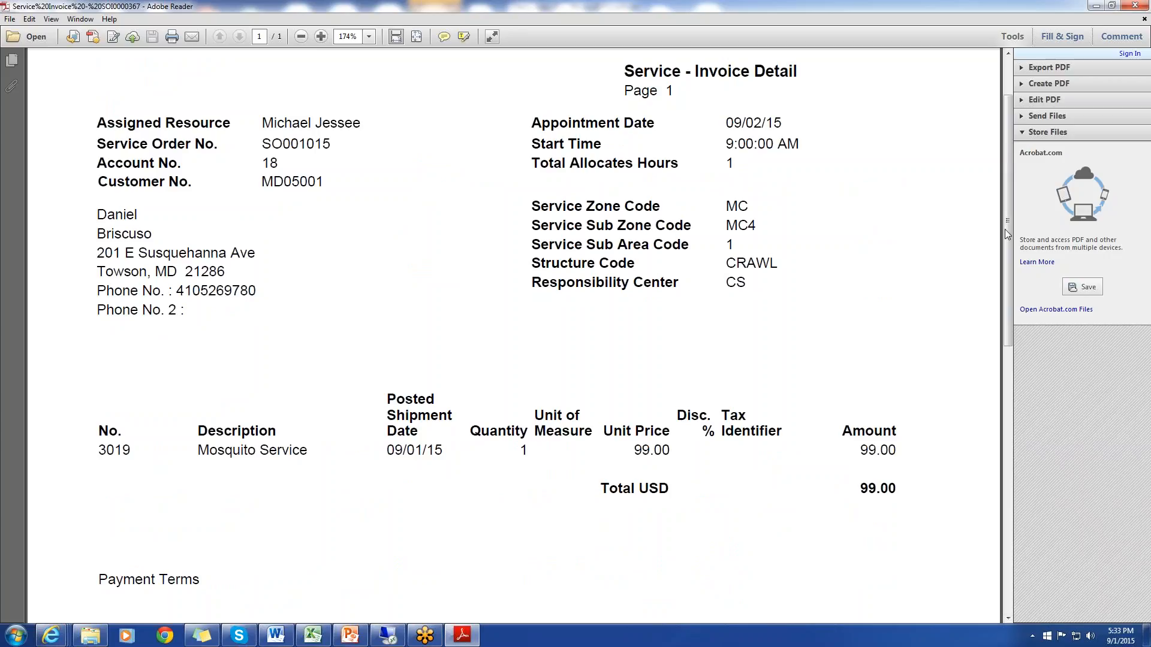
drag(1007, 236, 1007, 393)
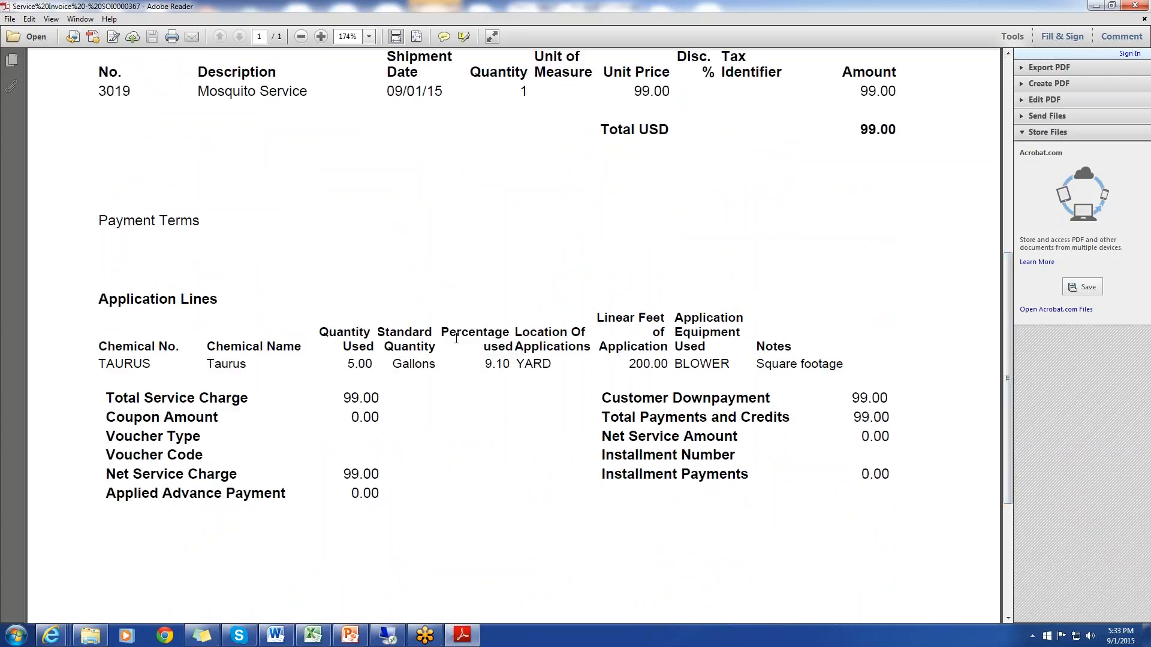
drag(1008, 436, 998, 183)
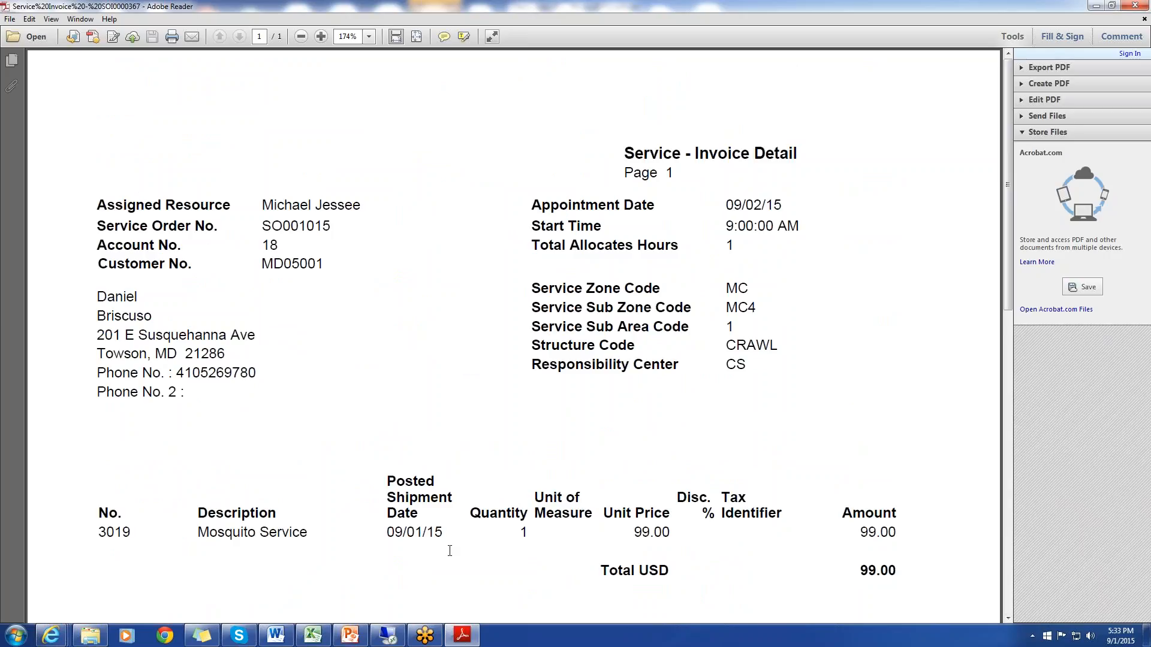
Return to the remote desktop session, leave the Service Orders list, and open the first customer's card from the Customers list
click(388, 634)
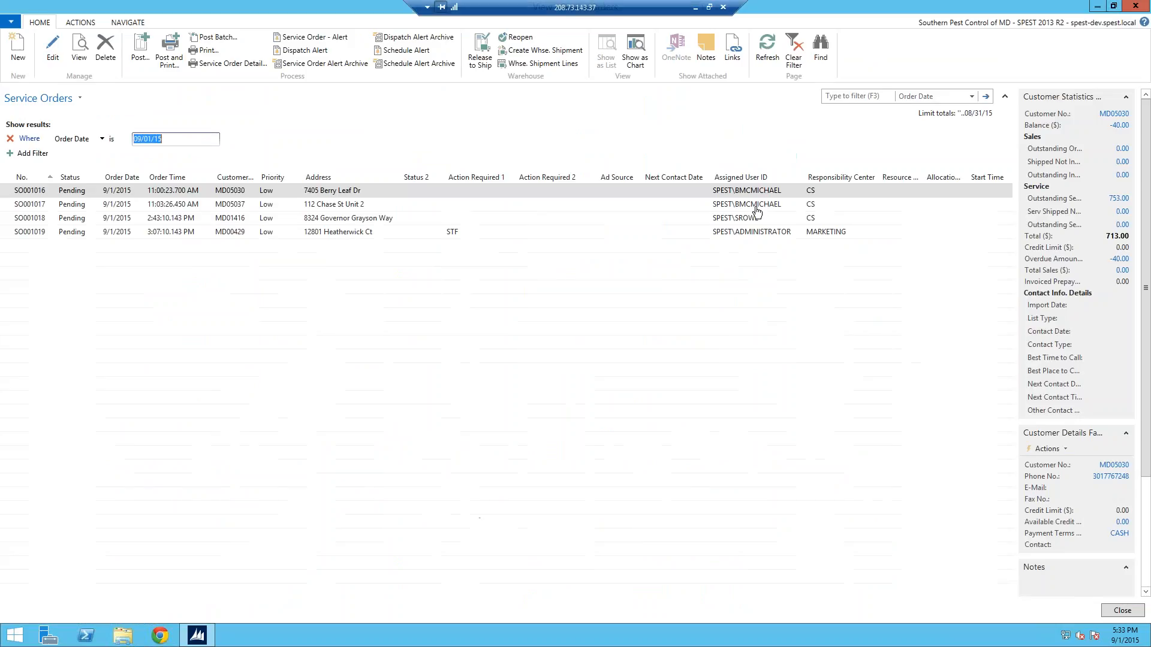
key(Escape)
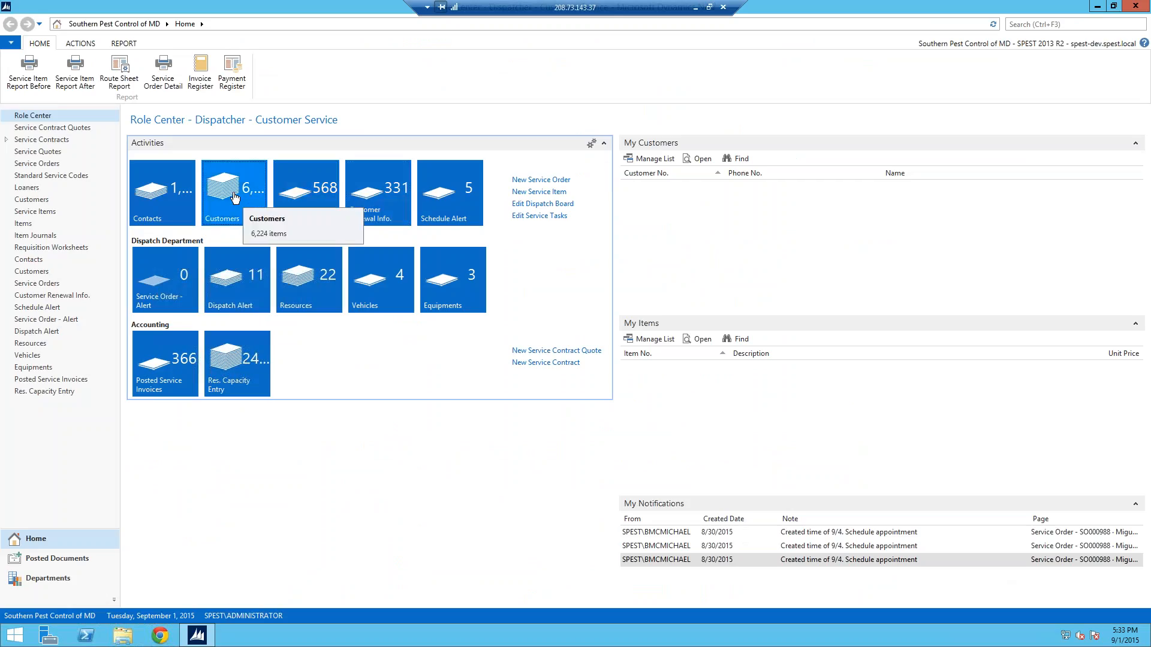
click(267, 225)
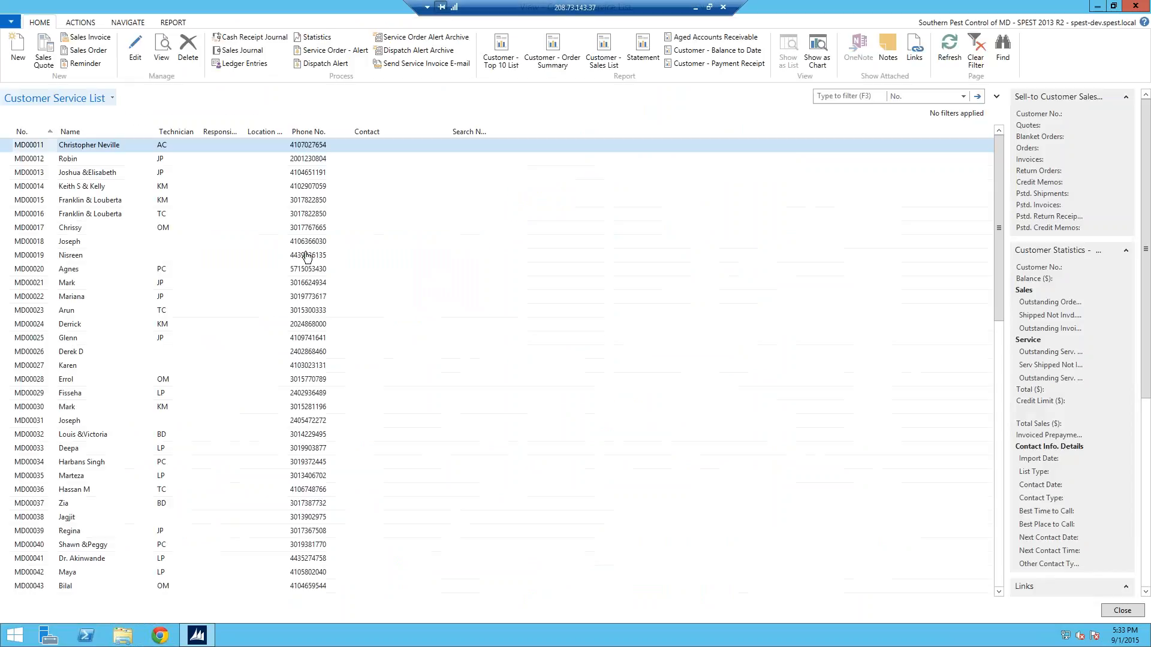
double_click(16, 145)
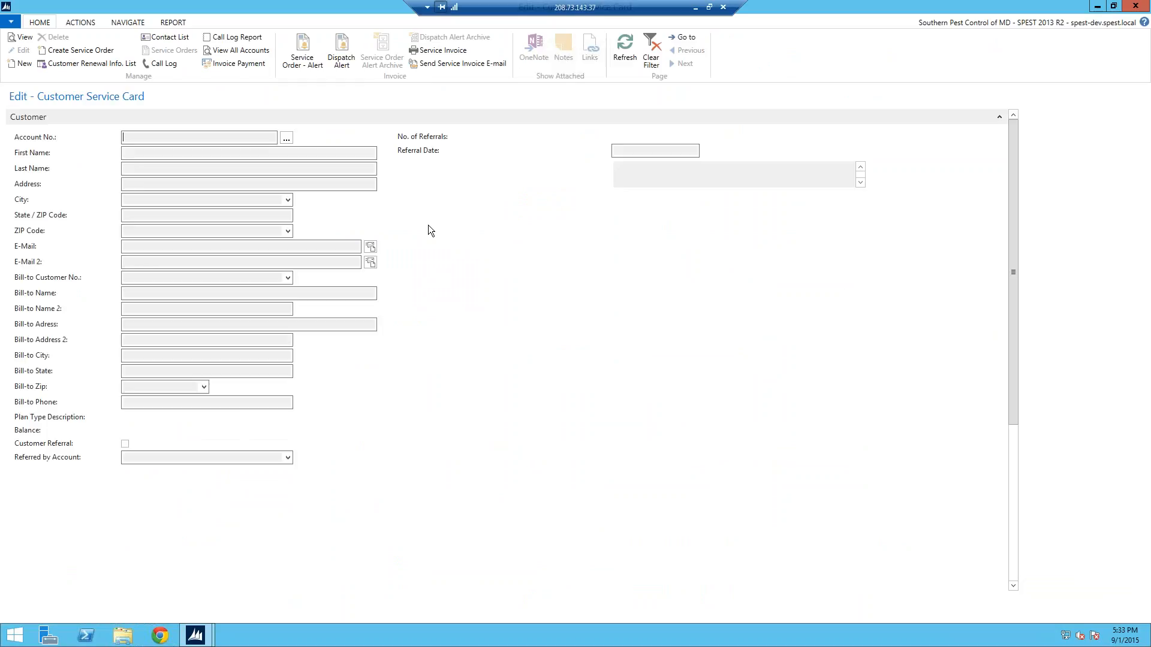
Go to the invoiced customer's service card by searching for the customer's account number
click(686, 37)
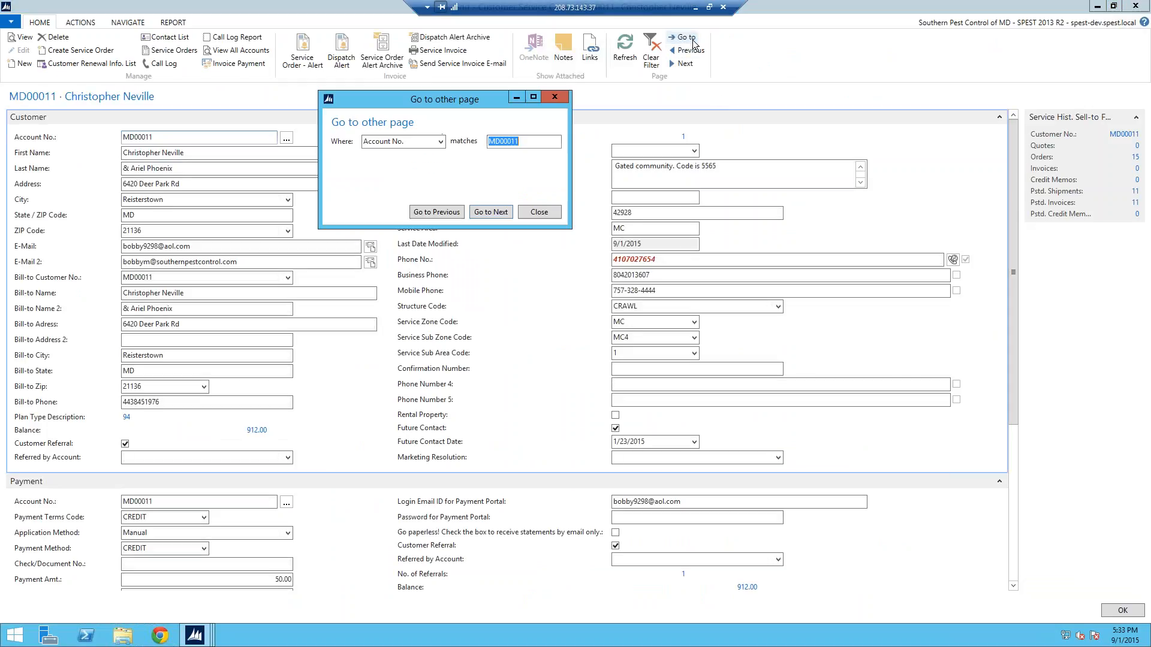
text(md05001)
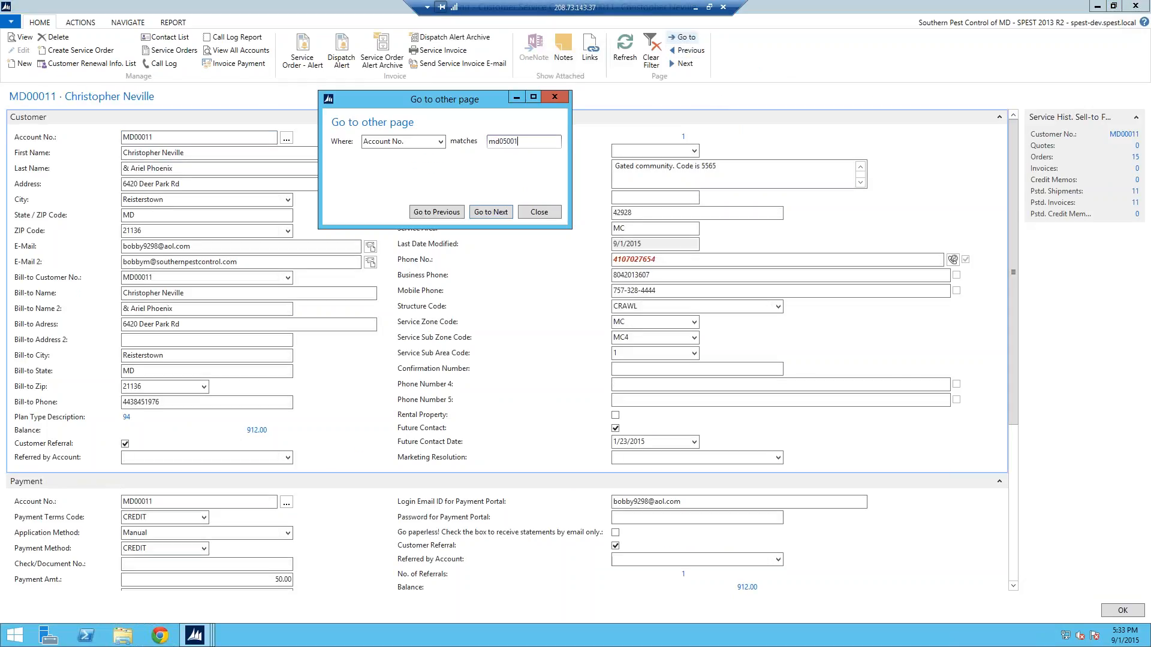
key(Return)
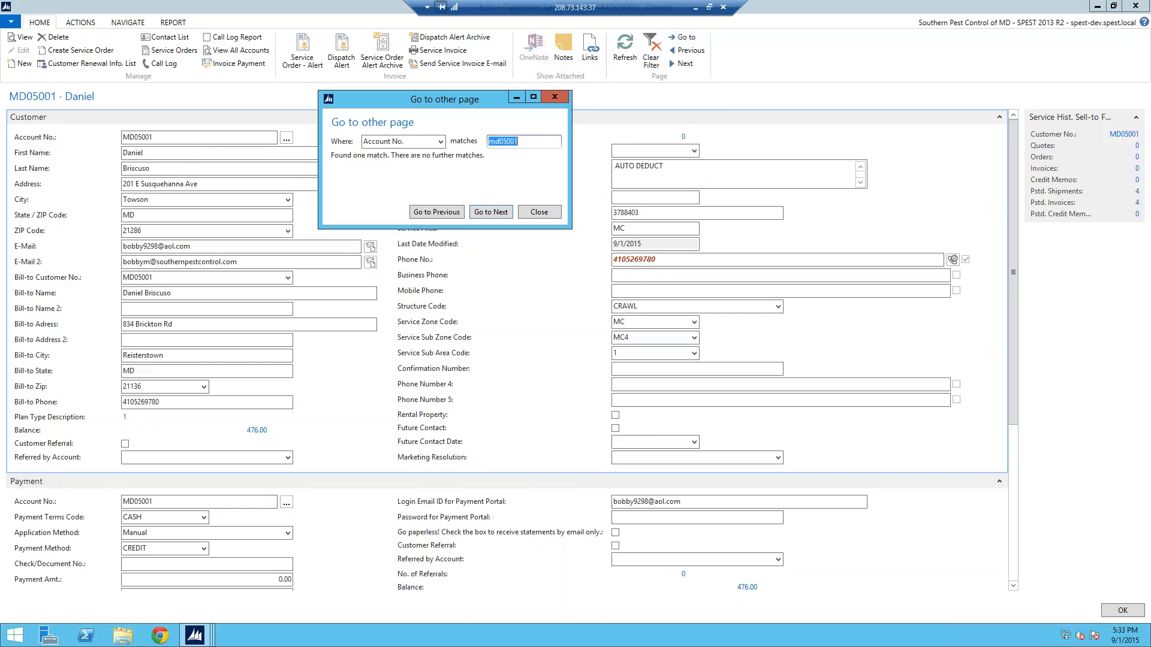
click(555, 97)
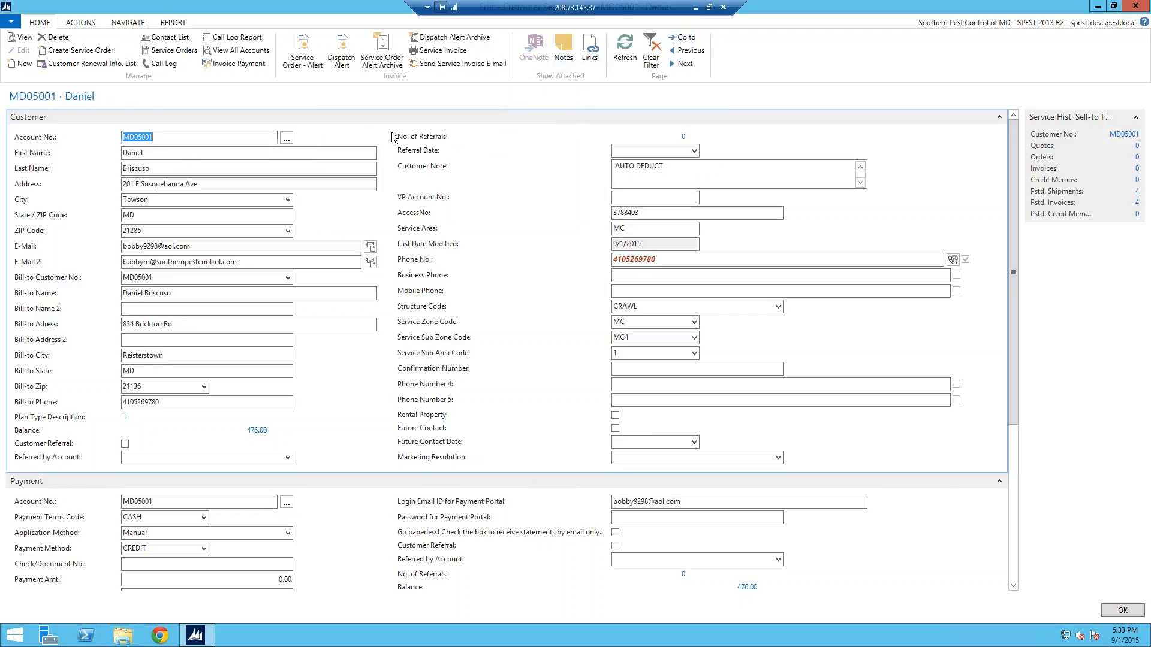
Send the customer the service invoice posted on 7/9/2015 by e-mail from the customer card
click(453, 65)
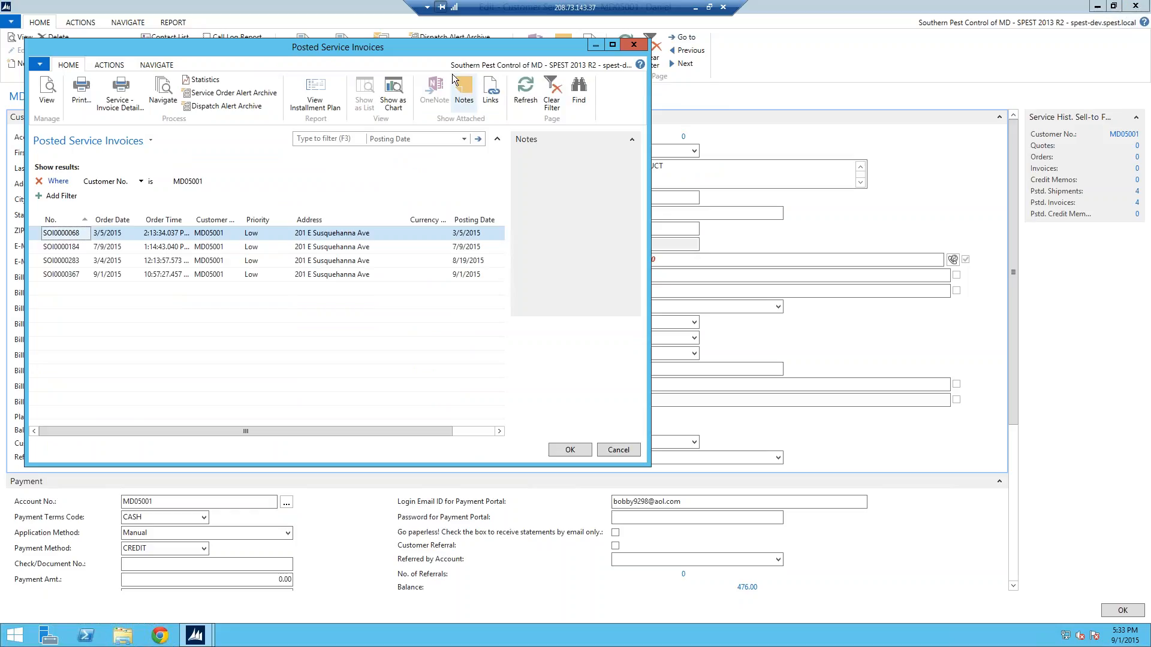
click(638, 51)
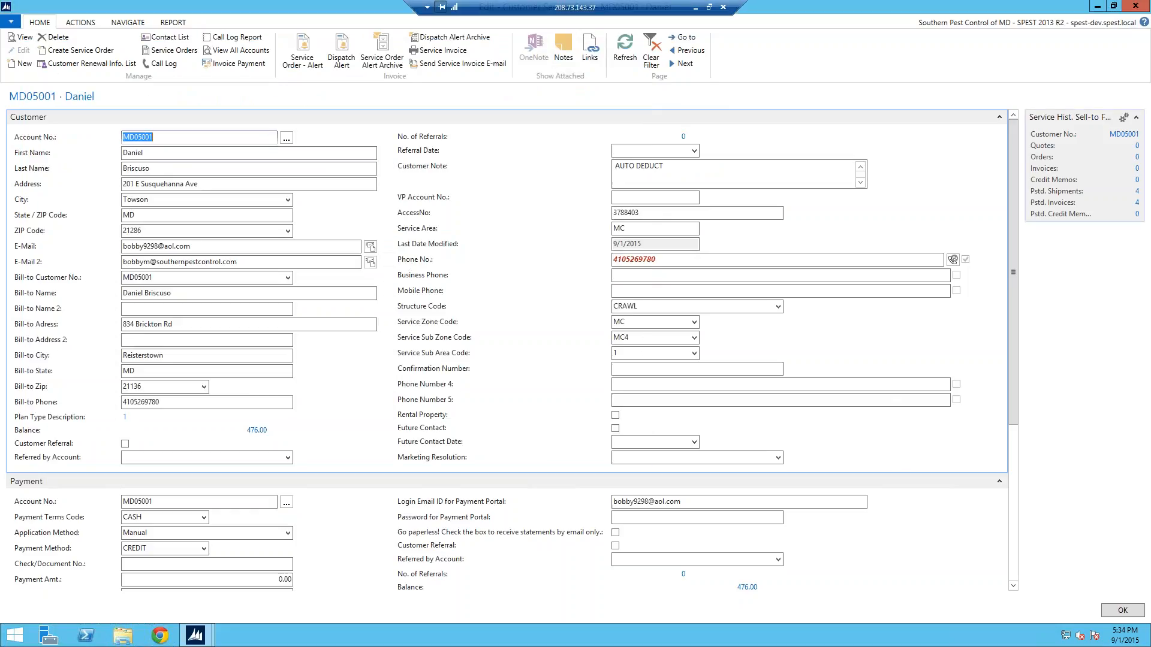
click(448, 66)
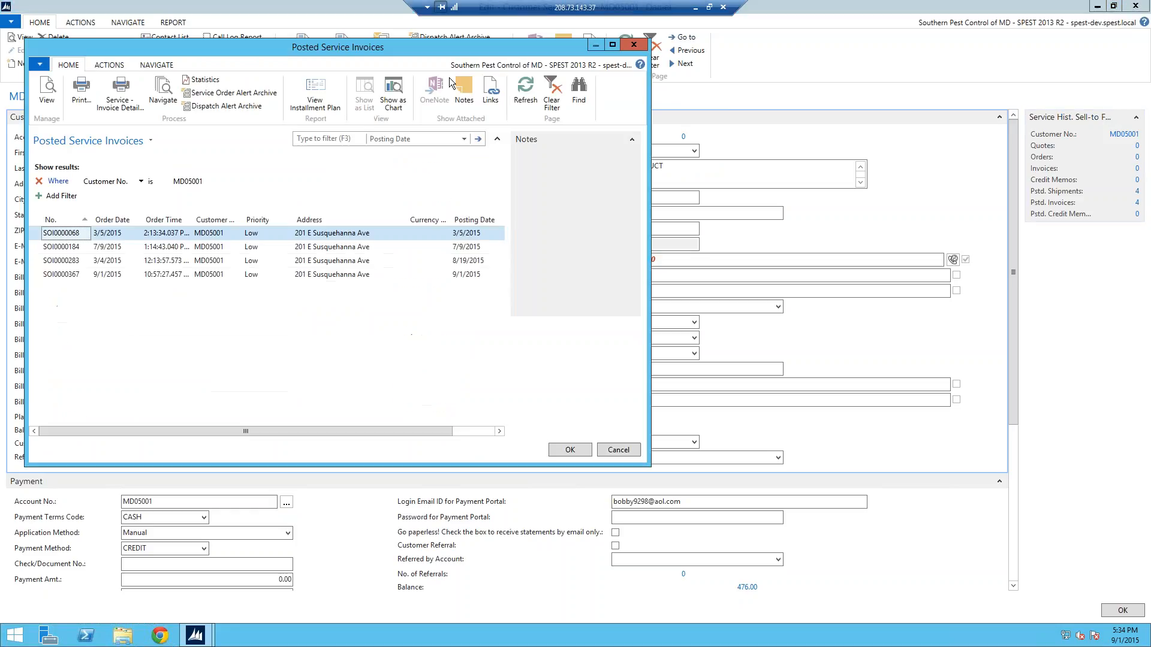
click(612, 45)
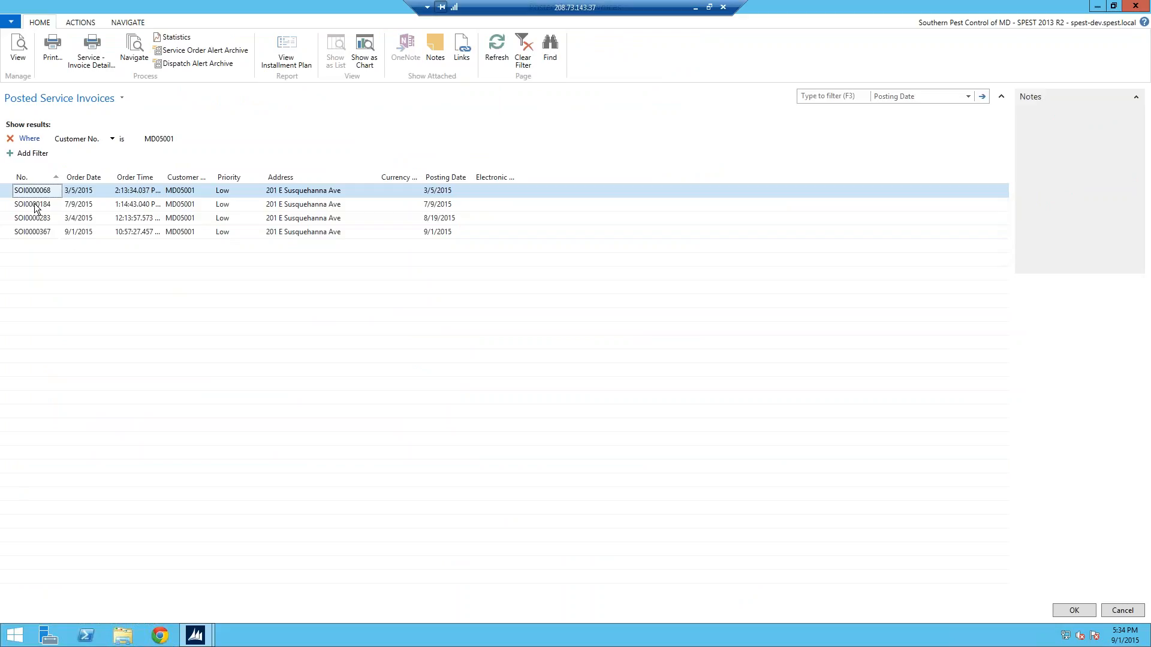
click(12, 210)
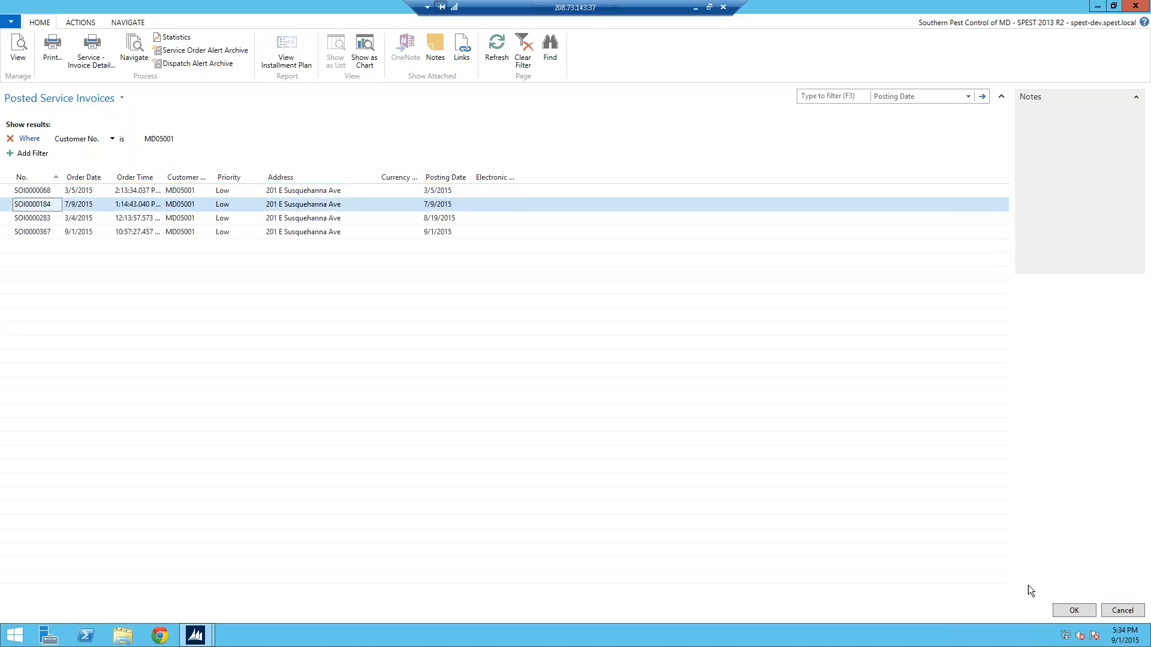
click(1073, 612)
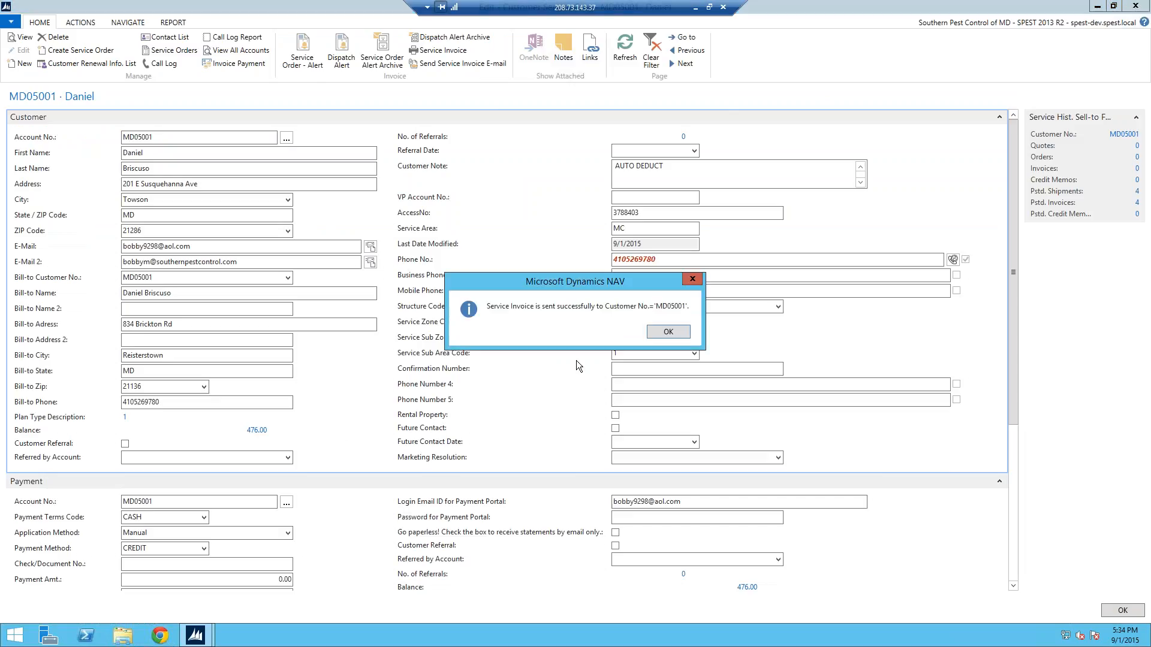
click(693, 282)
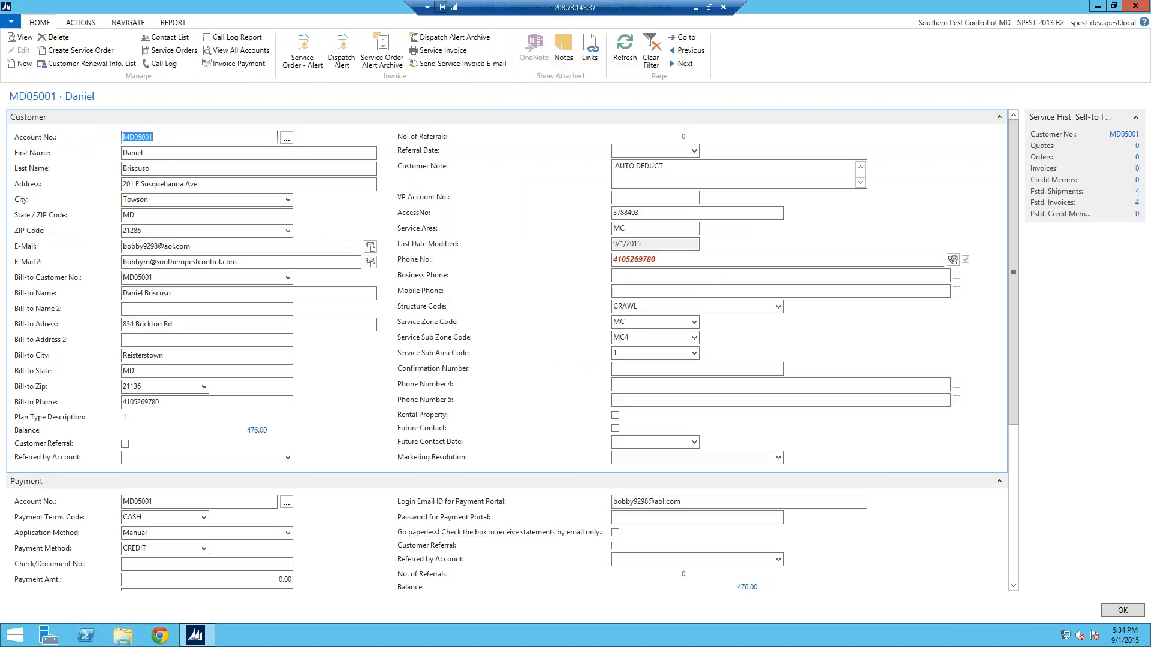
Switch to the local desktop, close the invoice PDF, and refresh the new messages in AOL Mail
click(694, 8)
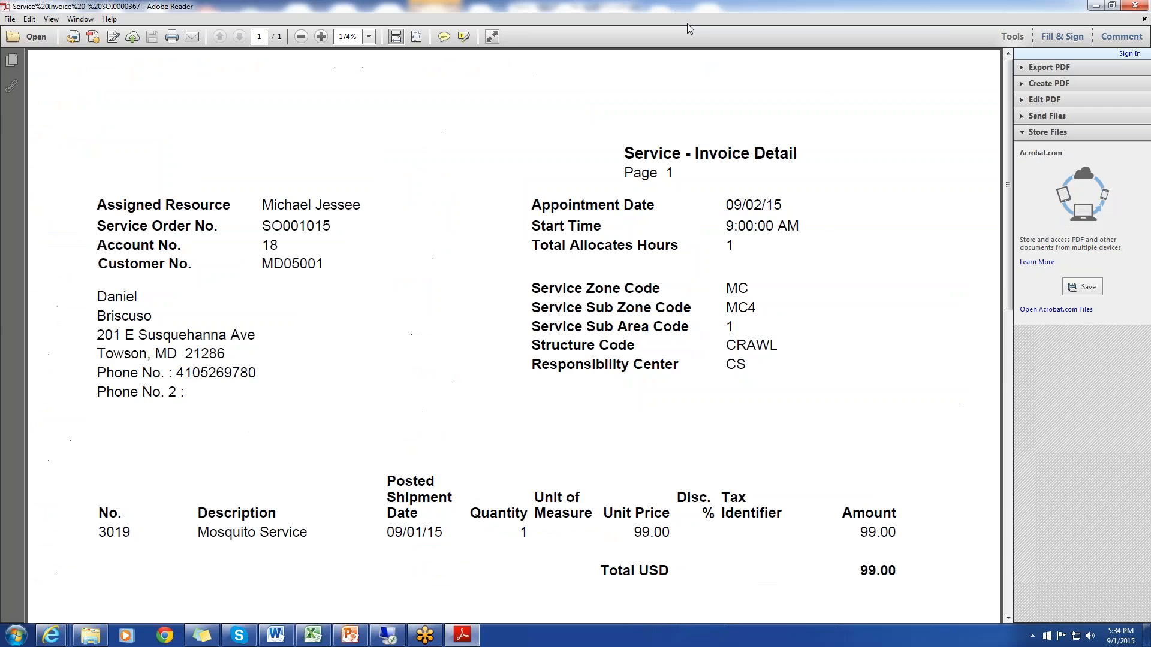
click(1142, 6)
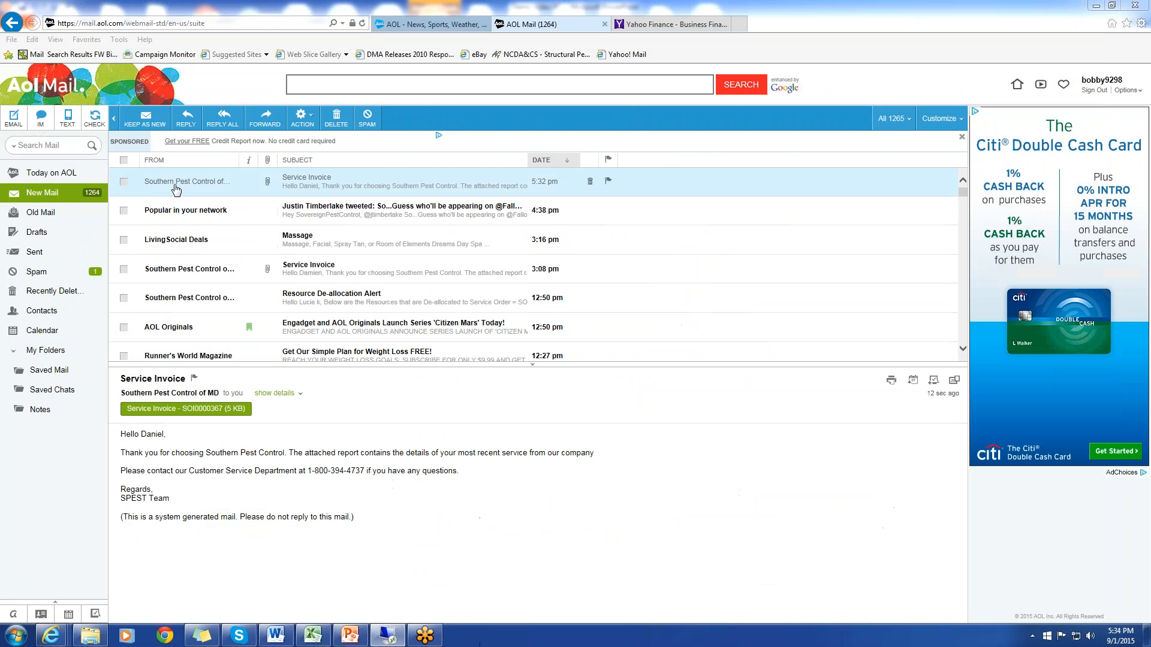
click(53, 199)
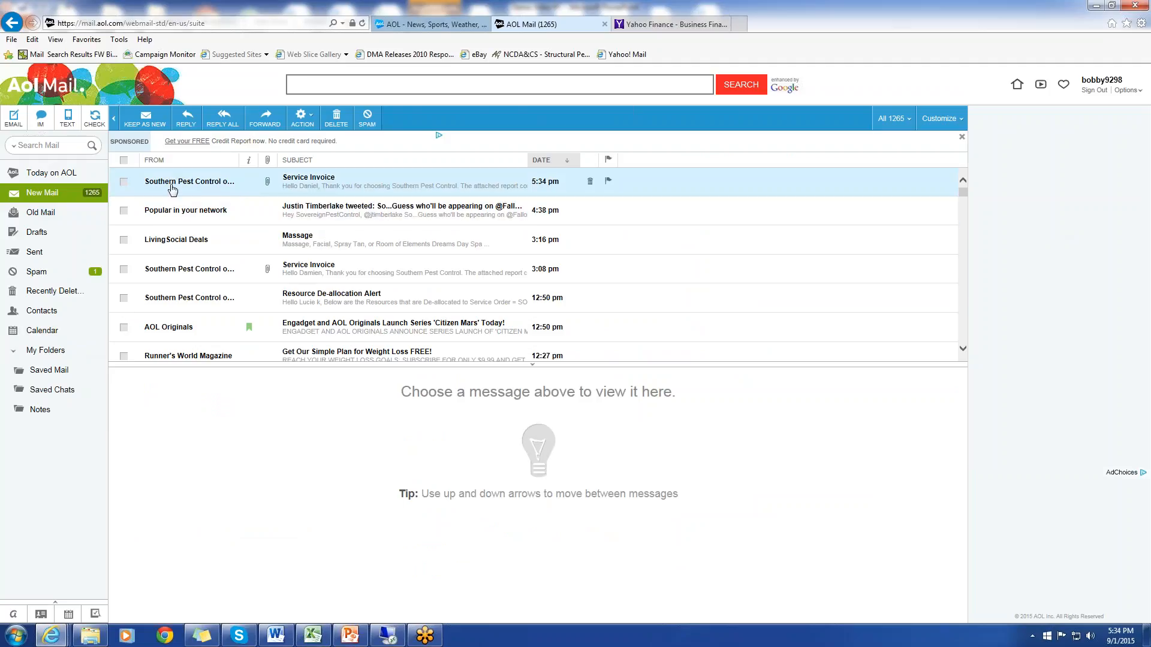
Open the newest Service Invoice e-mail from Southern Pest Control of MD and its attached PDF invoice
click(322, 186)
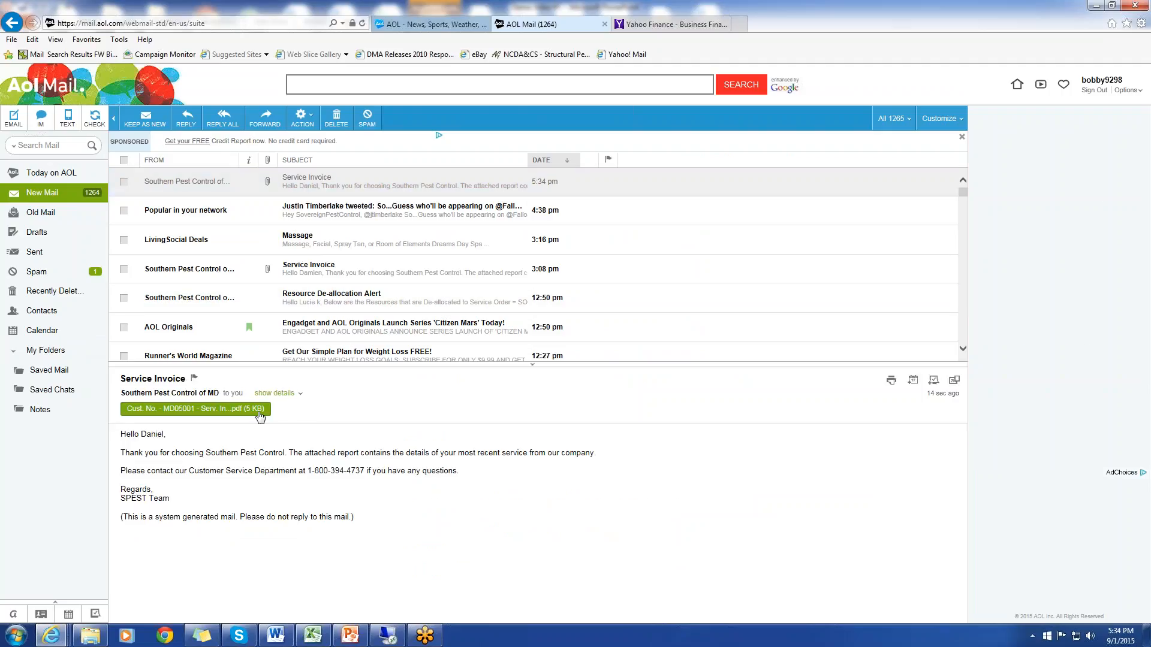
click(265, 422)
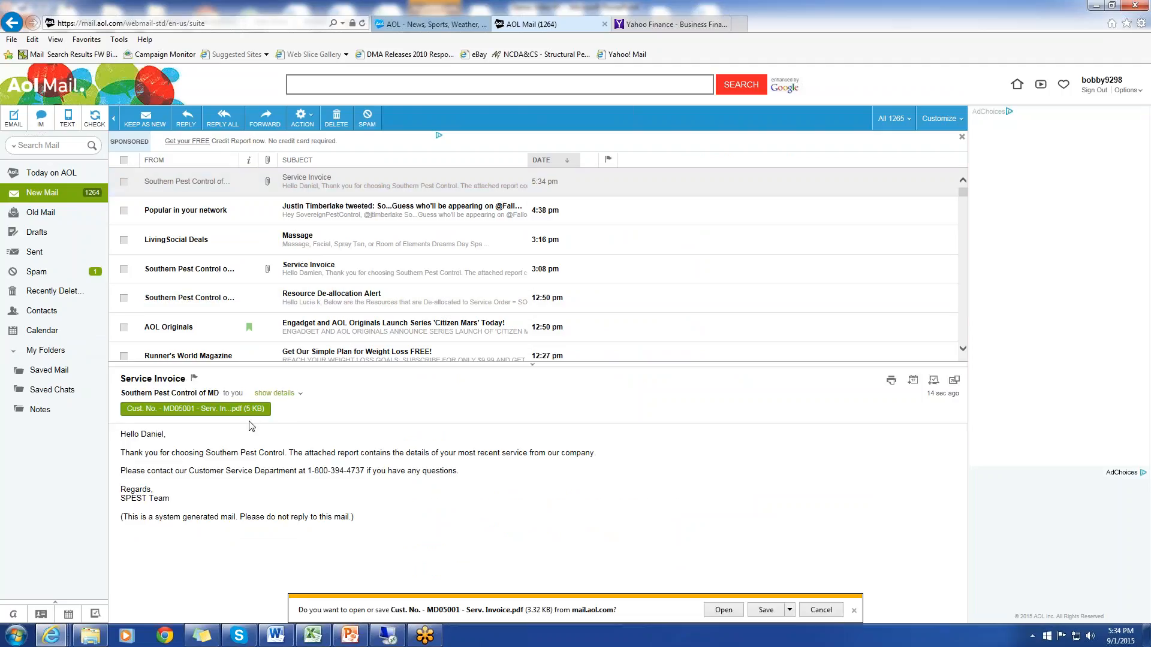
click(724, 611)
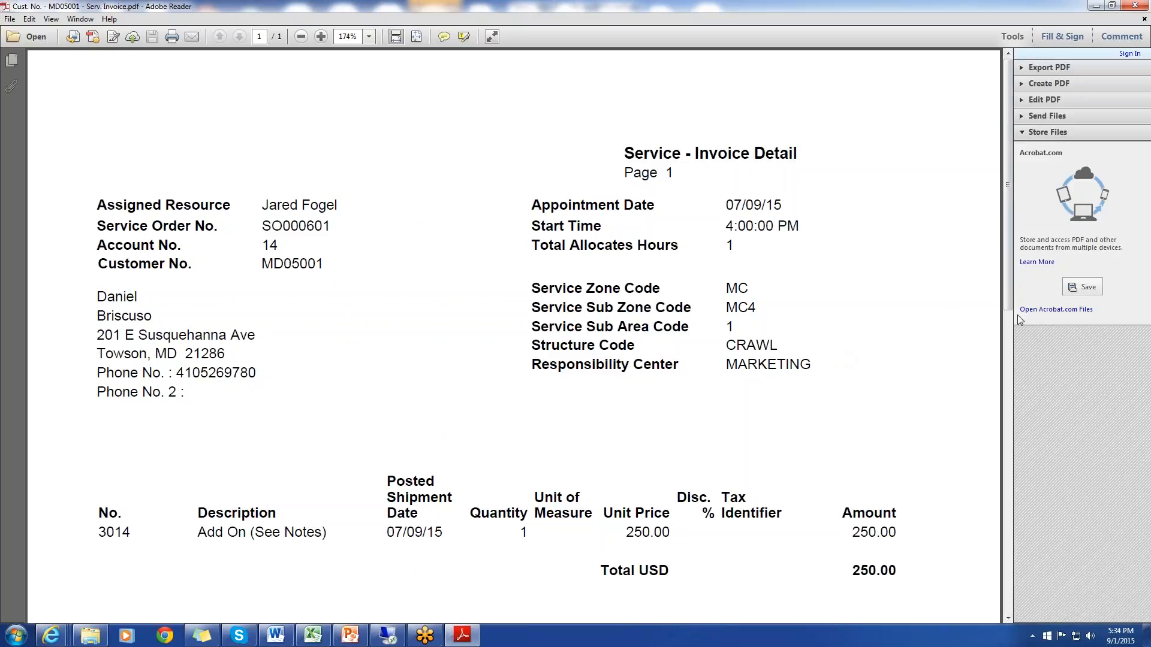
Review the PDF invoice's appointment details, service lines, application lines, and payment totals, and close the PDF
drag(1009, 291, 1074, 427)
scroll(842, 364, down, 3)
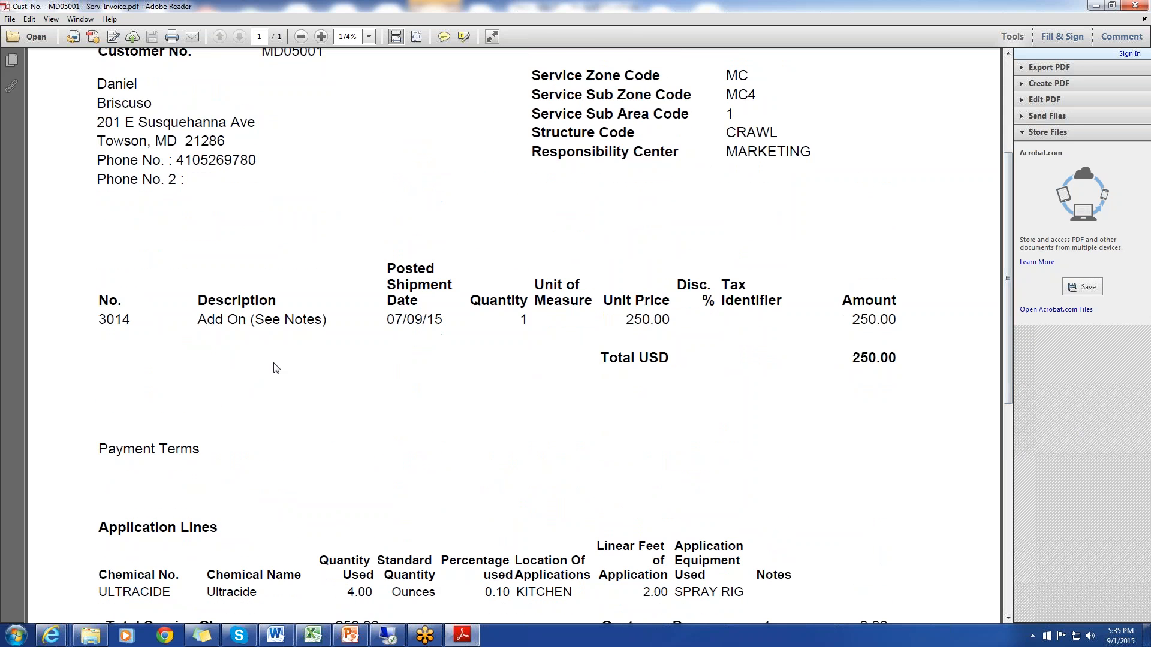
drag(1005, 373, 1007, 505)
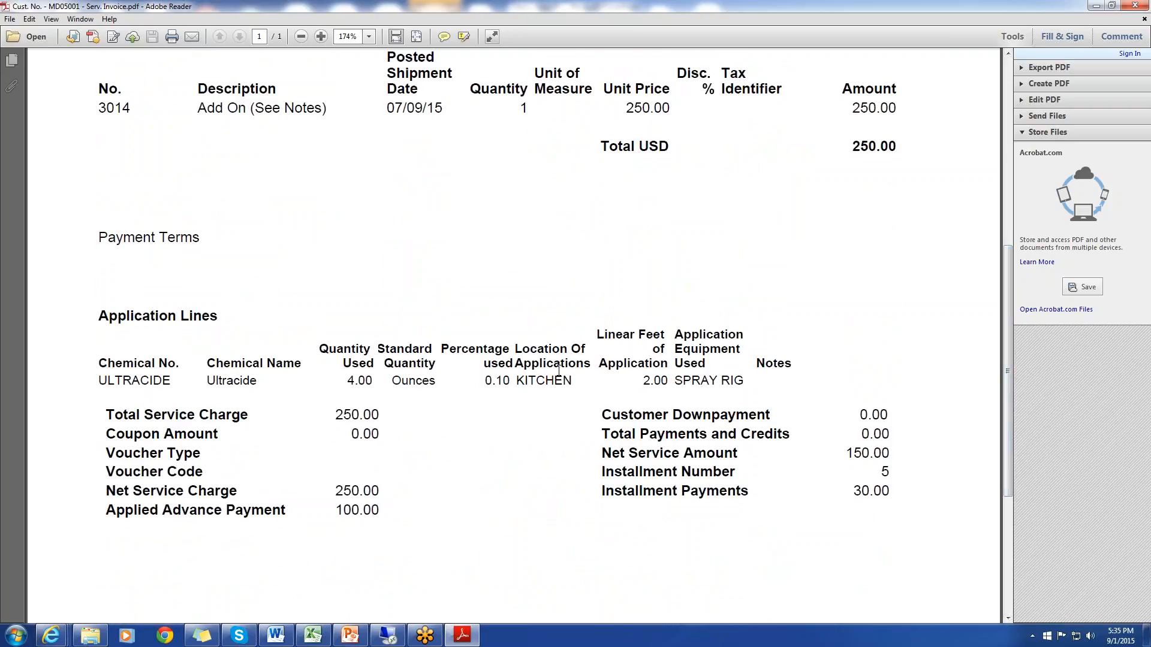
mouse_move(1012, 467)
mouse_down()
mouse_move(1012, 544)
mouse_move(1011, 487)
mouse_up()
drag(1007, 459, 1002, 309)
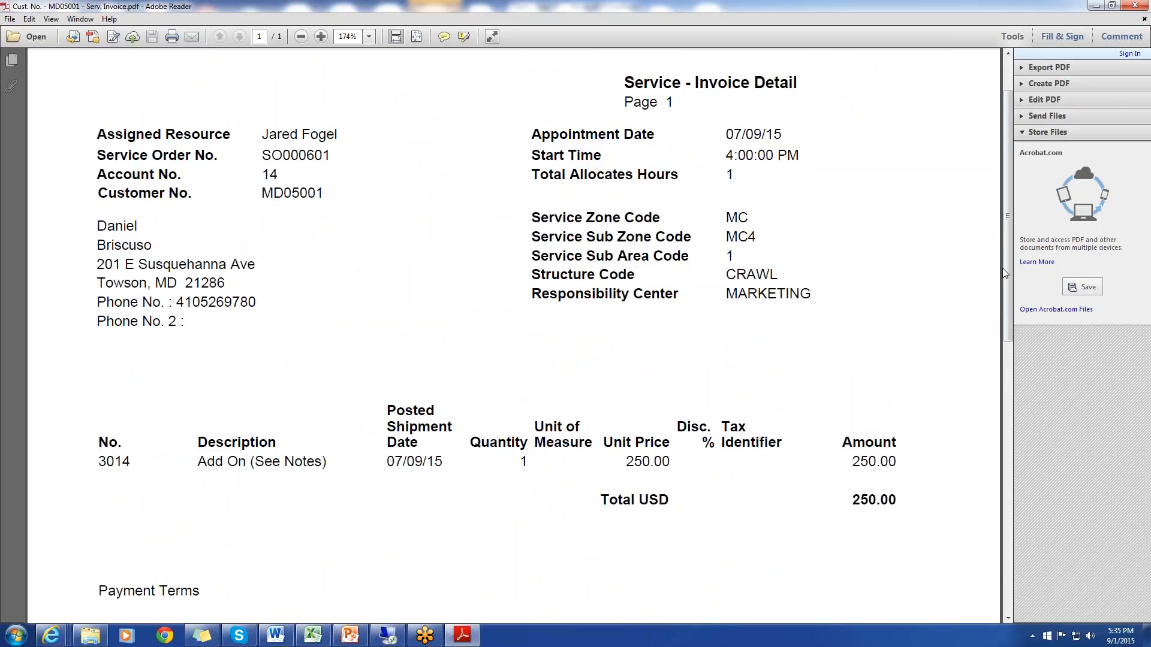
drag(1012, 342, 1013, 476)
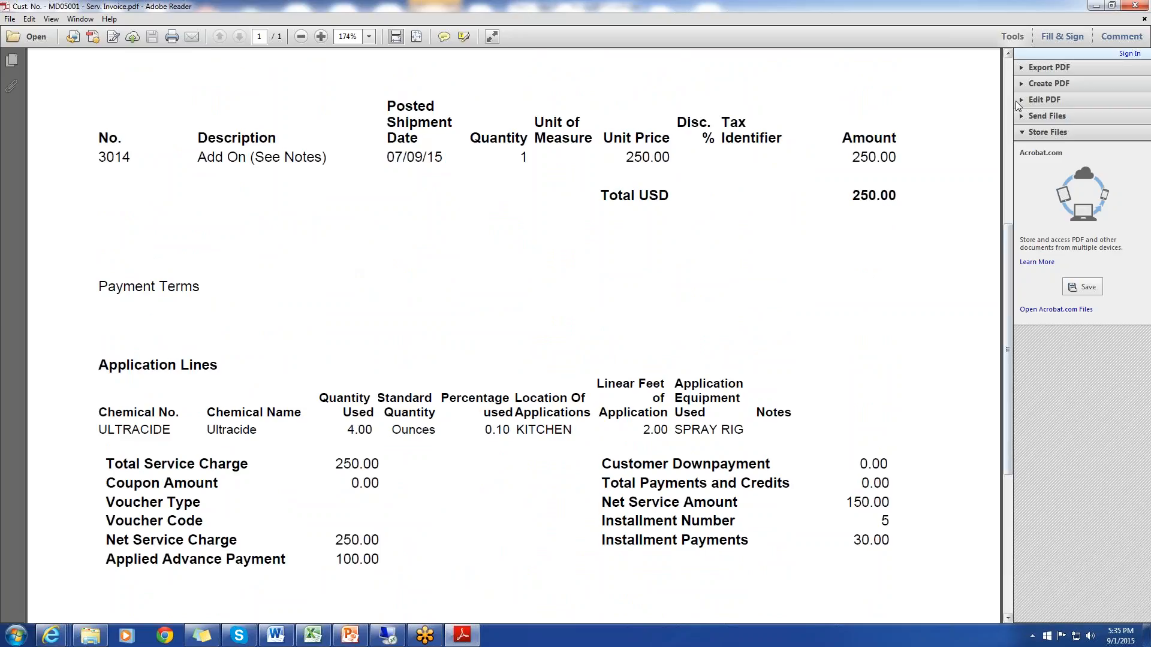
click(1140, 8)
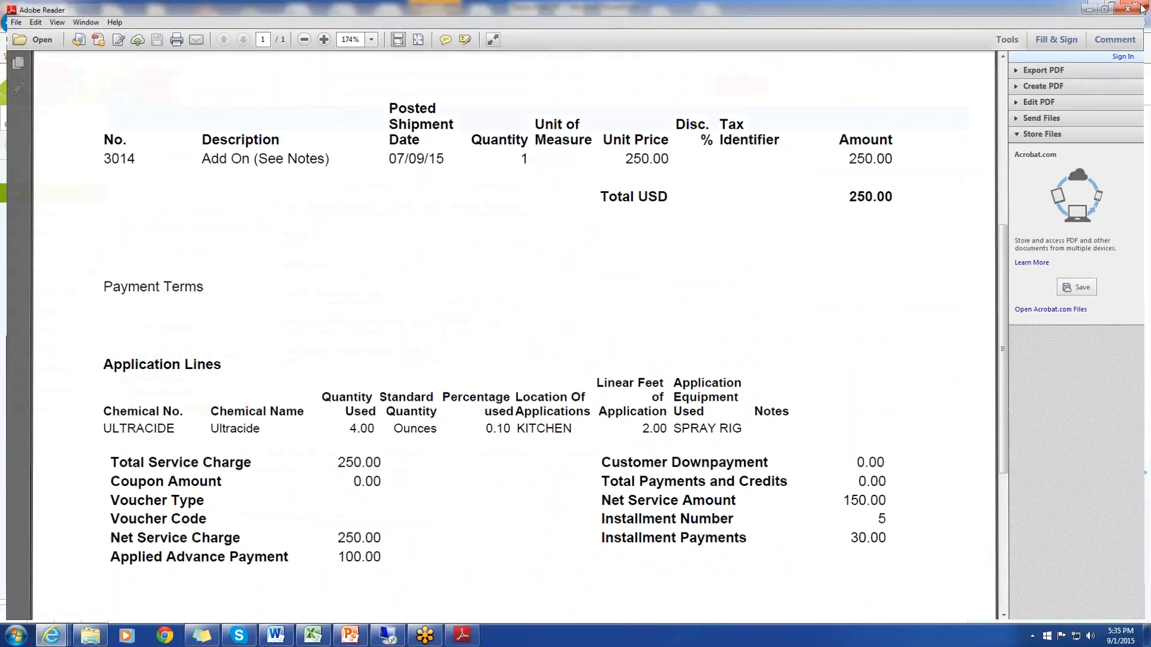
Leave the remote desktop session, switch to PowerPoint, and start the slide show from the beginning, advancing to the Video Topics slide
click(387, 635)
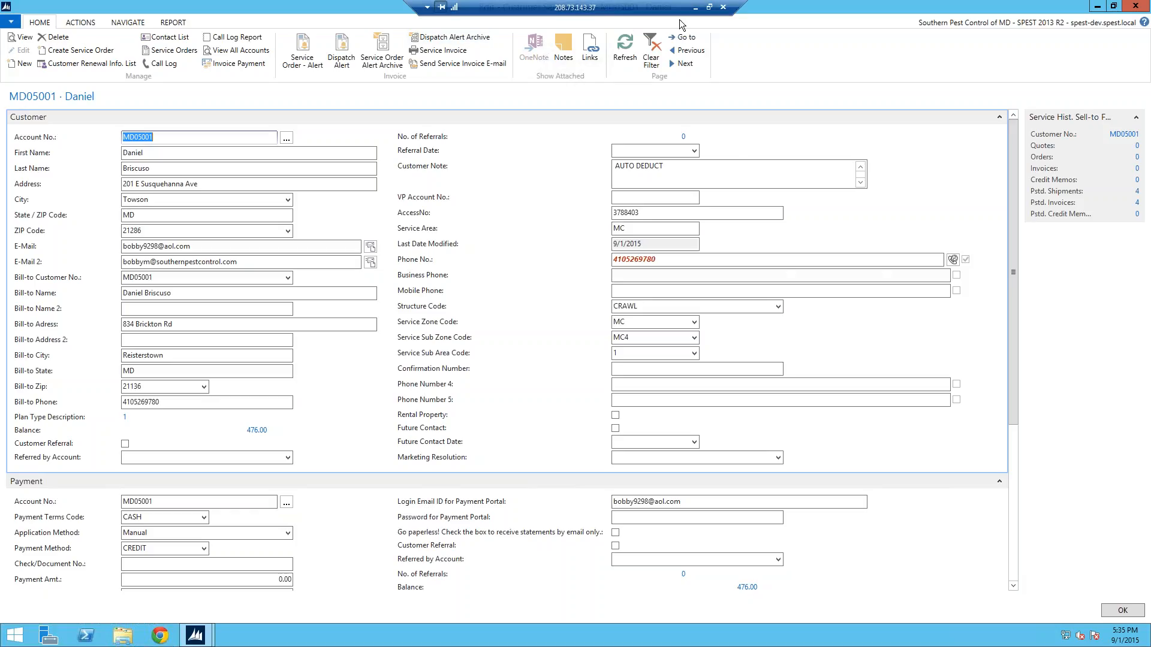
click(693, 8)
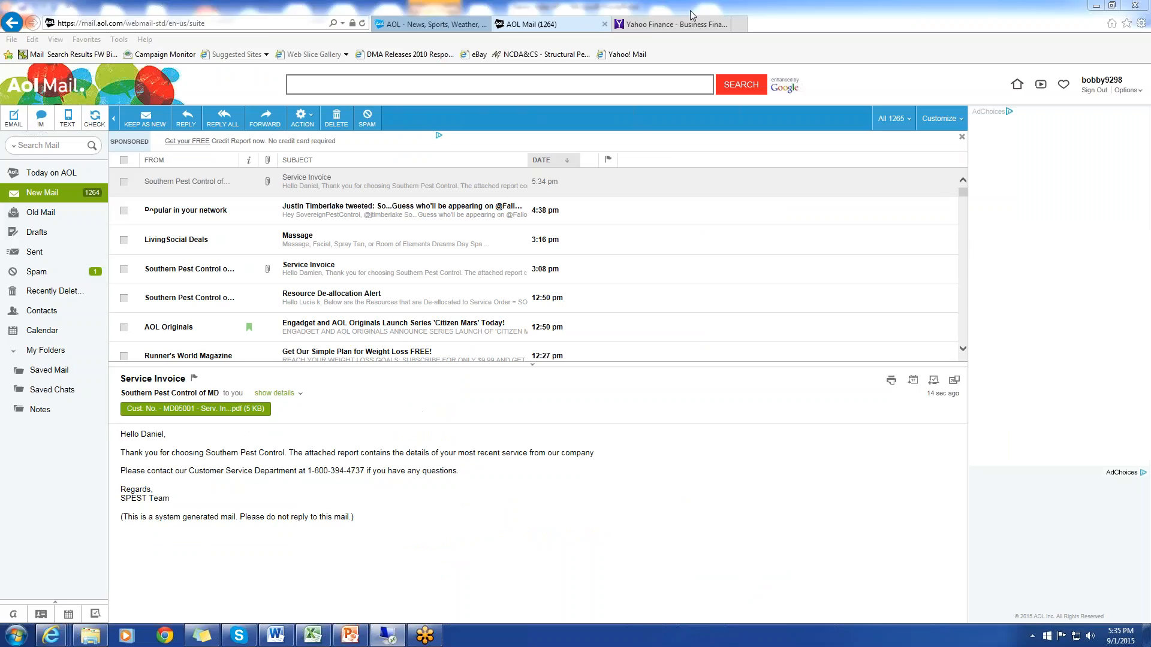
click(350, 635)
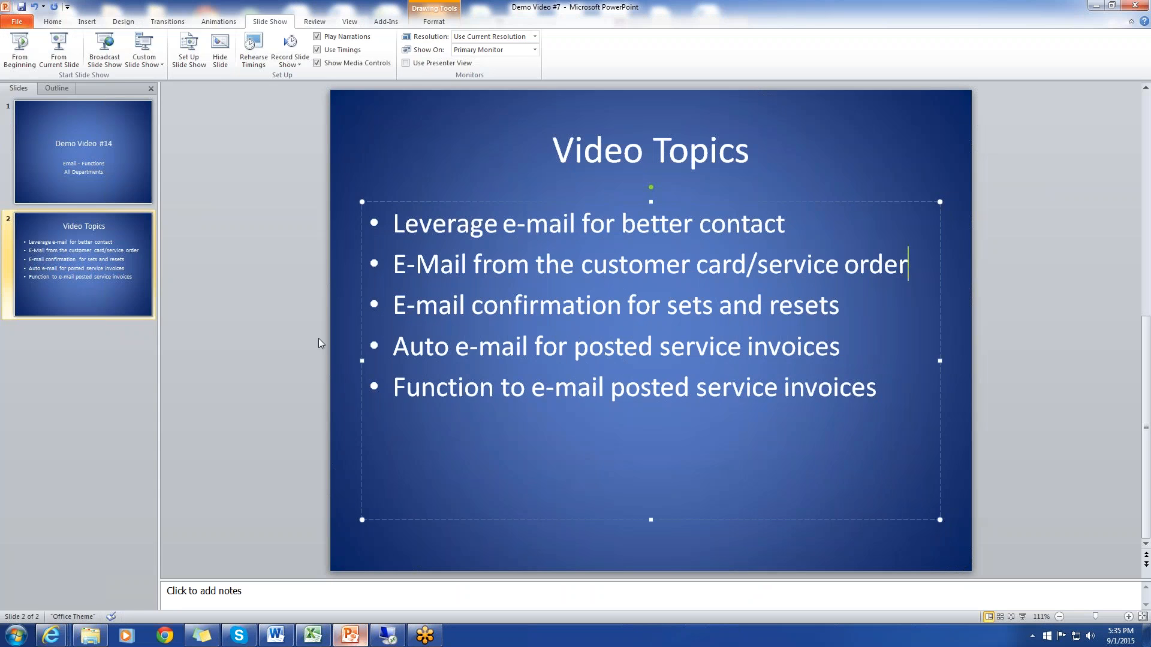
click(21, 52)
key(Right)
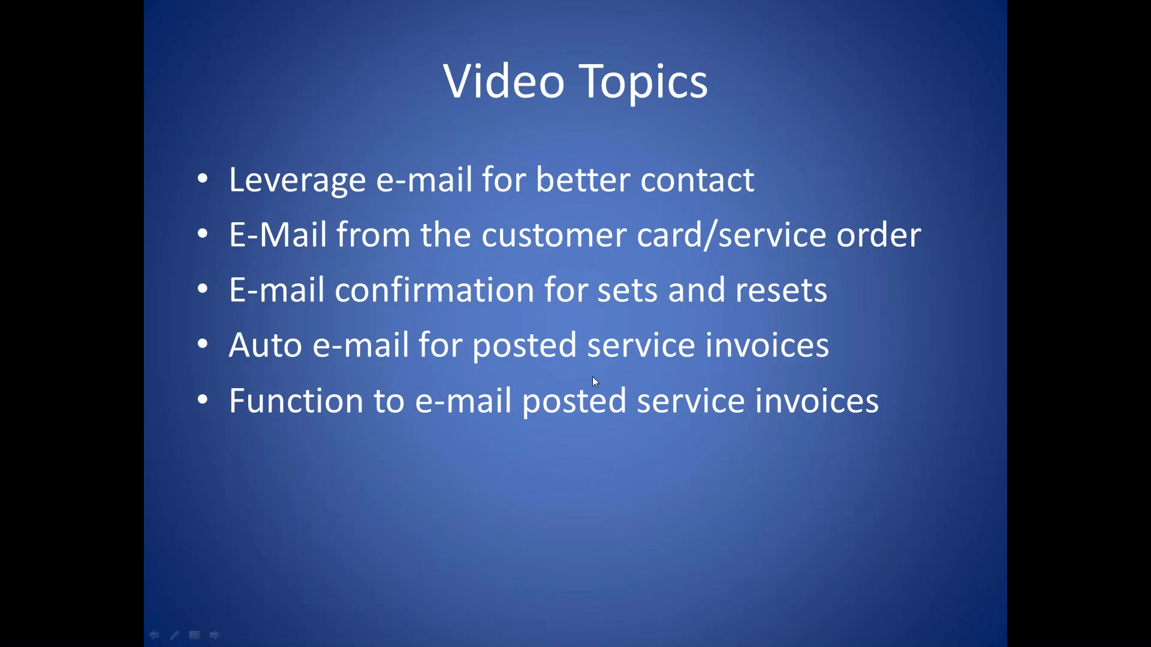